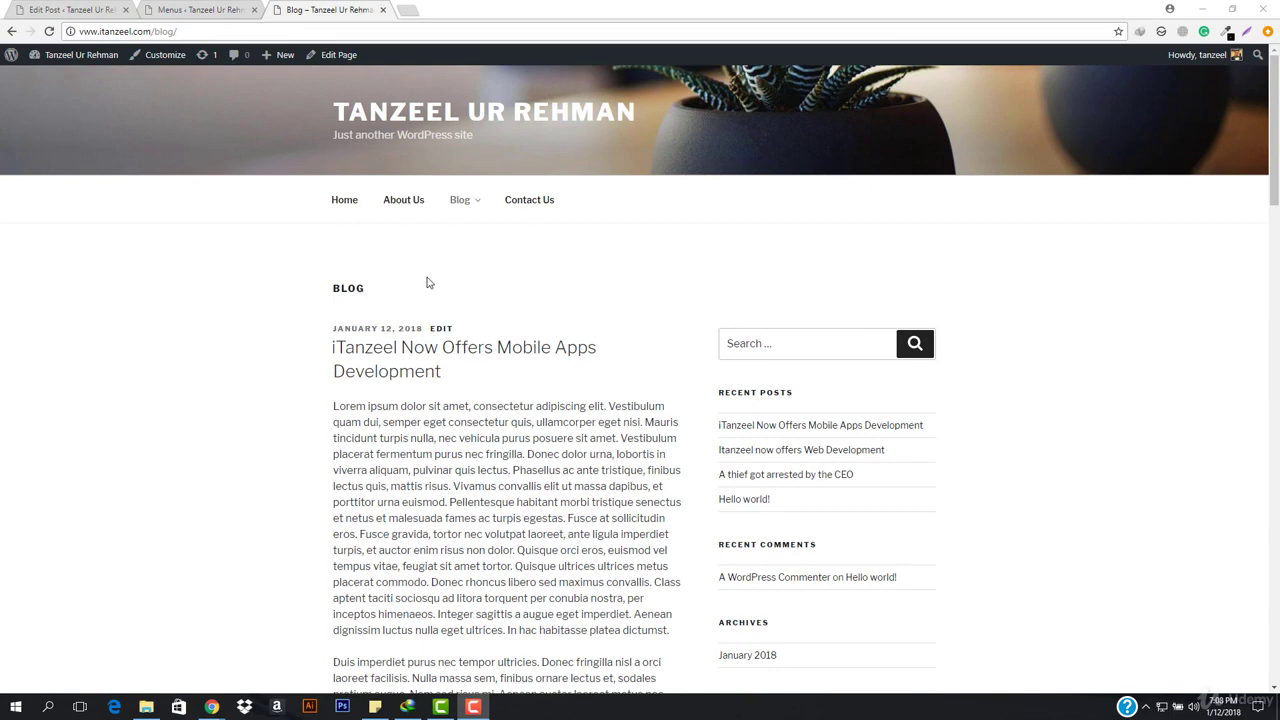
Step: Look through the Blog page and examine the sections of its sidebar, from the search box to Meta
scroll(525, 270, down, 2)
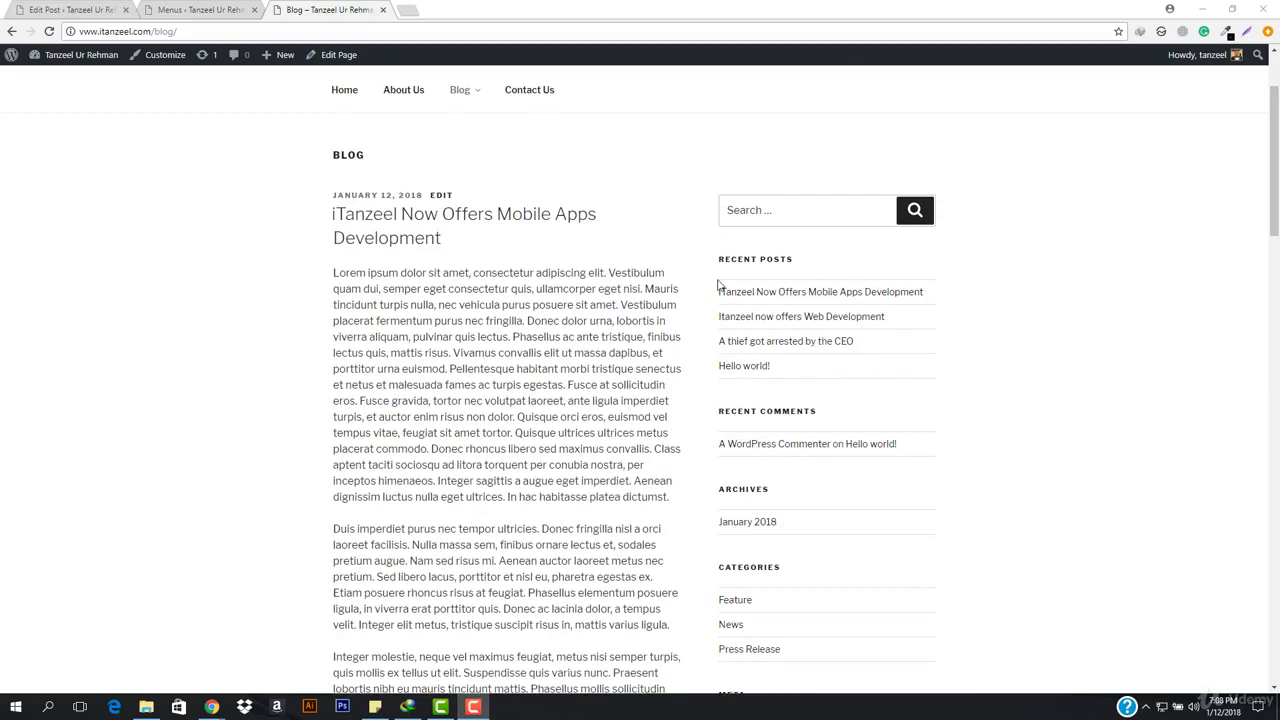
scroll(723, 523, down, 3)
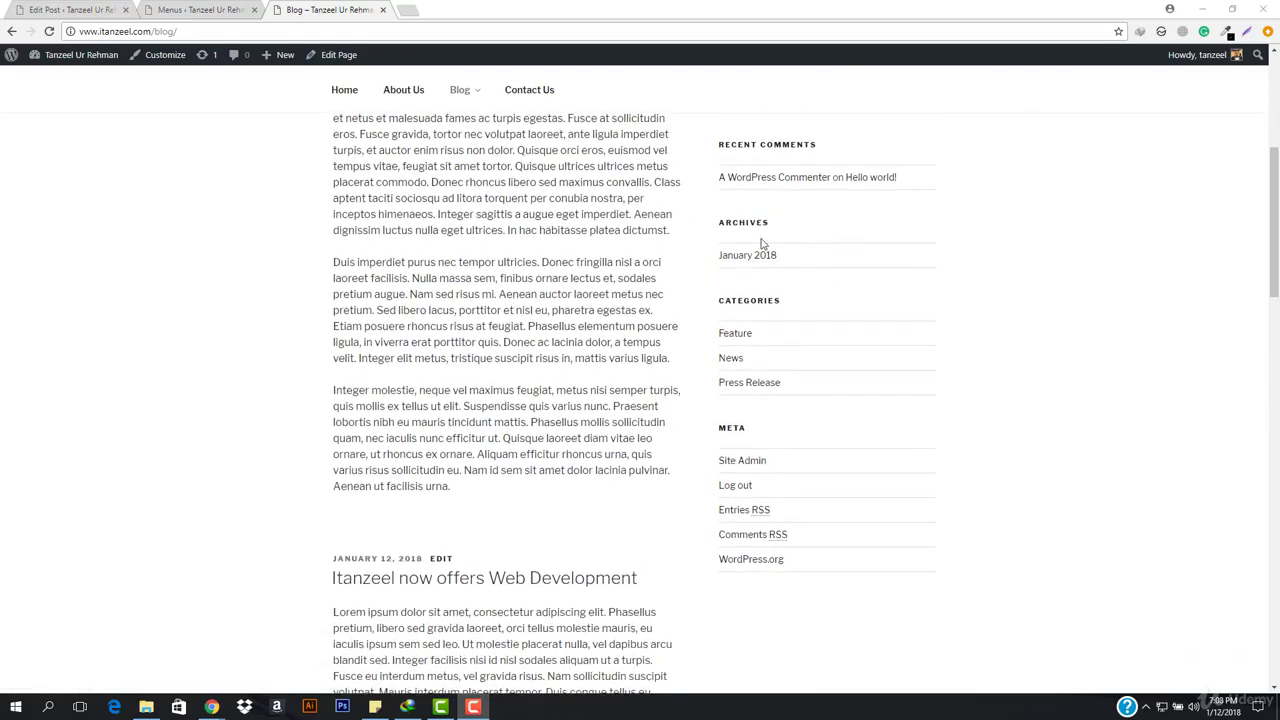
scroll(868, 303, up, 3)
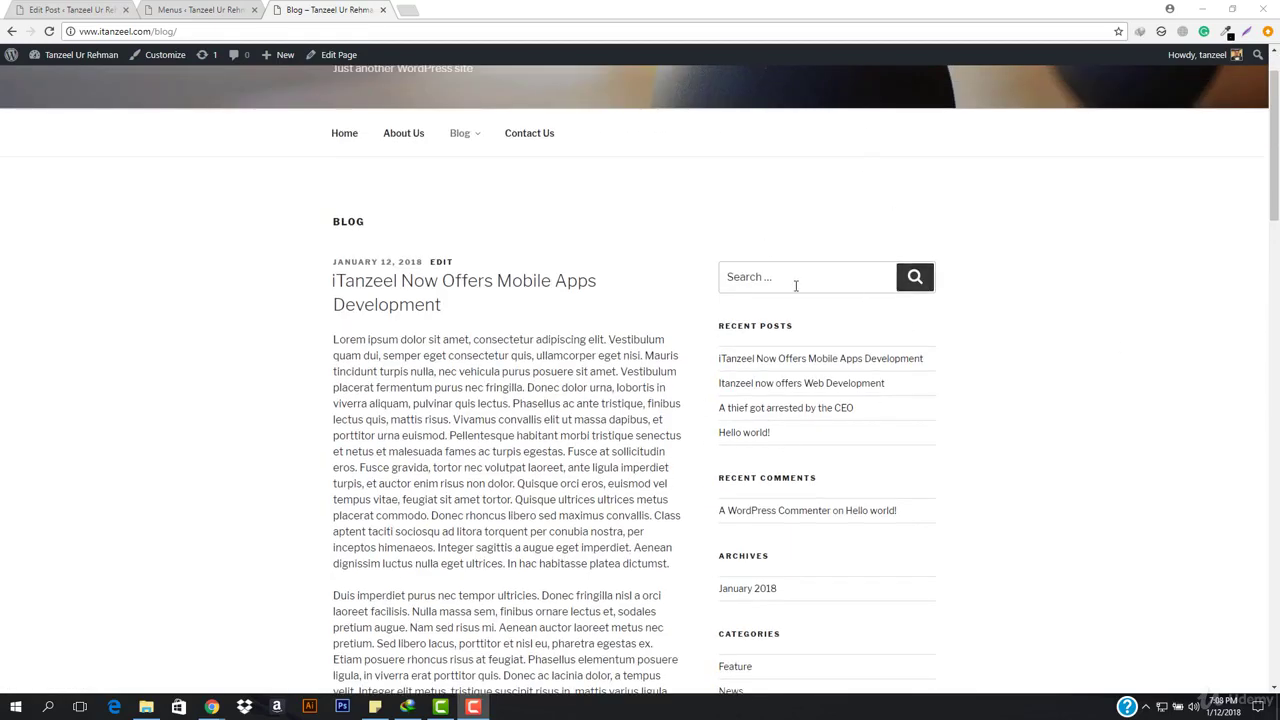
scroll(795, 285, down, 1)
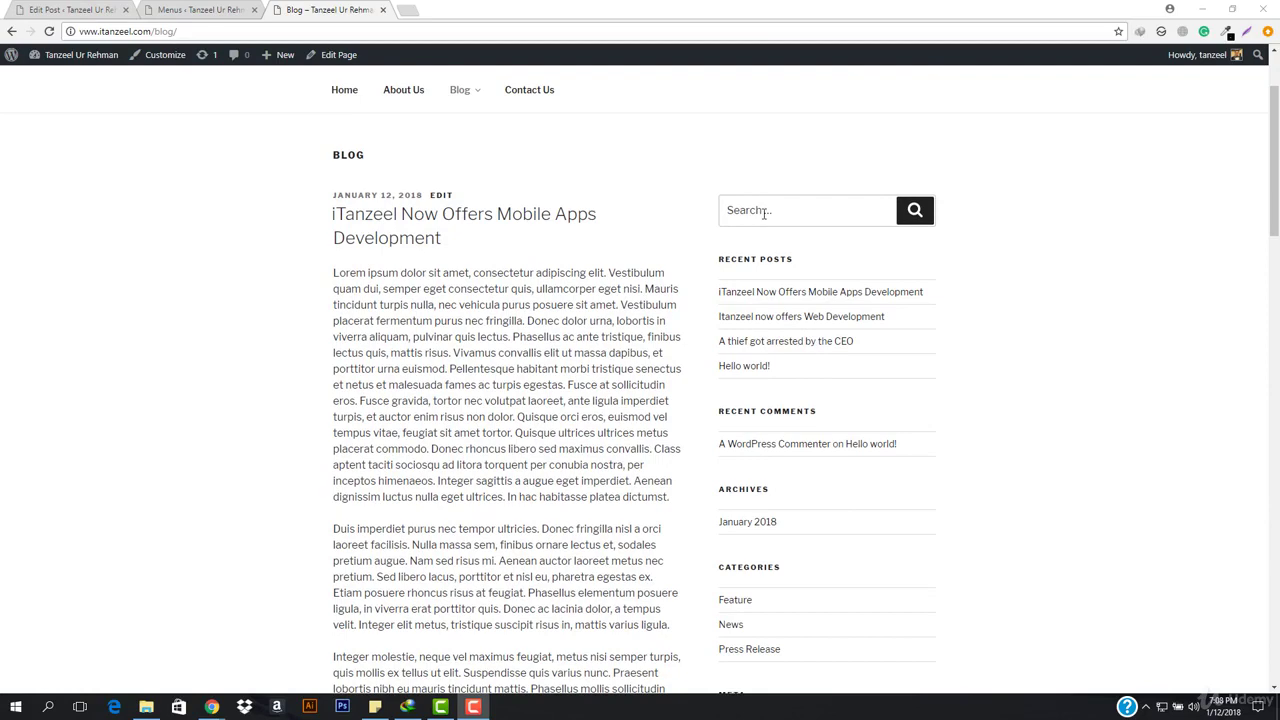
scroll(792, 420, down, 3)
scroll(846, 316, up, 3)
Step: Open the About Us page and look through its layout for a sidebar
click(407, 92)
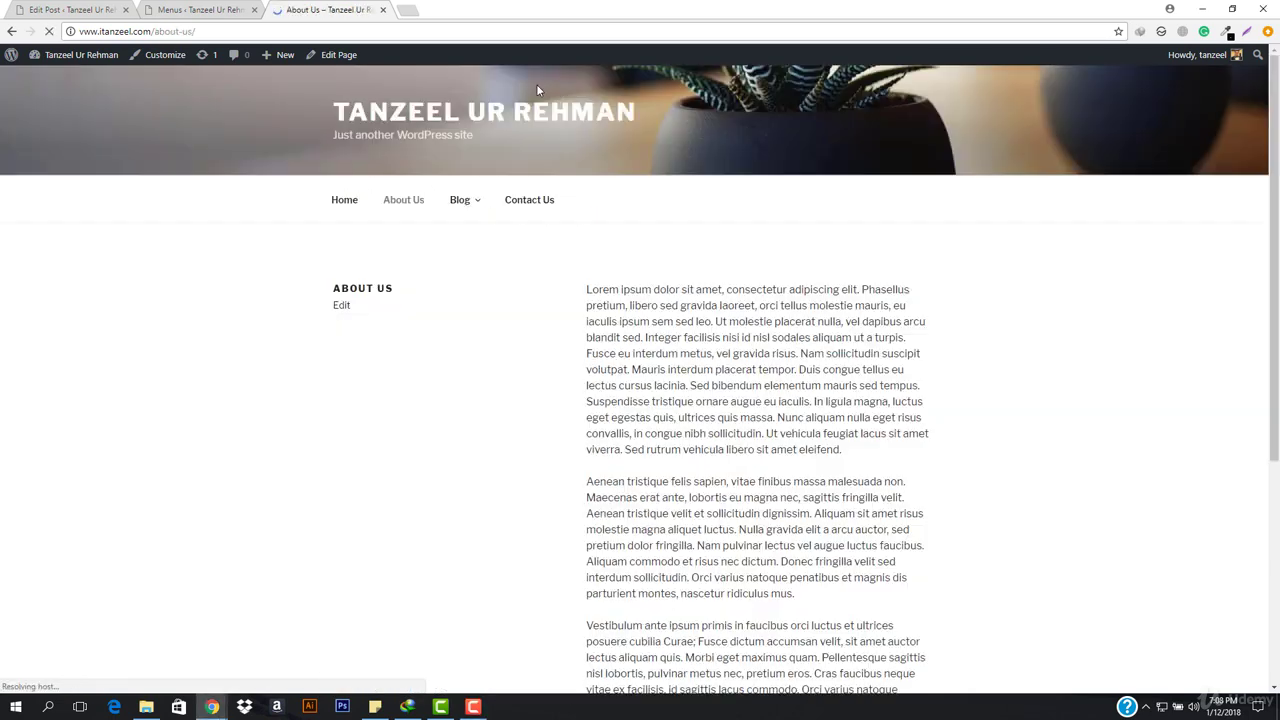
scroll(591, 286, down, 4)
scroll(591, 286, up, 5)
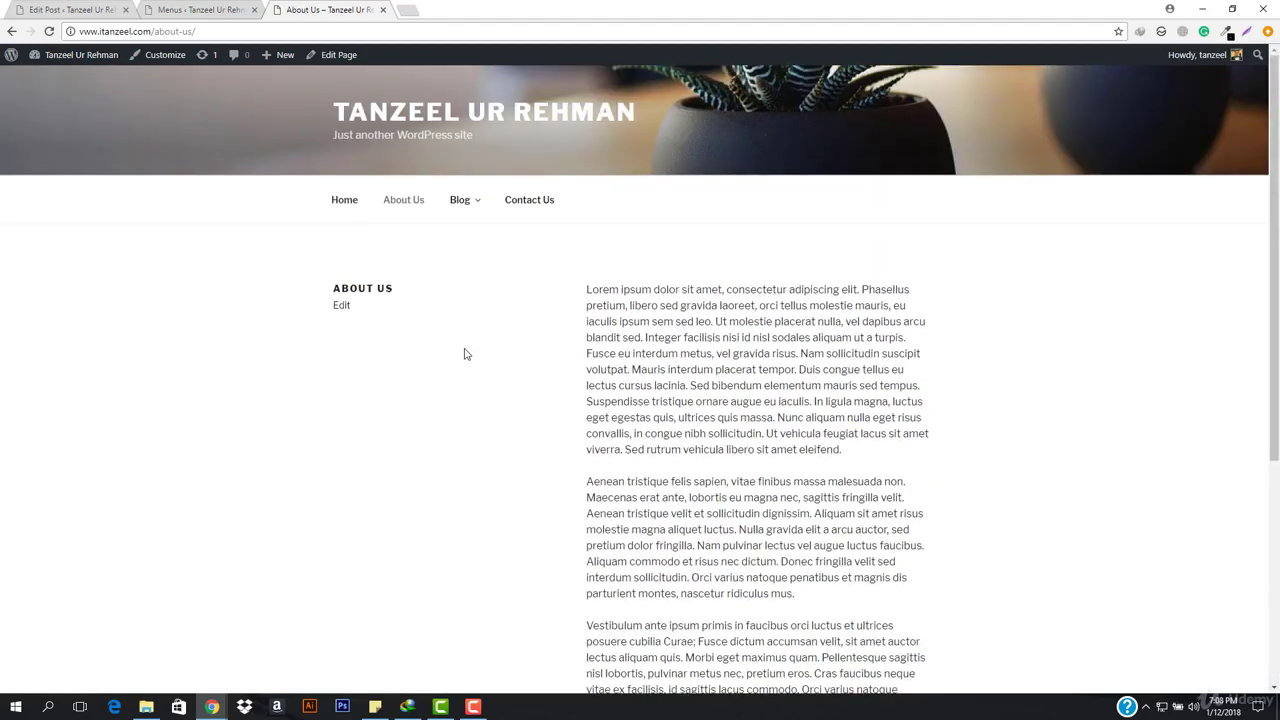
Step: Return to the Blog page and examine the sidebar beside its posts
click(459, 202)
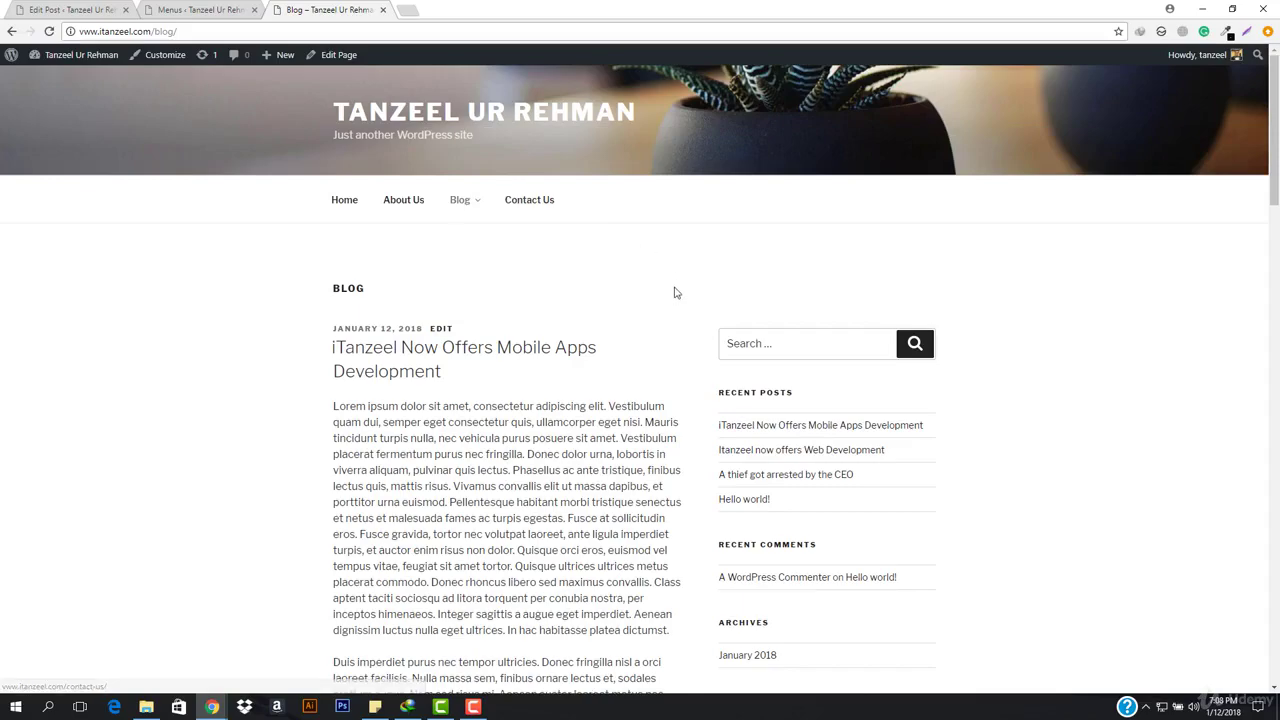
scroll(700, 283, down, 3)
scroll(814, 349, down, 1)
scroll(814, 349, up, 5)
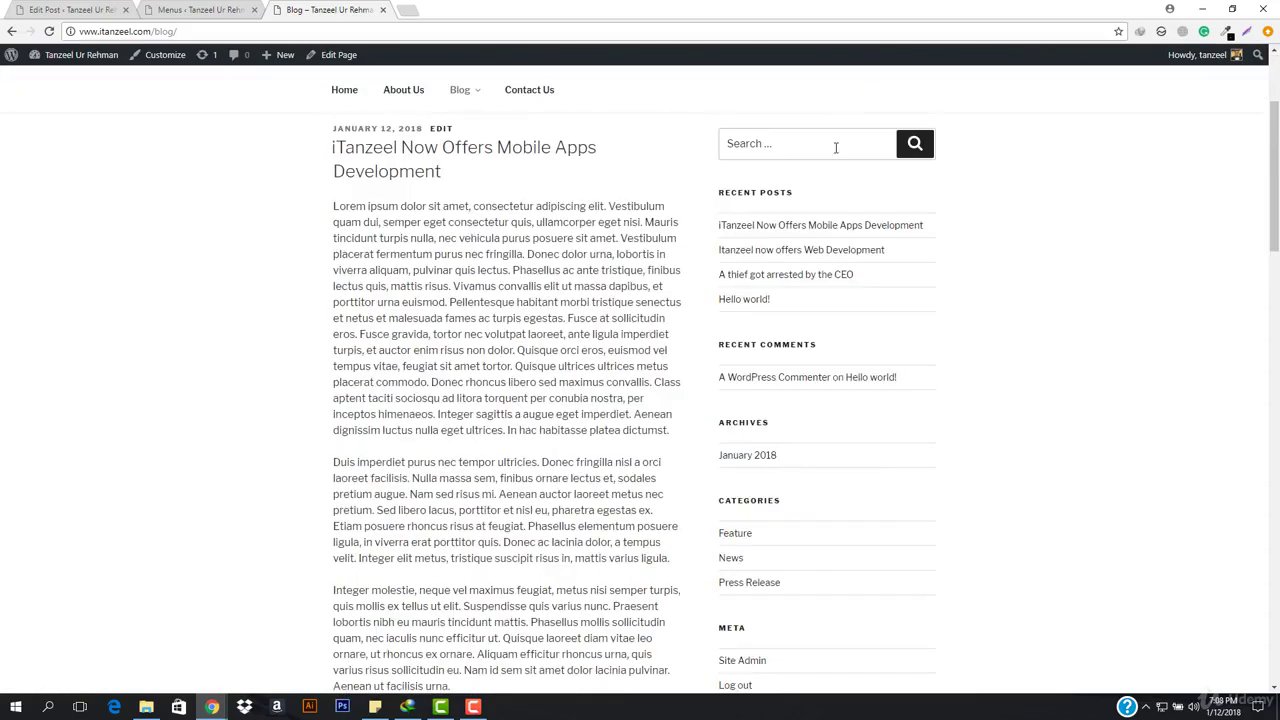
scroll(633, 283, down, 2)
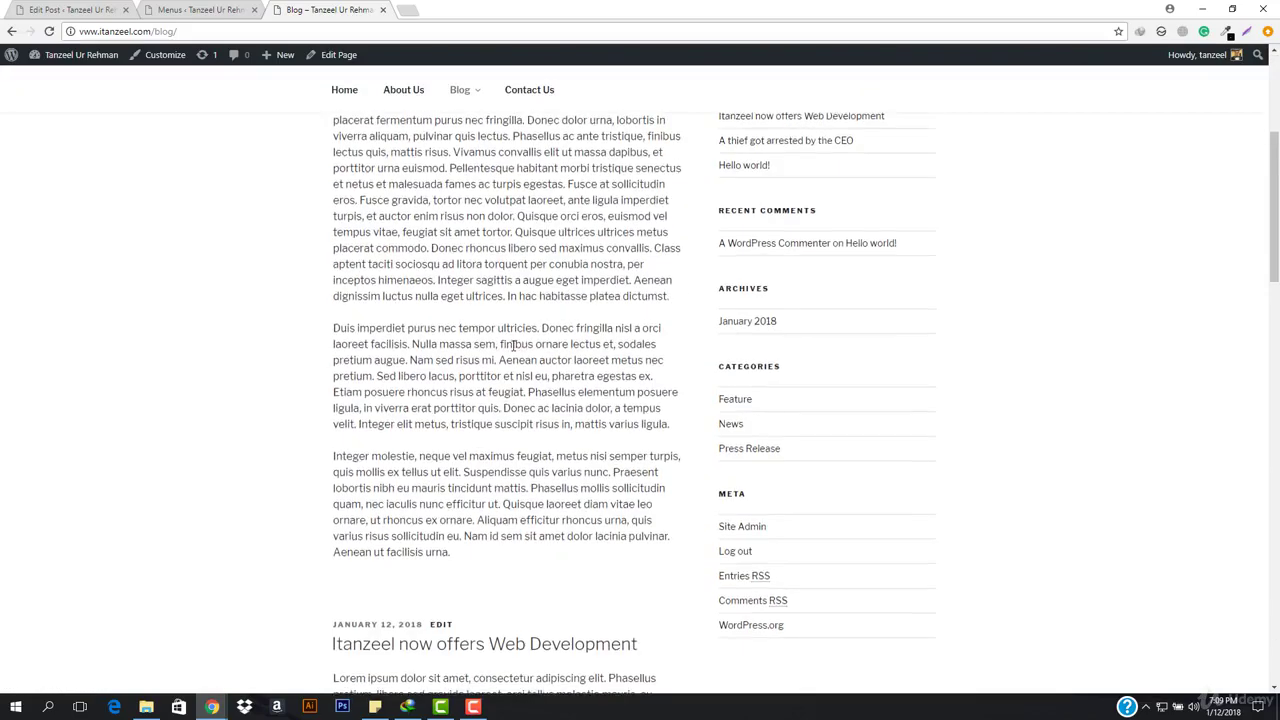
Step: Open the Feature category archive from the sidebar and examine the sidebar shown on that page
scroll(700, 320, down, 1)
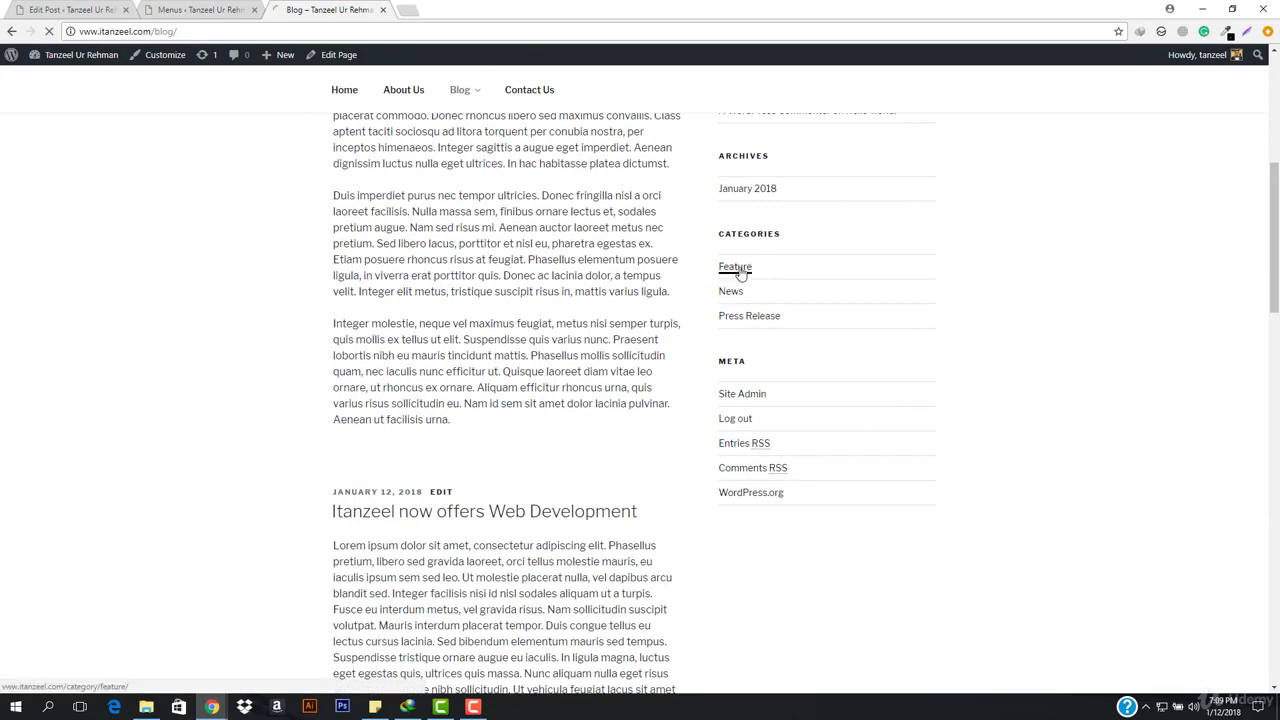
scroll(475, 470, down, 2)
scroll(475, 470, down, 1)
scroll(503, 437, up, 3)
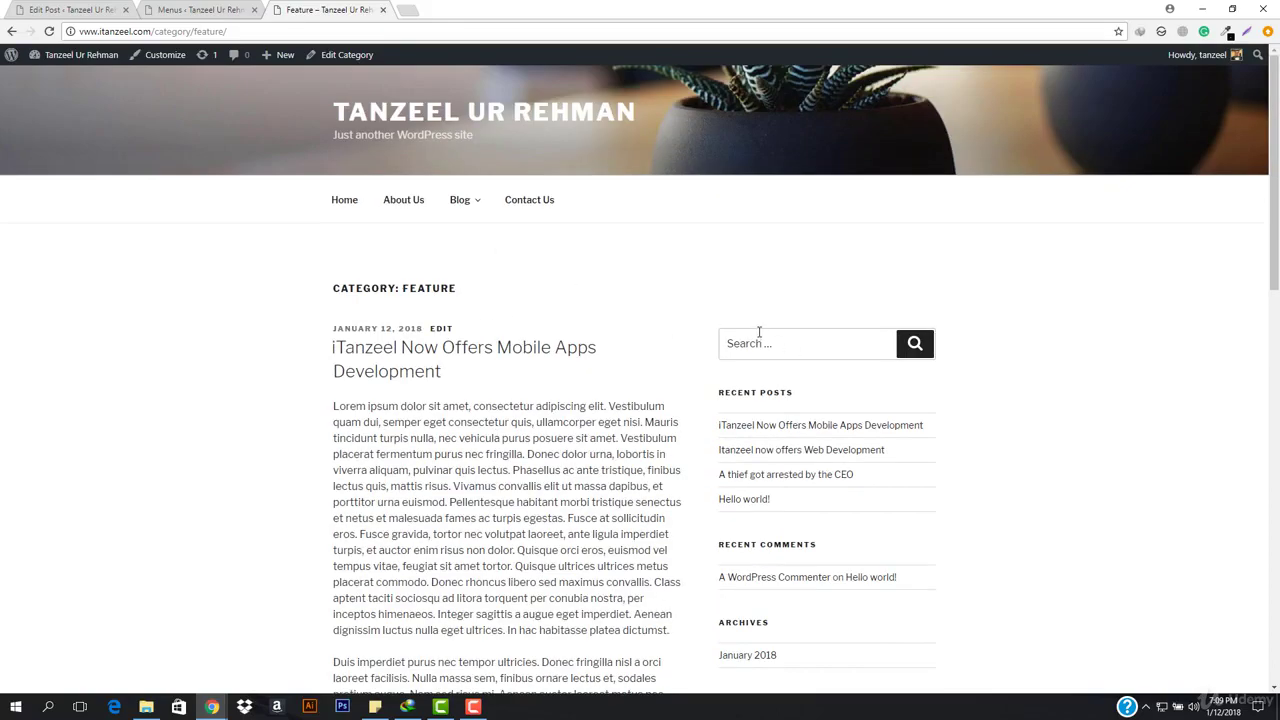
scroll(750, 440, down, 4)
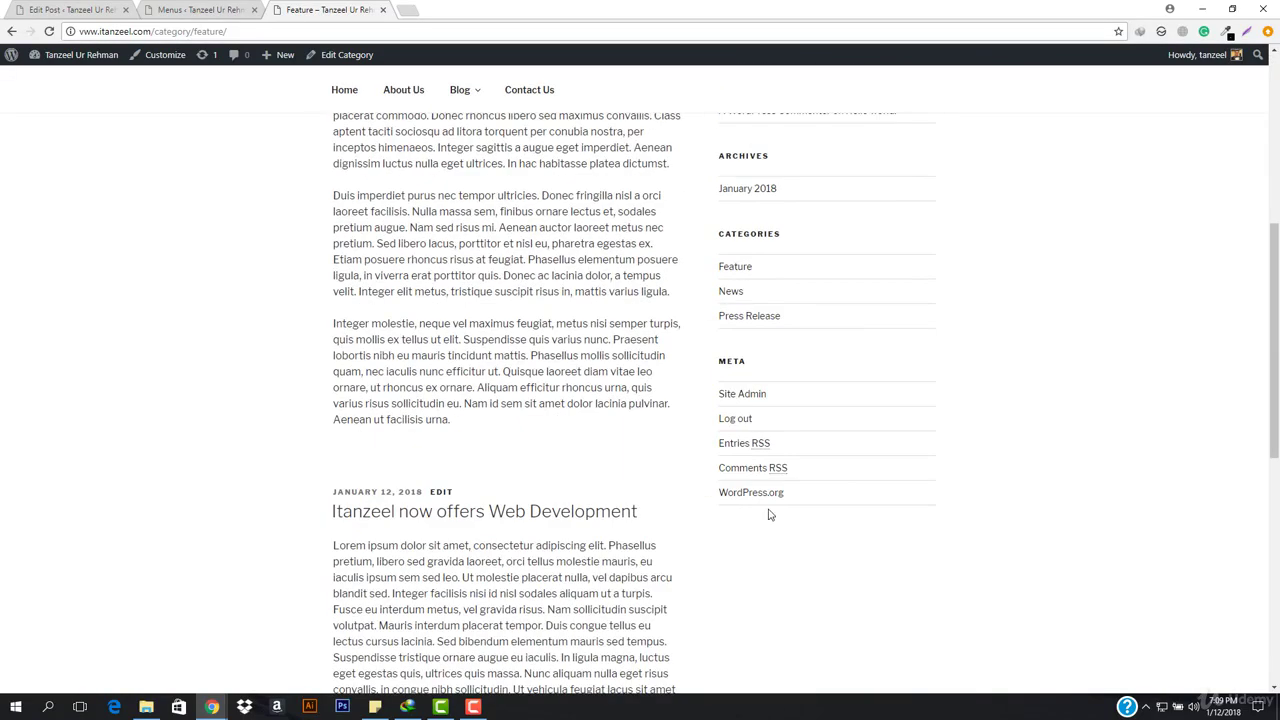
scroll(820, 364, up, 5)
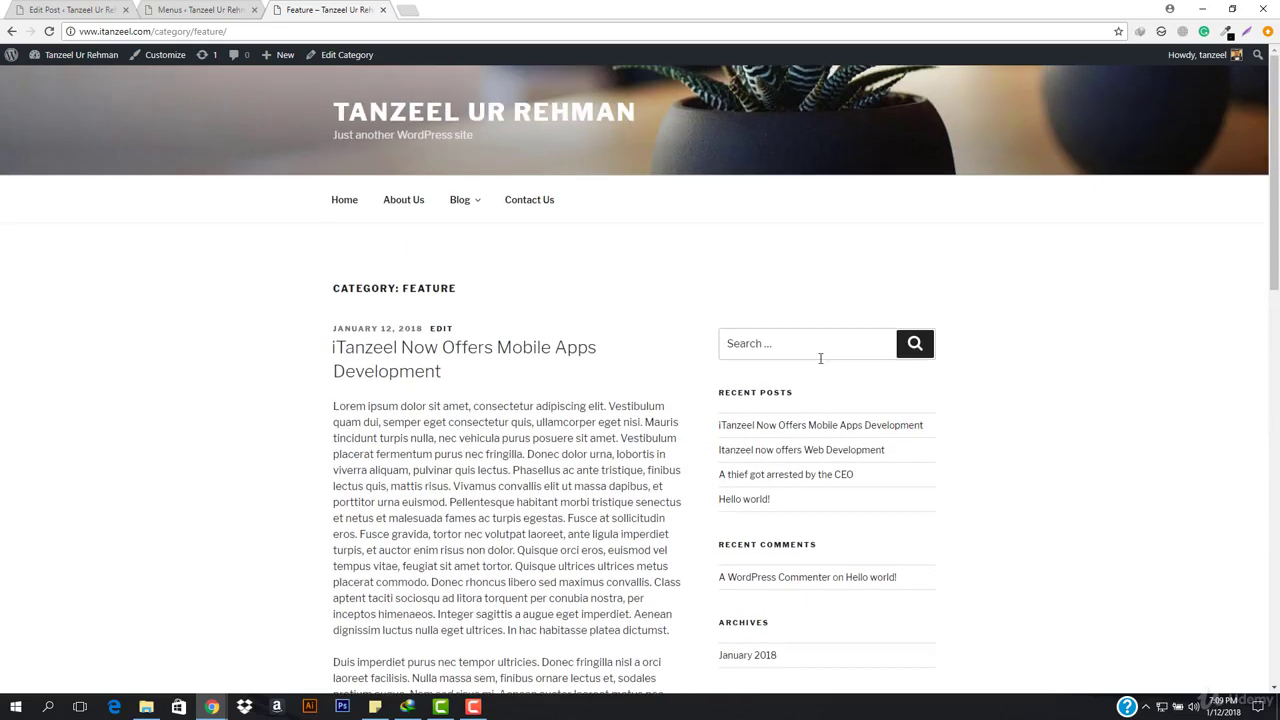
Step: Go to the site's dashboard, closing the two older browser tabs, and open the Widgets screen
mouse_move(80, 55)
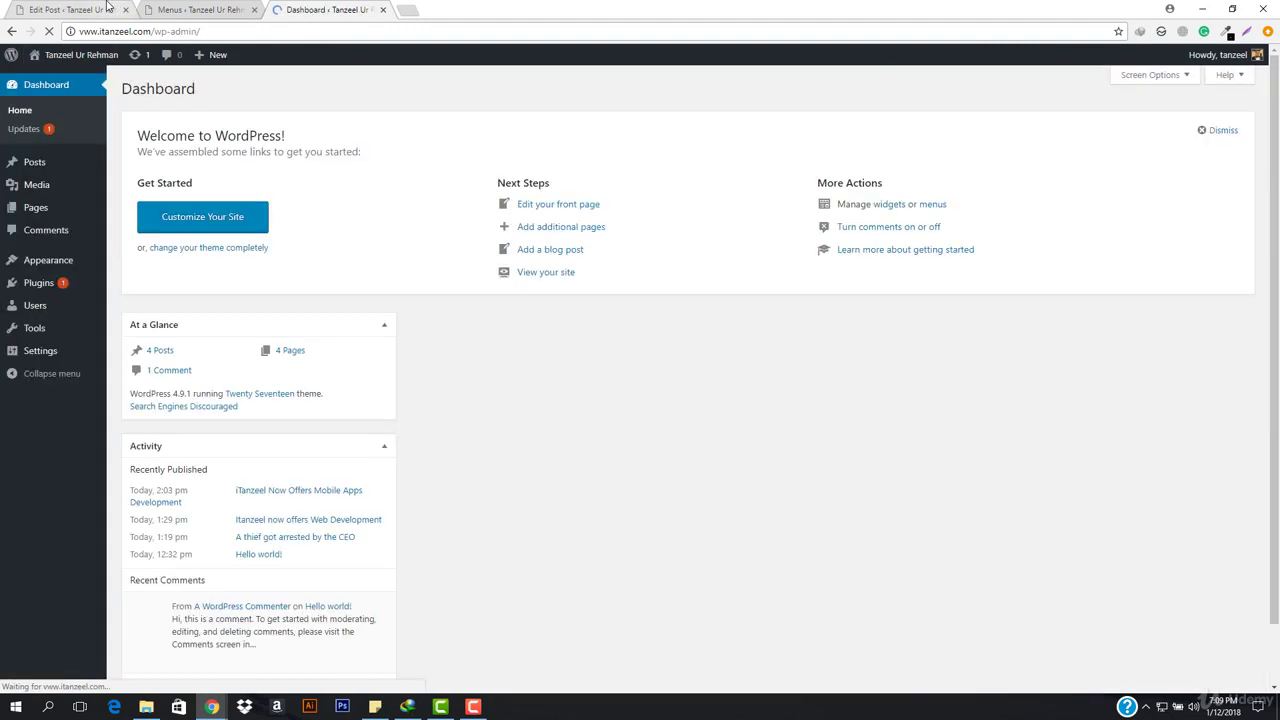
click(125, 9)
click(125, 9)
mouse_move(45, 264)
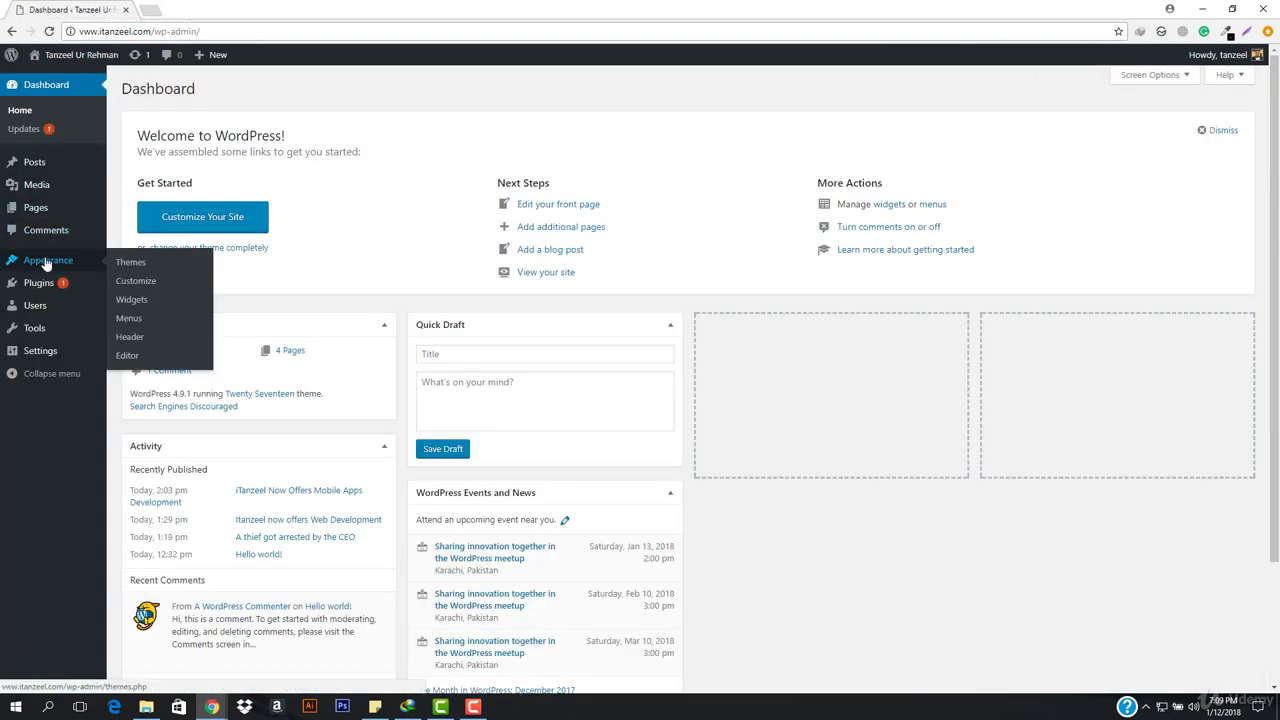
click(148, 297)
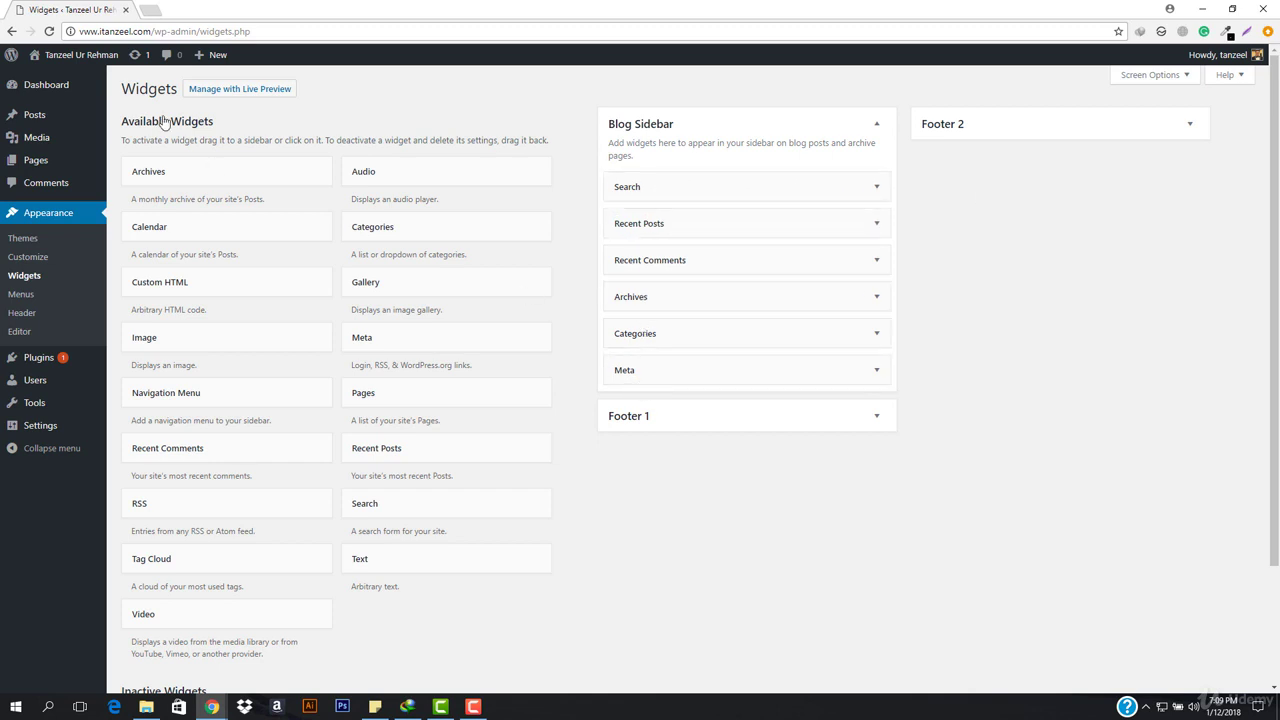
Step: Open the live site in a new browser tab and look over its home page
right_click(62, 78)
click(92, 88)
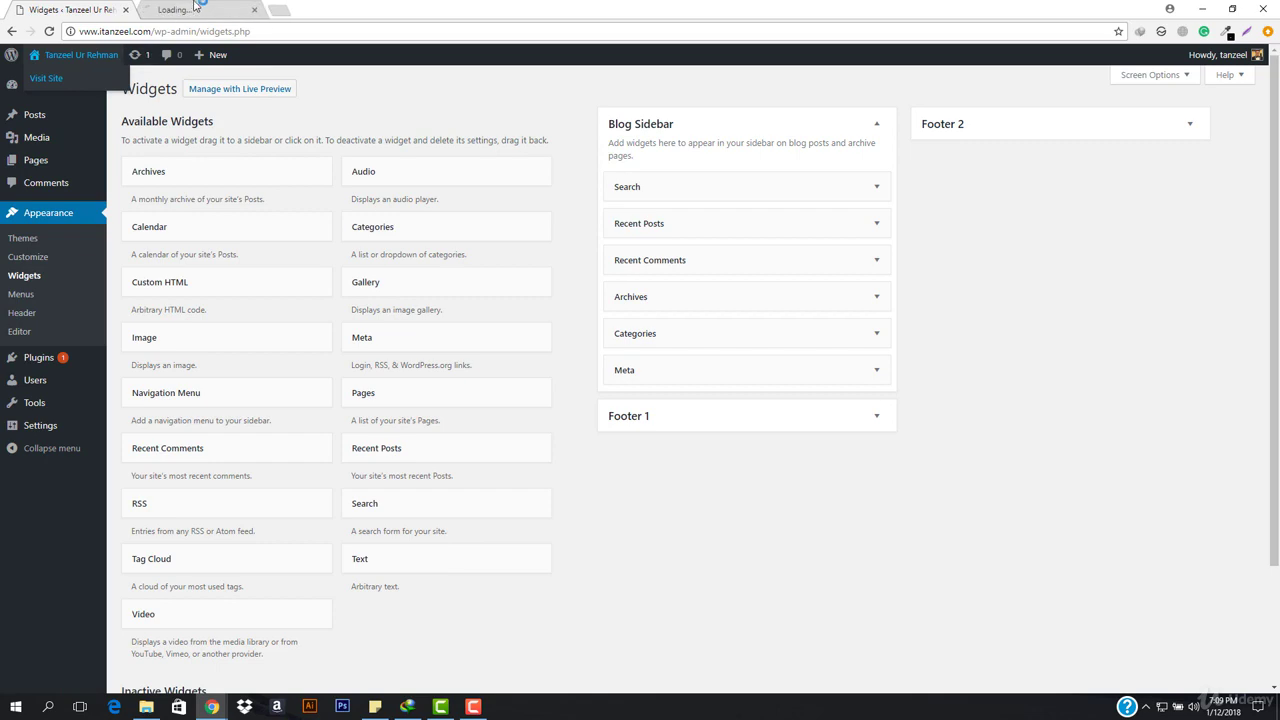
click(200, 10)
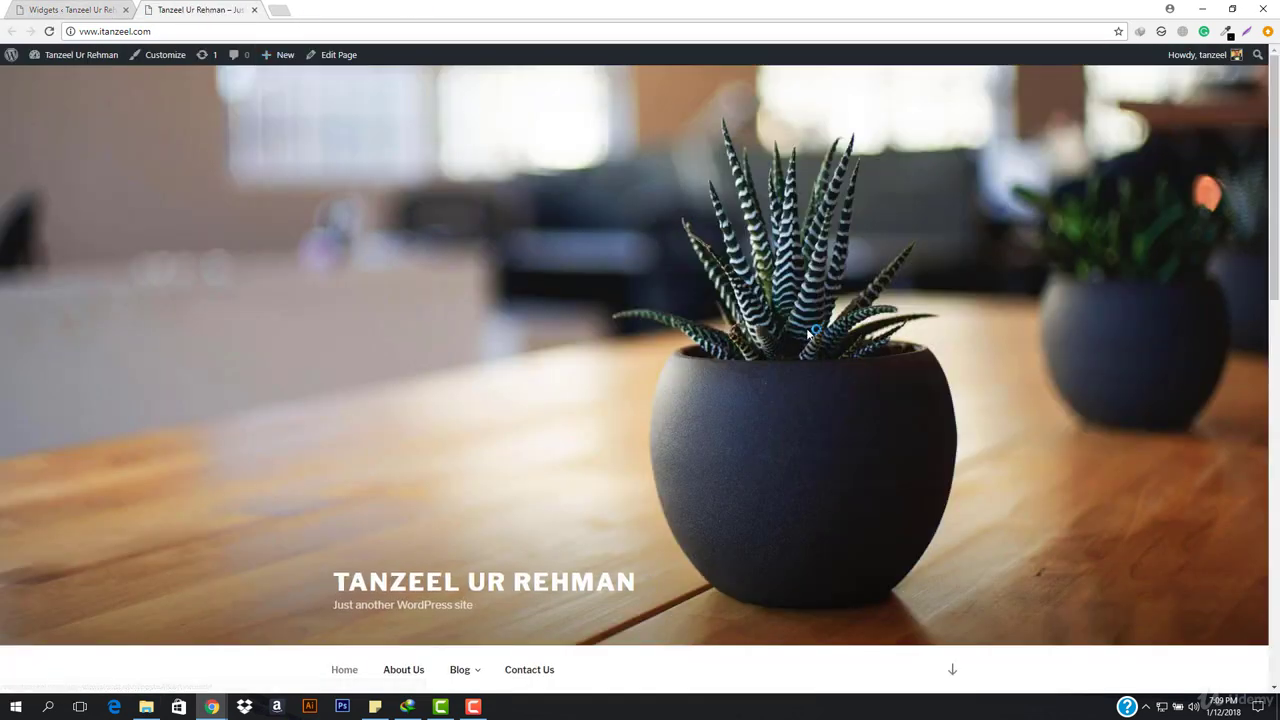
scroll(810, 333, down, 5)
scroll(806, 335, down, 3)
scroll(691, 300, up, 3)
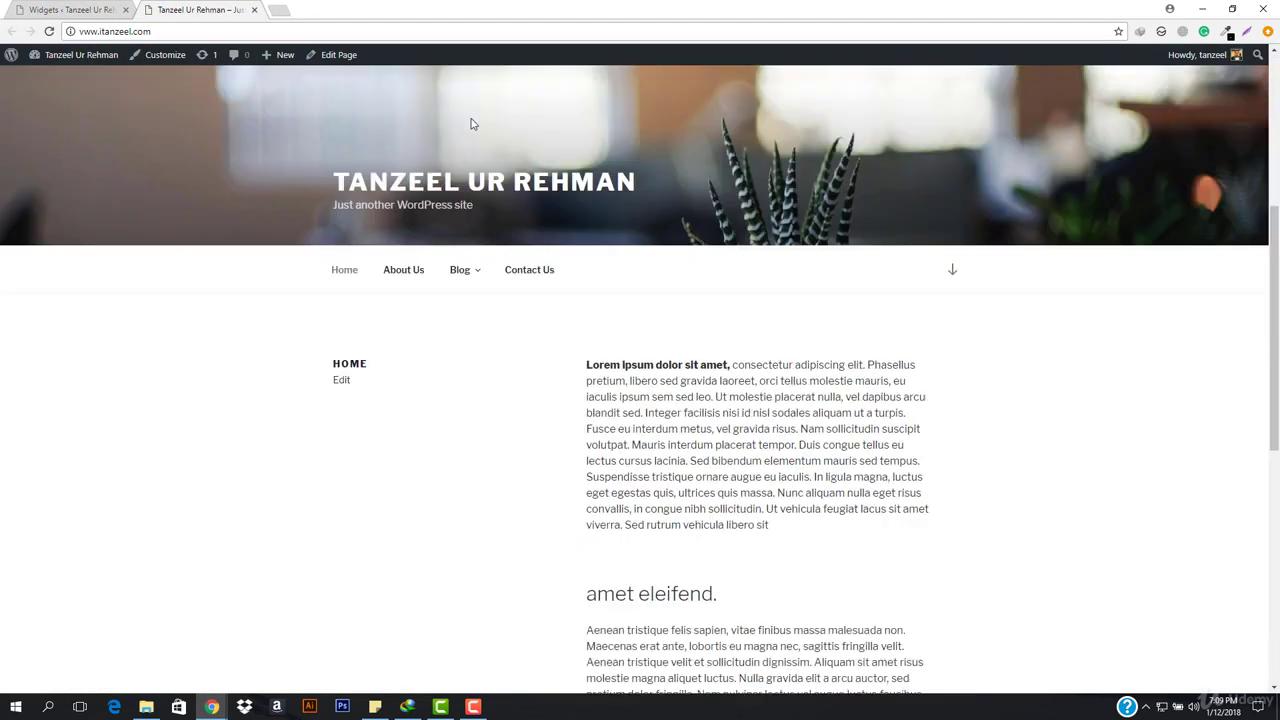
Step: Open the post "iTanzeel Now Offers Mobile Apps Development" from the Blog page and examine its sidebar
click(470, 268)
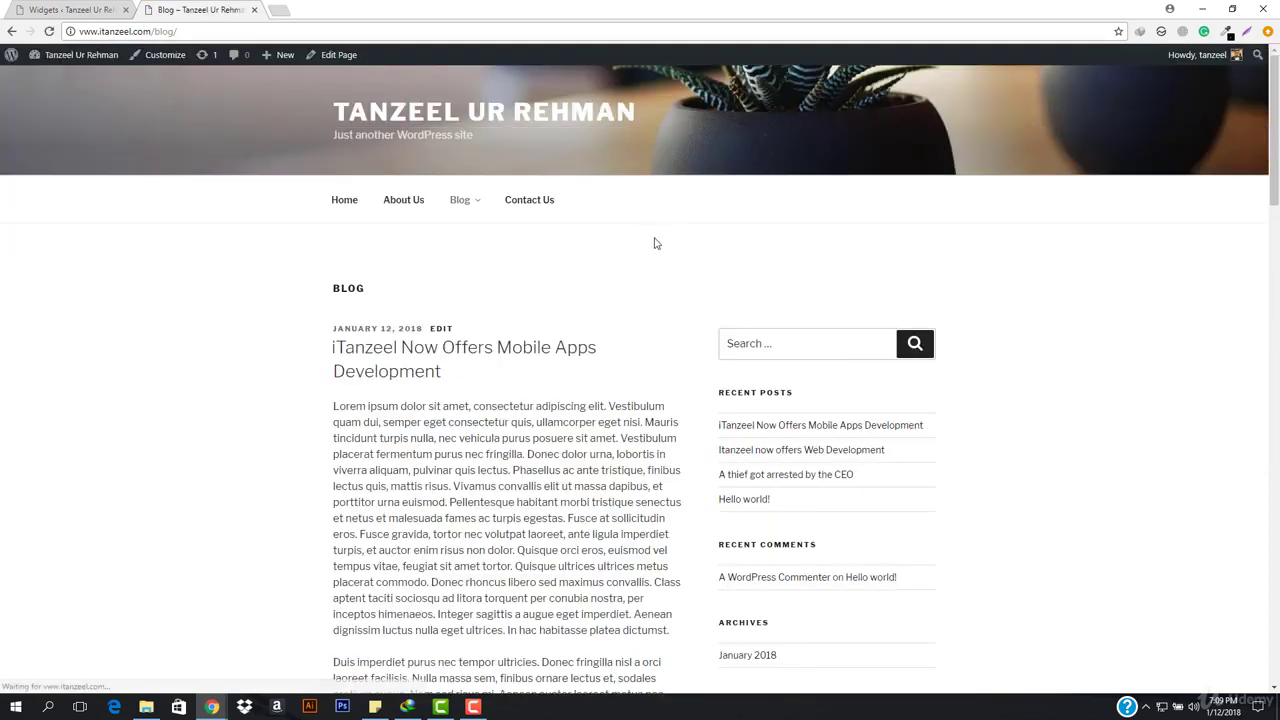
scroll(800, 230, down, 3)
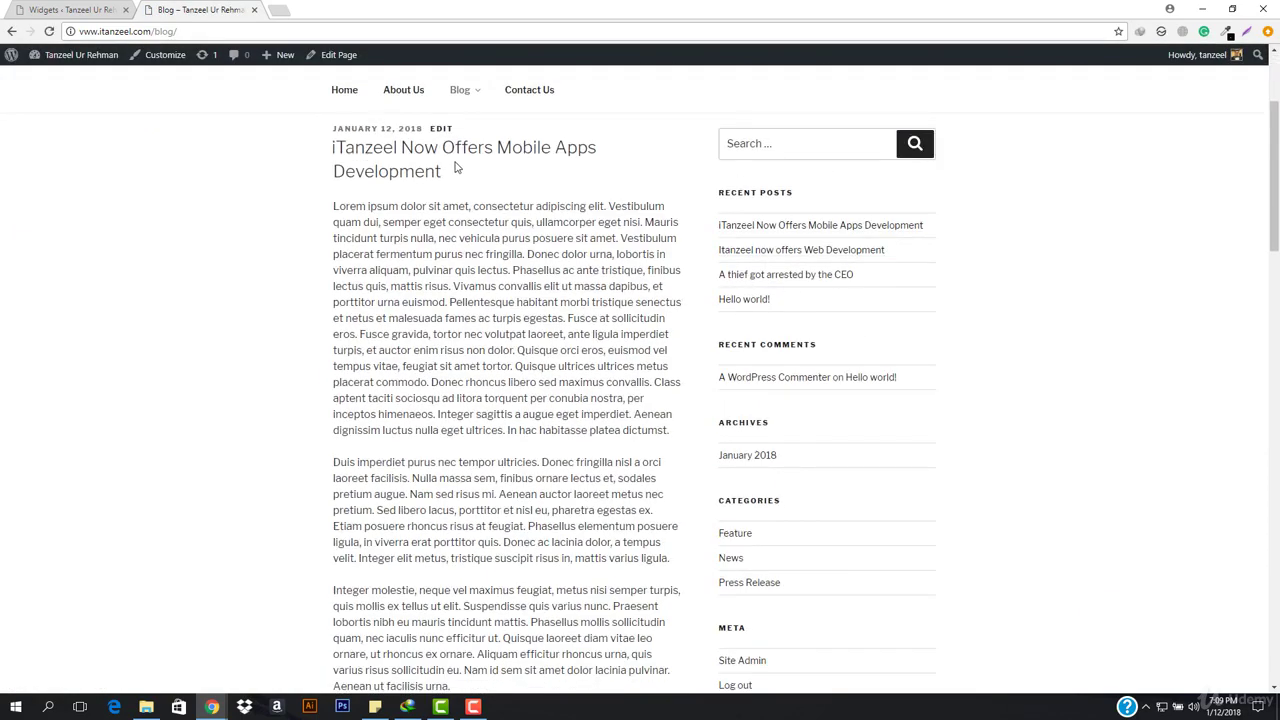
click(430, 168)
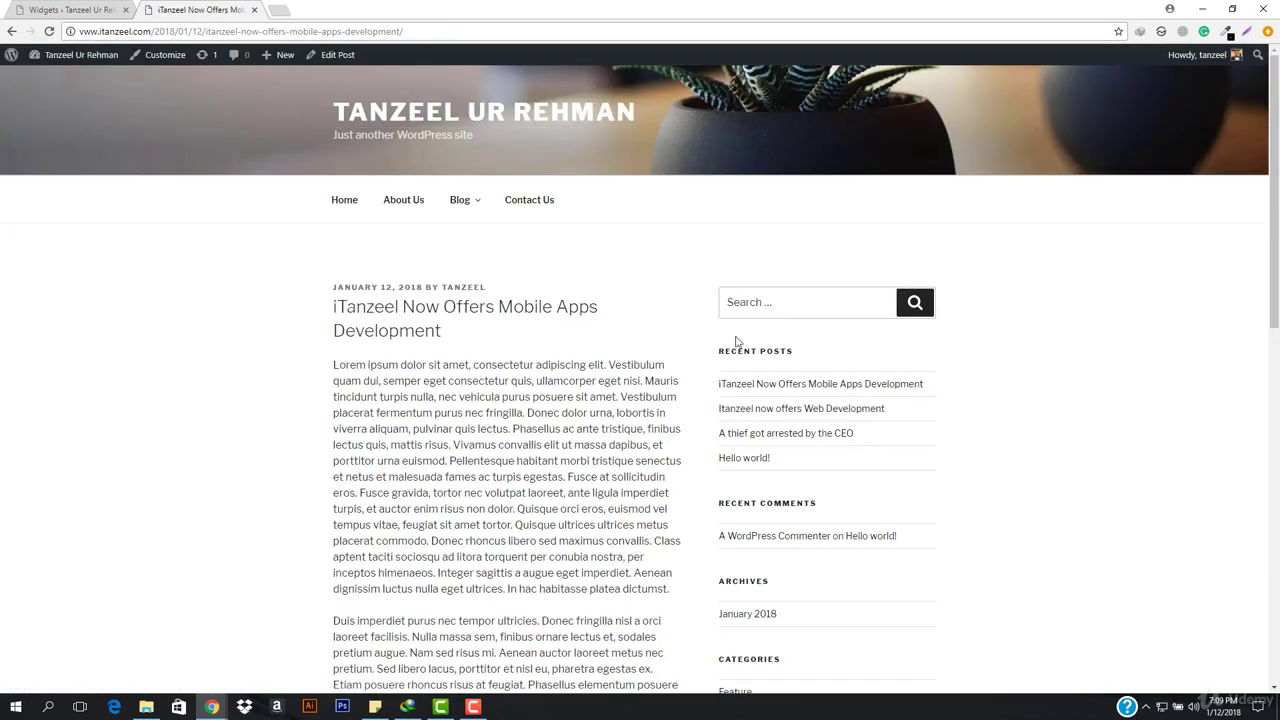
scroll(860, 334, down, 4)
scroll(860, 334, up, 2)
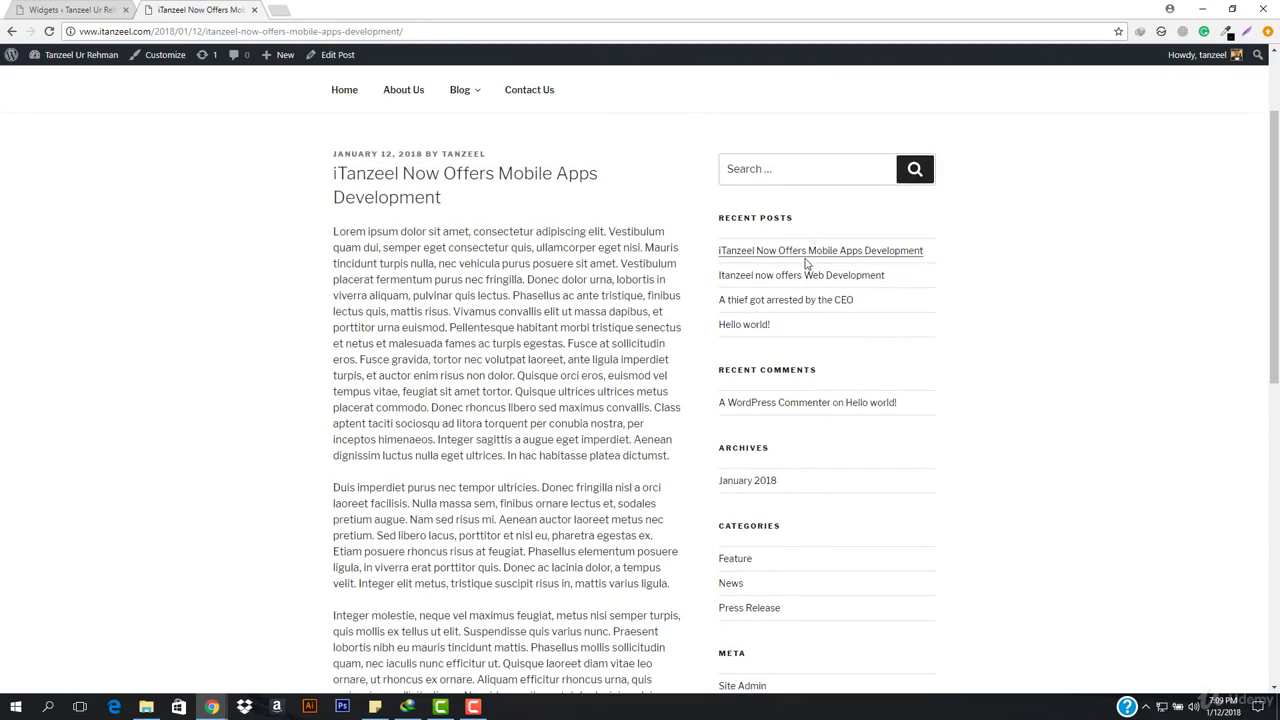
Step: Compare the Blog Sidebar widget list with the sections in the live post's sidebar, down to Meta
click(72, 10)
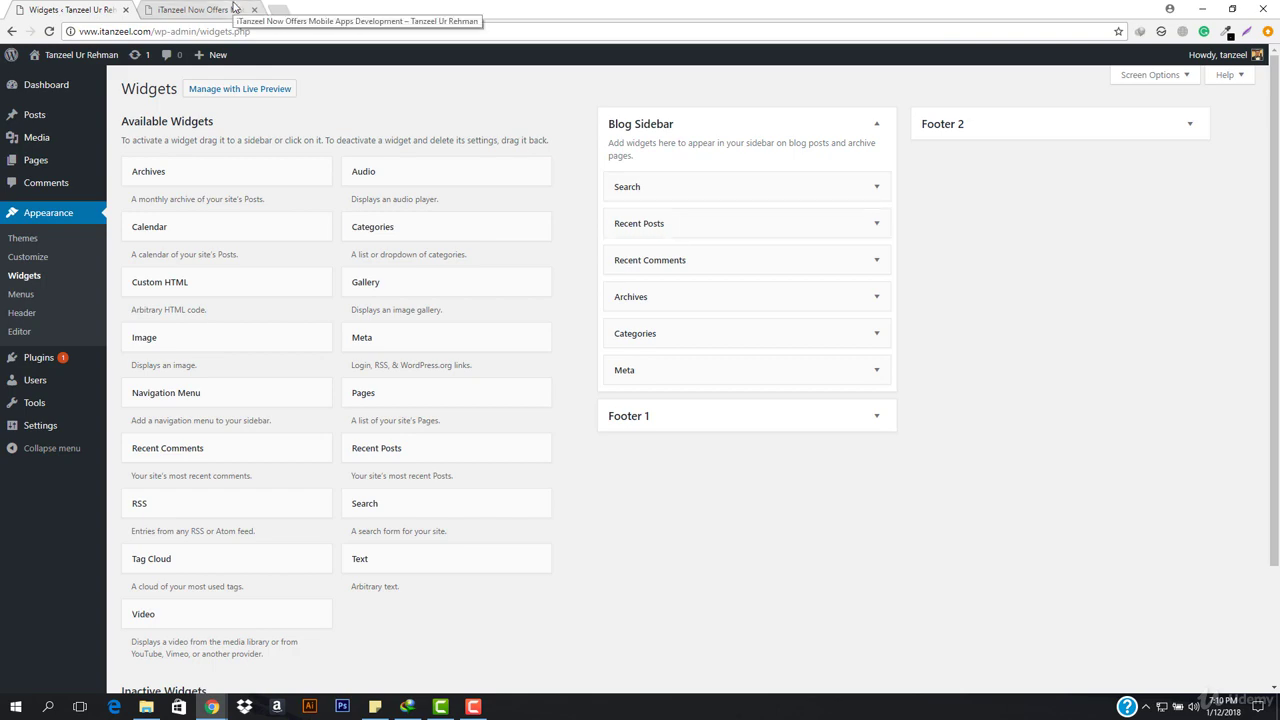
click(190, 9)
scroll(779, 363, down, 3)
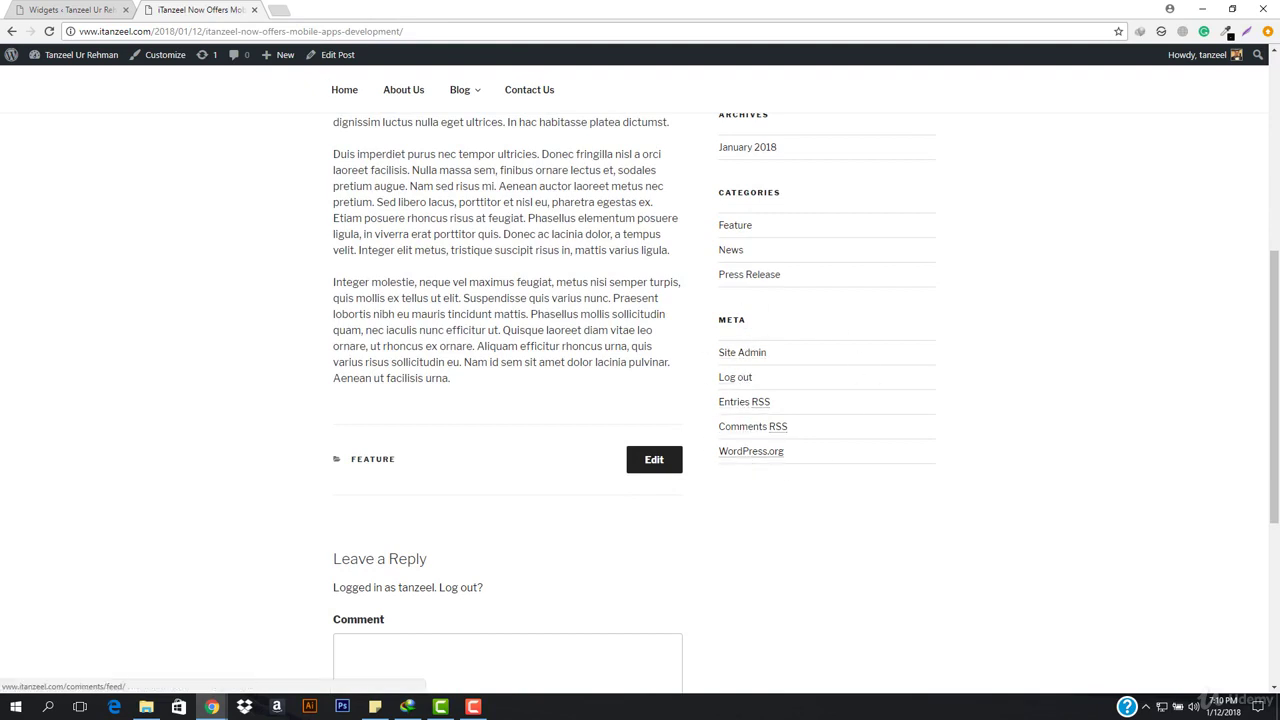
Step: Delete the Meta widget from the Blog Sidebar
click(70, 9)
click(829, 372)
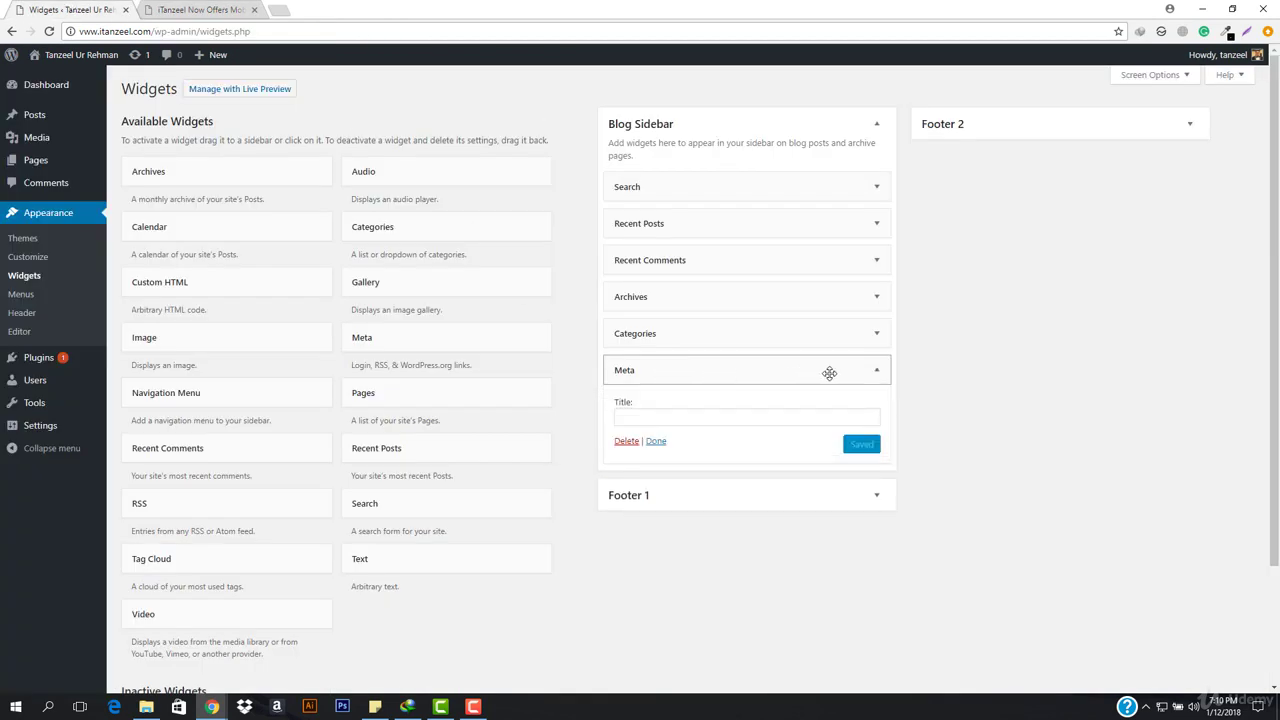
click(625, 443)
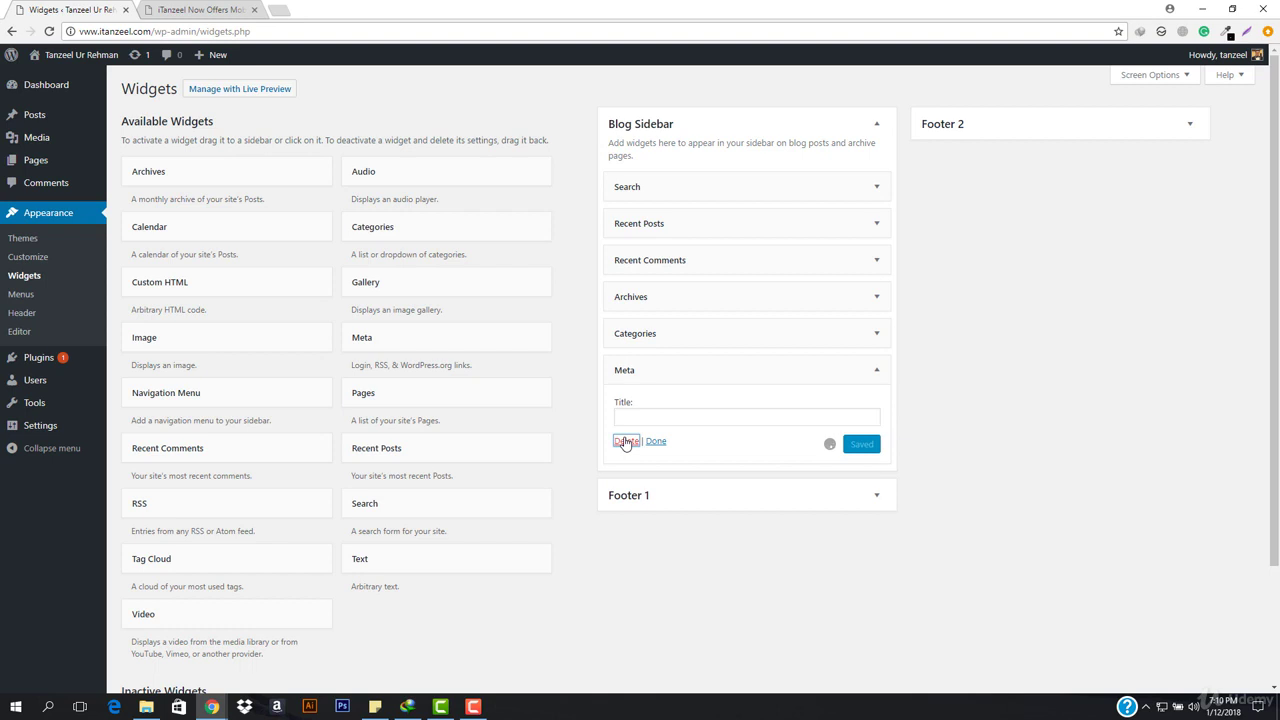
Step: Reload the open blog post and check its sidebar sections from the search box to Categories
click(200, 9)
click(239, 31)
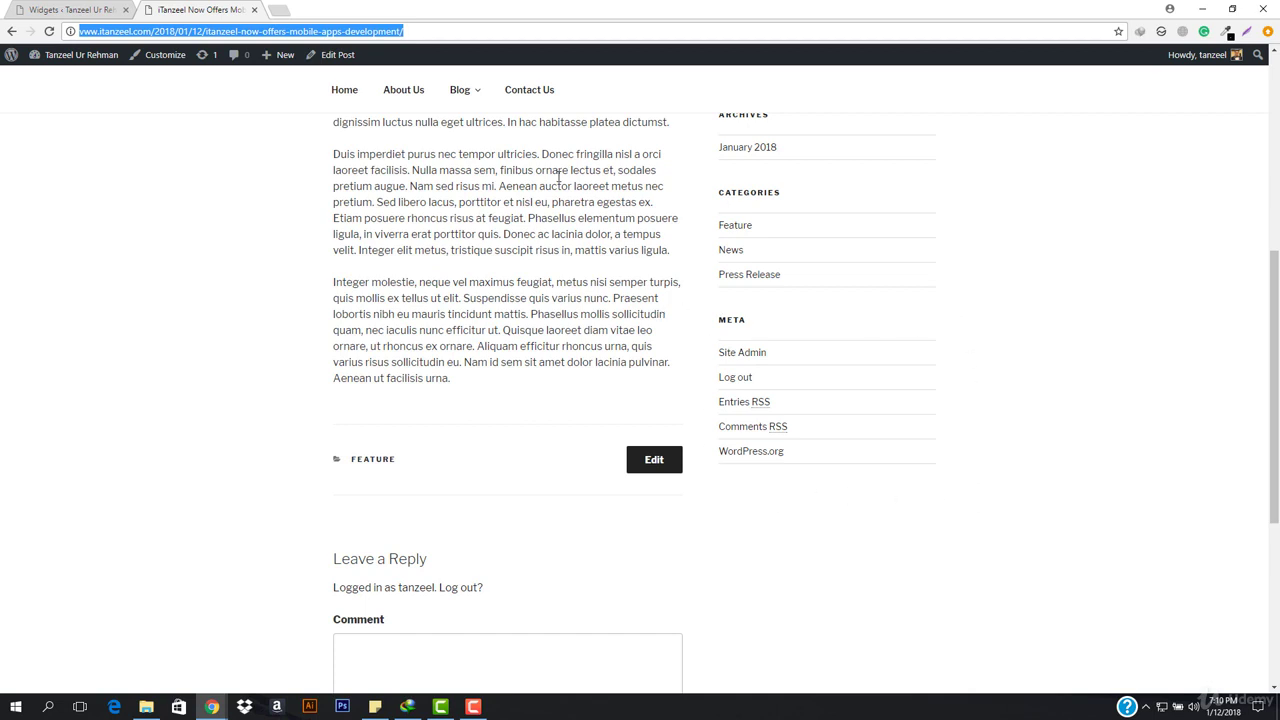
key(Return)
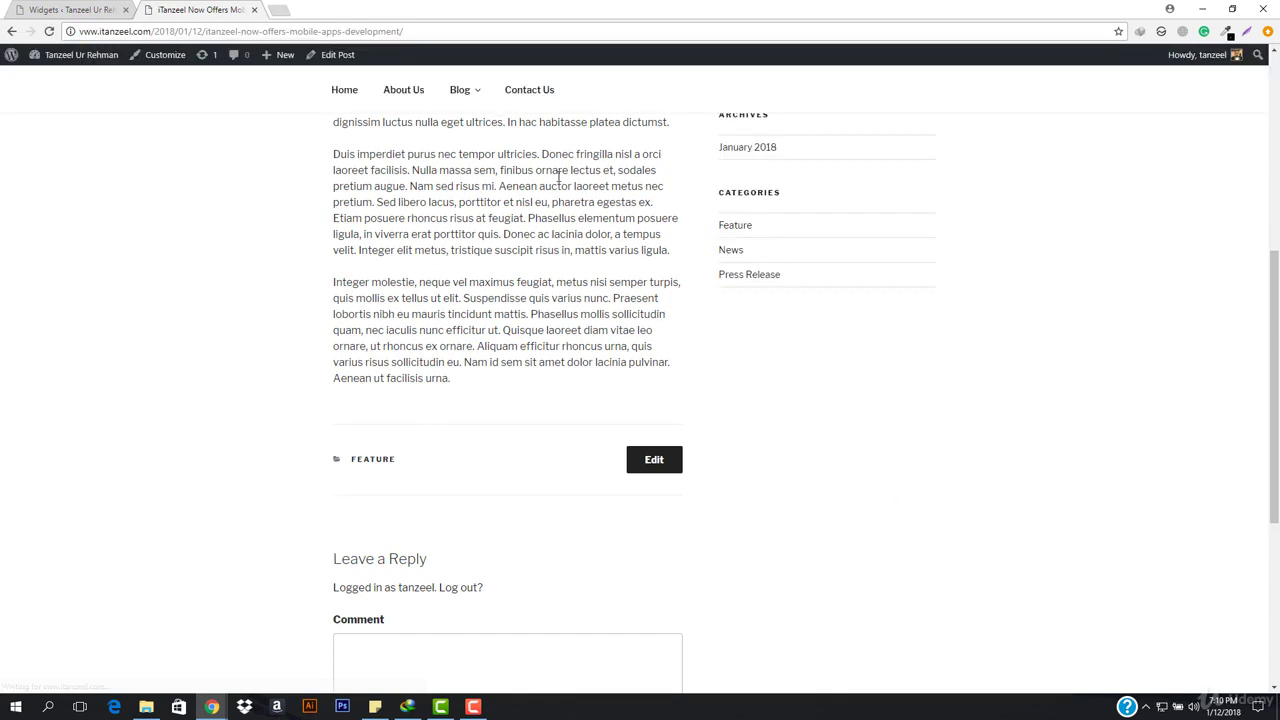
scroll(760, 340, up, 5)
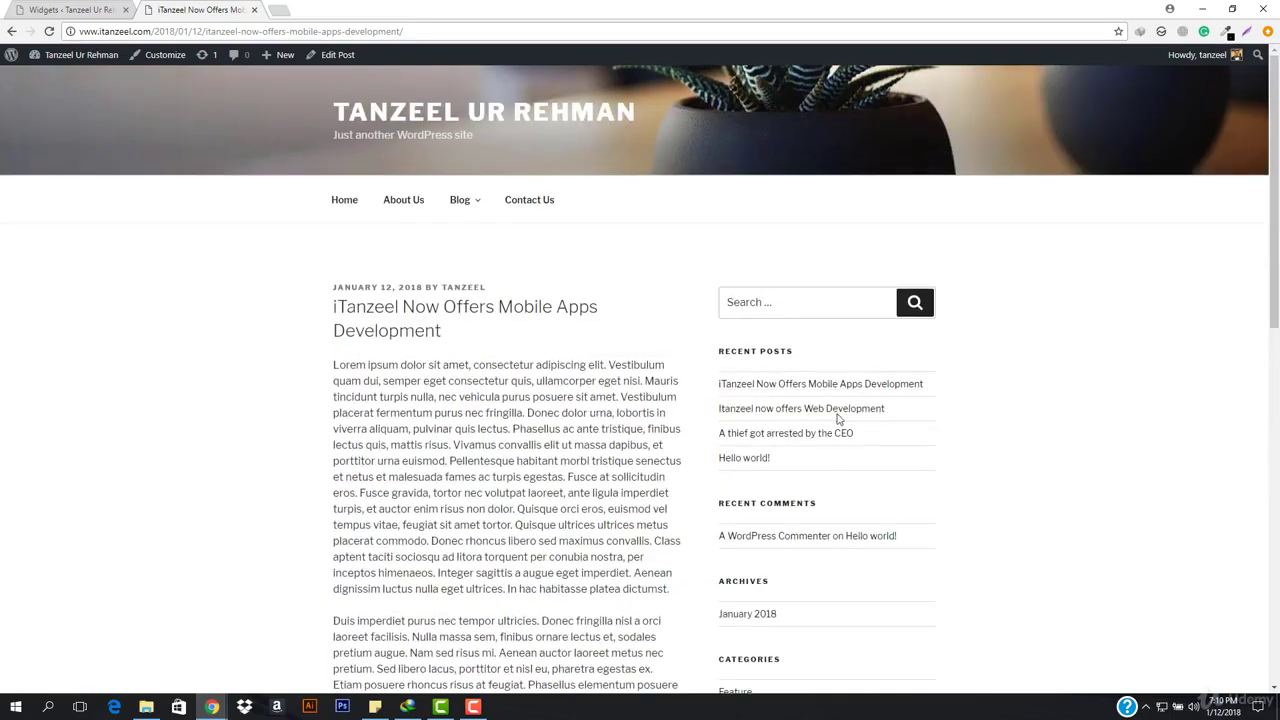
scroll(835, 440, down, 3)
scroll(850, 402, up, 2)
click(770, 302)
scroll(766, 280, down, 2)
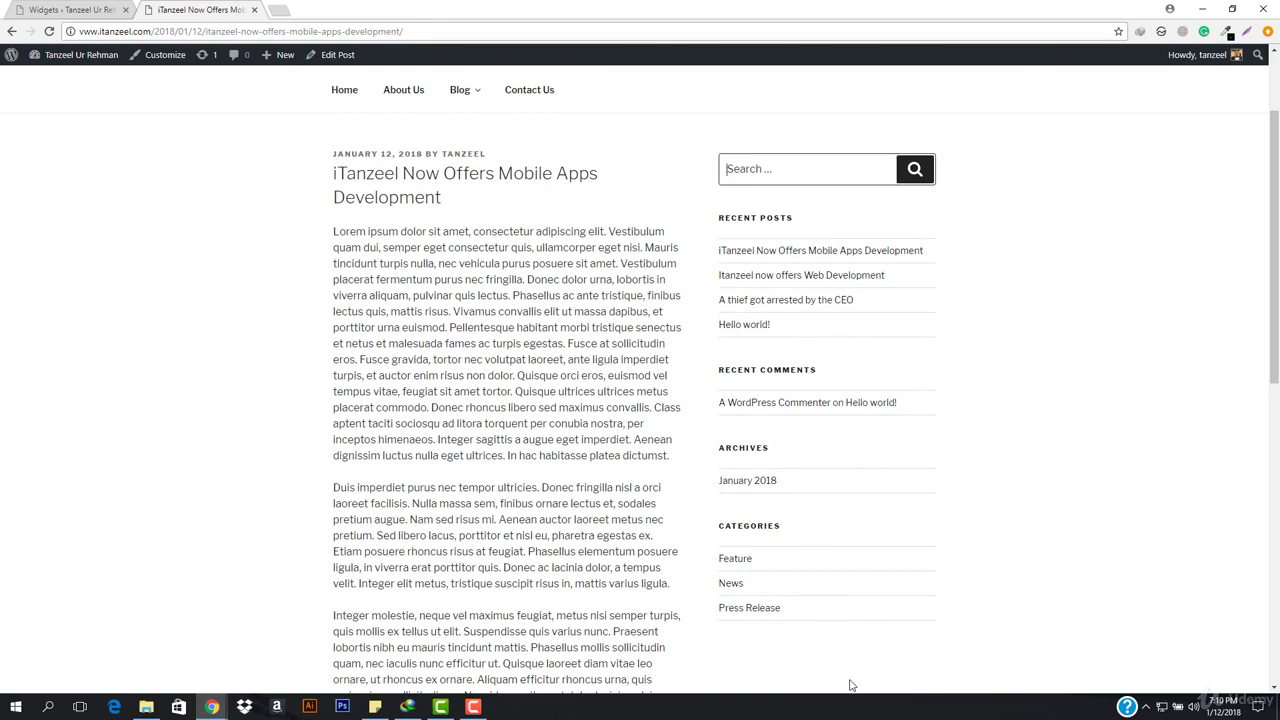
Step: Compare the Blog Sidebar widgets with the live post's sidebar and open the January 2018 archive
click(70, 9)
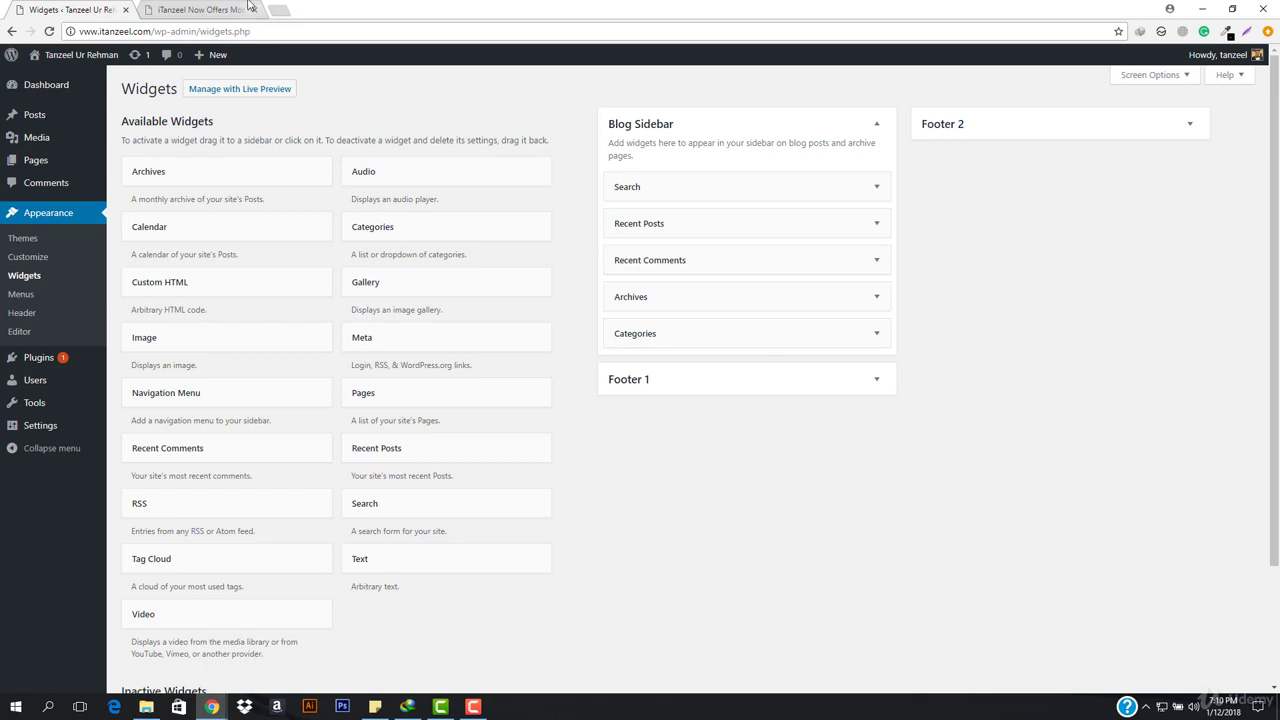
click(200, 9)
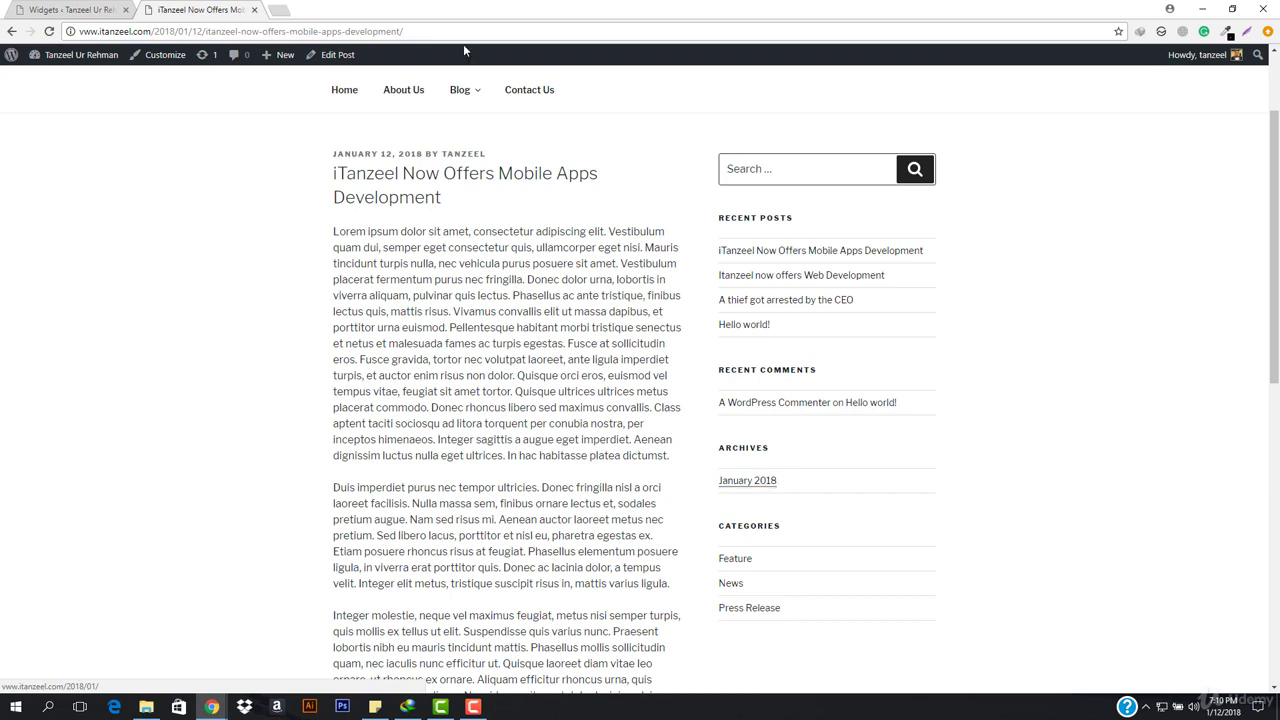
click(37, 7)
click(159, 8)
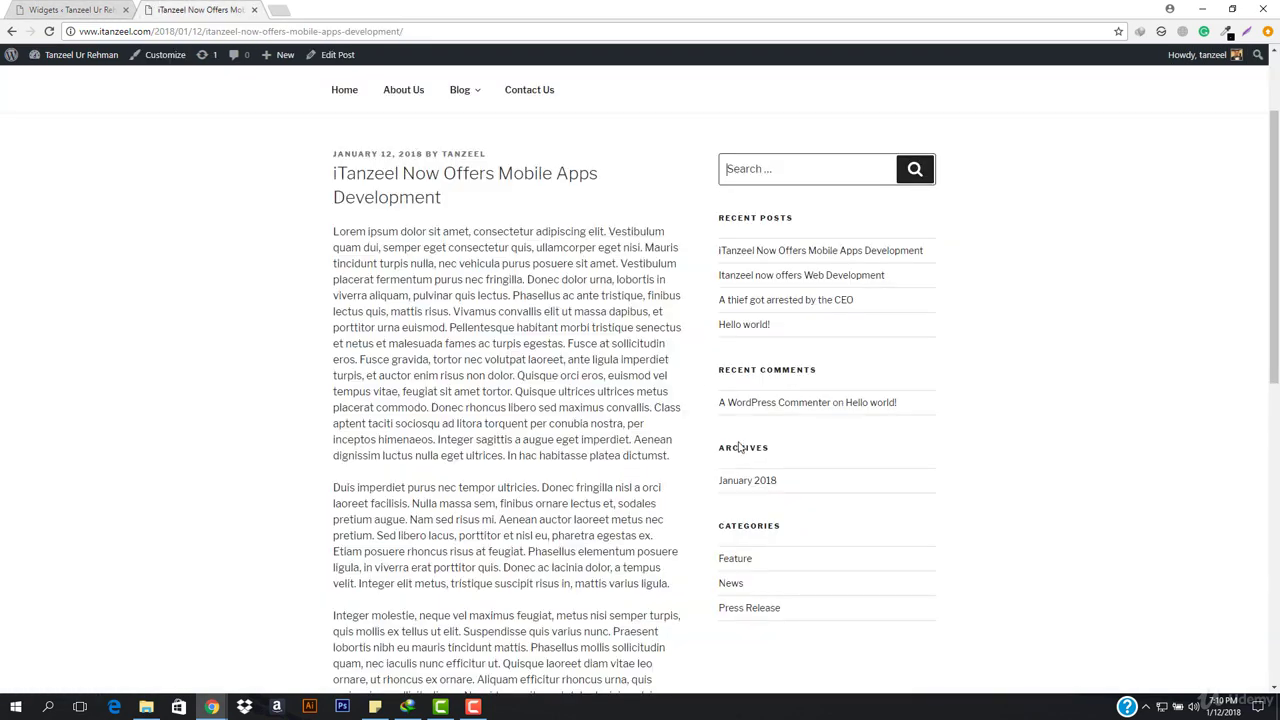
click(747, 481)
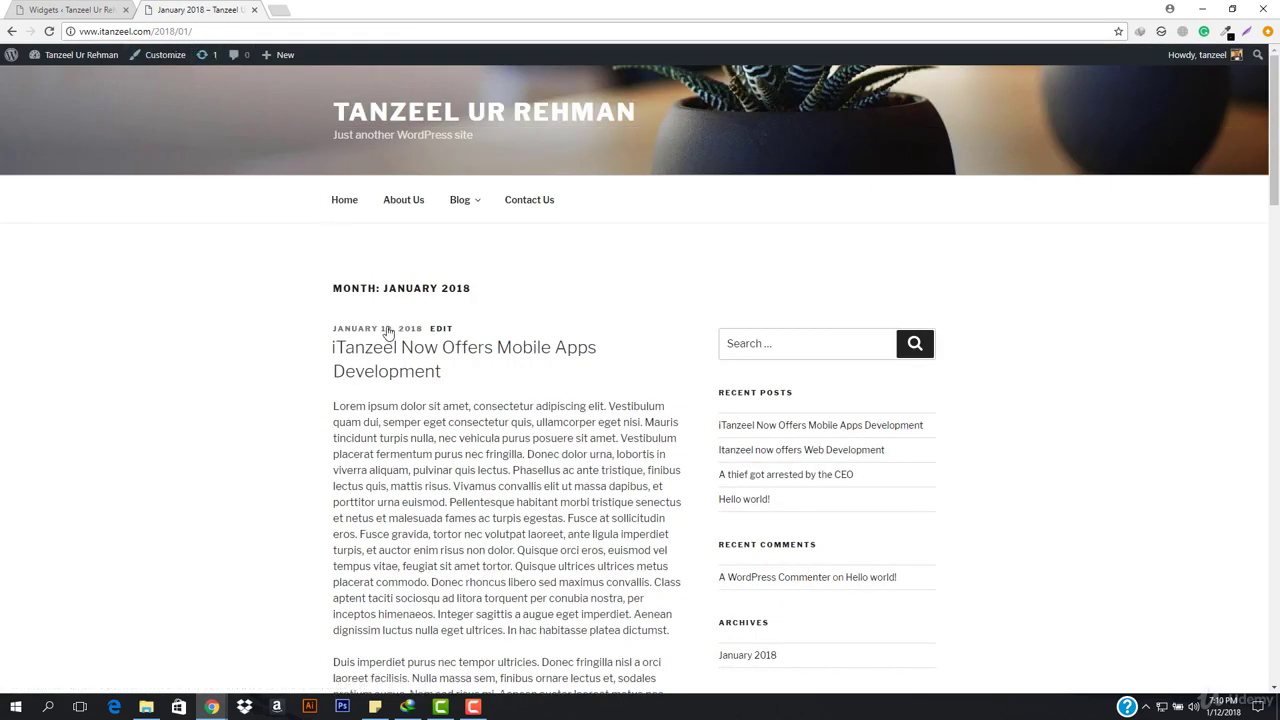
Step: Look through the posts in the January 2018 archive and review the available widgets on the Widgets page
drag(423, 288, 563, 286)
click(548, 292)
scroll(463, 409, down, 5)
scroll(463, 409, down, 20)
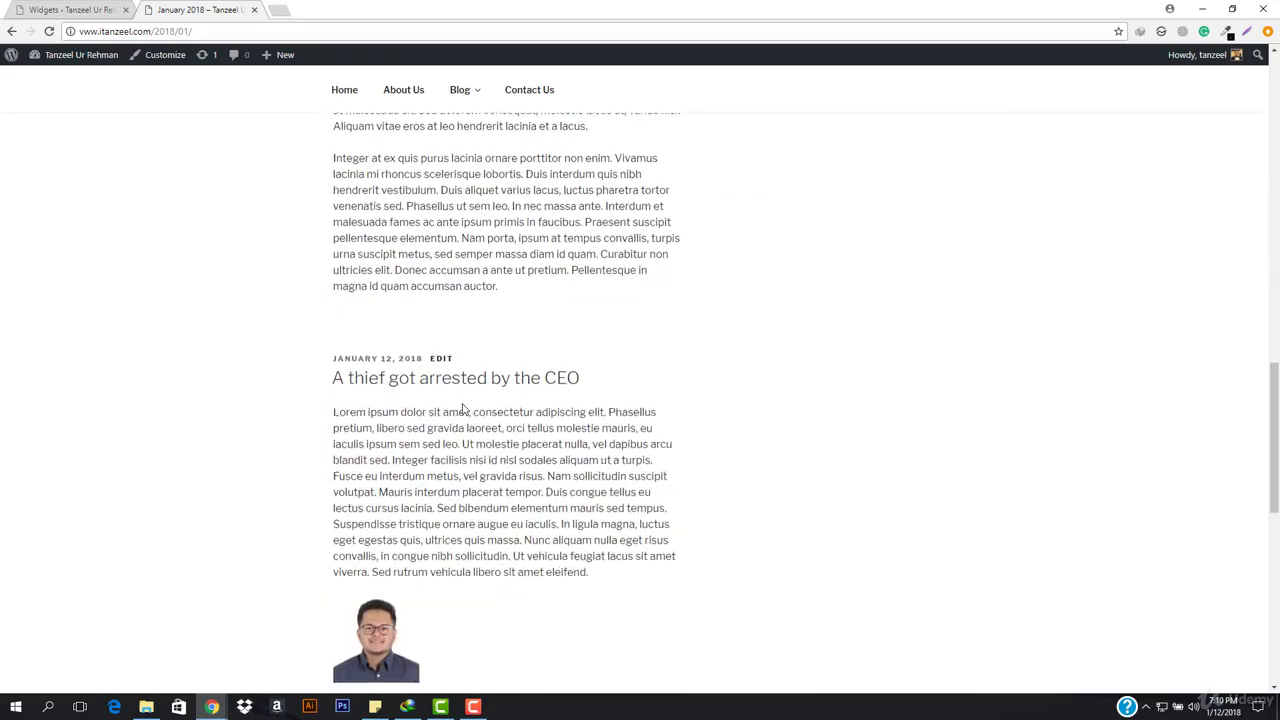
click(41, 8)
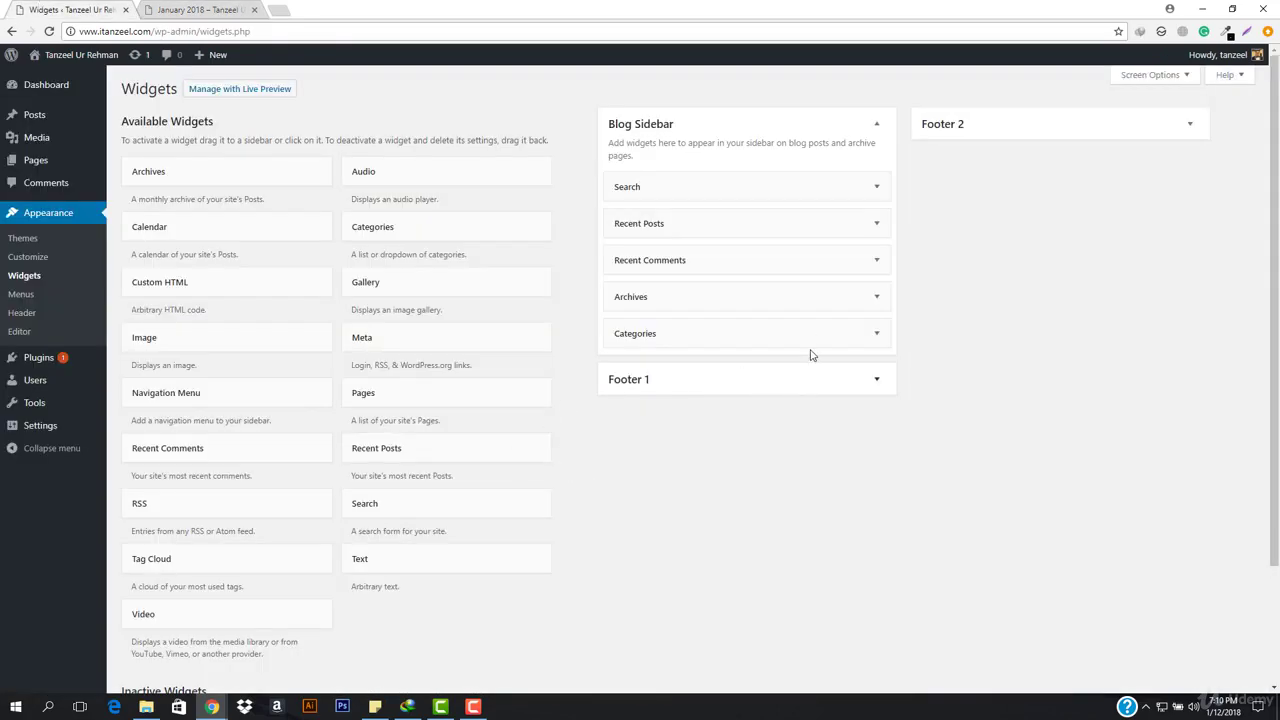
scroll(260, 523, down, 3)
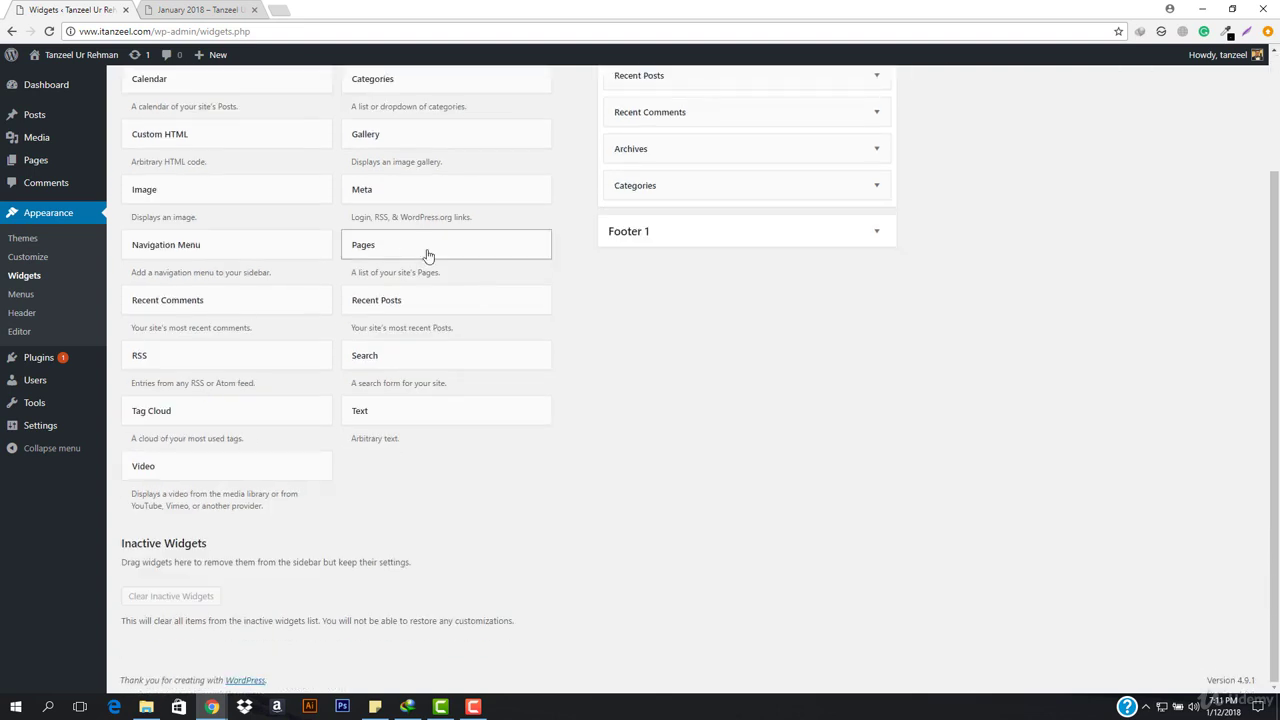
scroll(271, 463, up, 3)
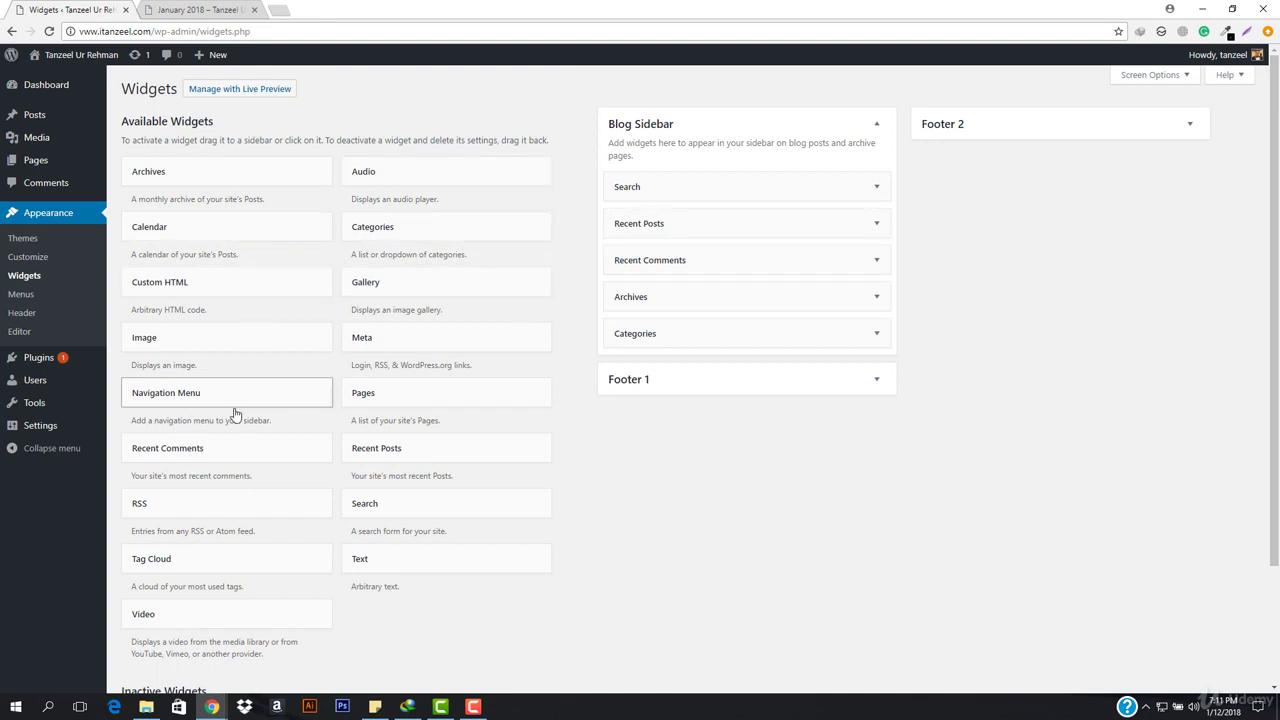
Step: Add a Text widget to the Blog Sidebar and title it "Welcome To Our Blog"
click(446, 558)
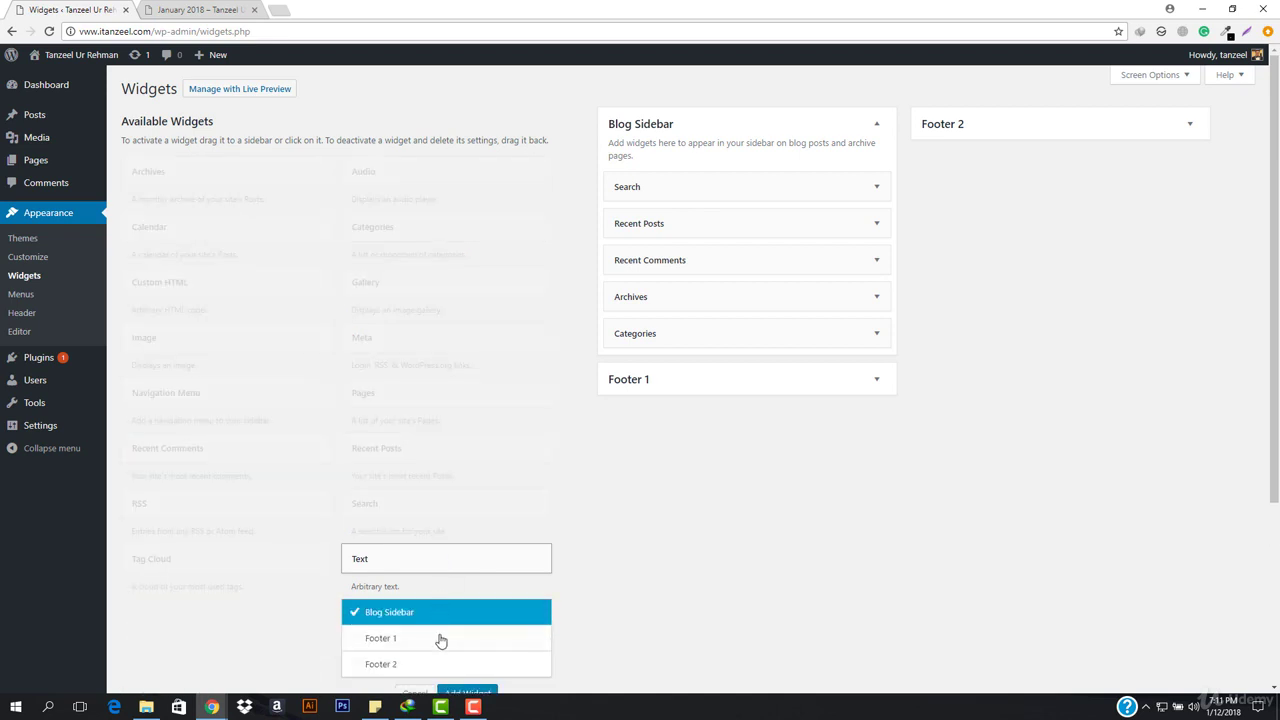
click(458, 569)
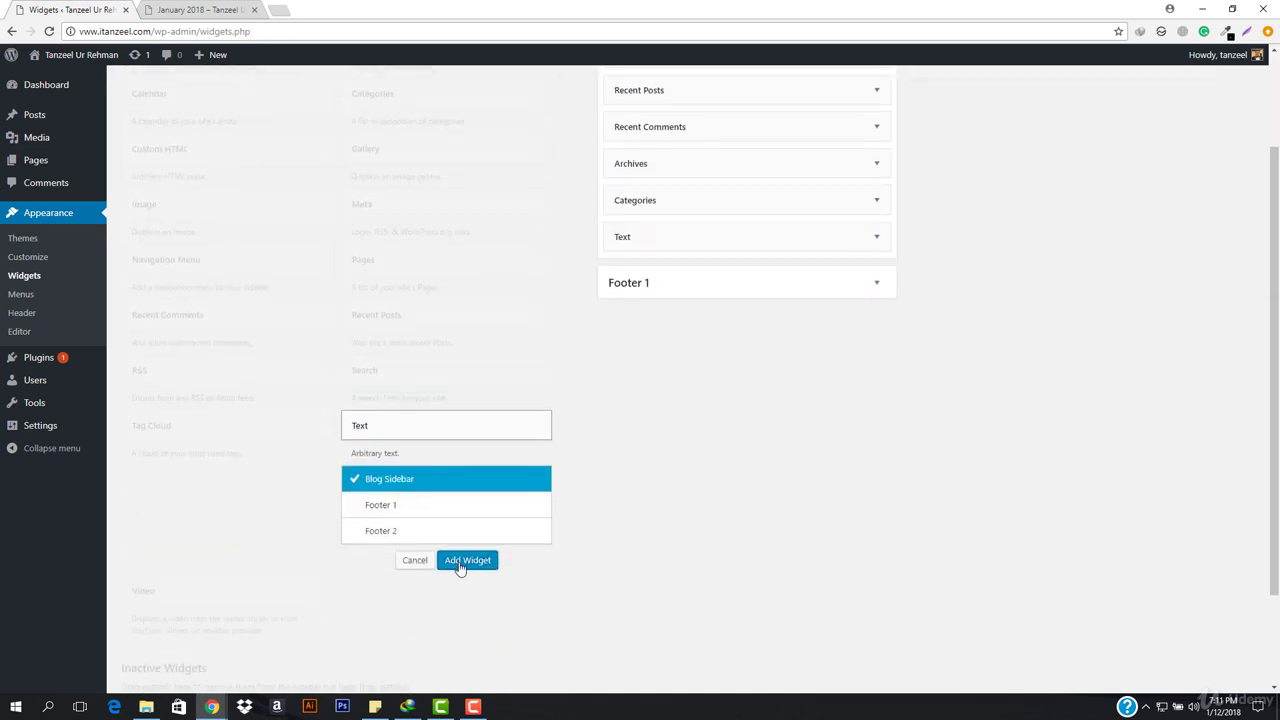
click(692, 277)
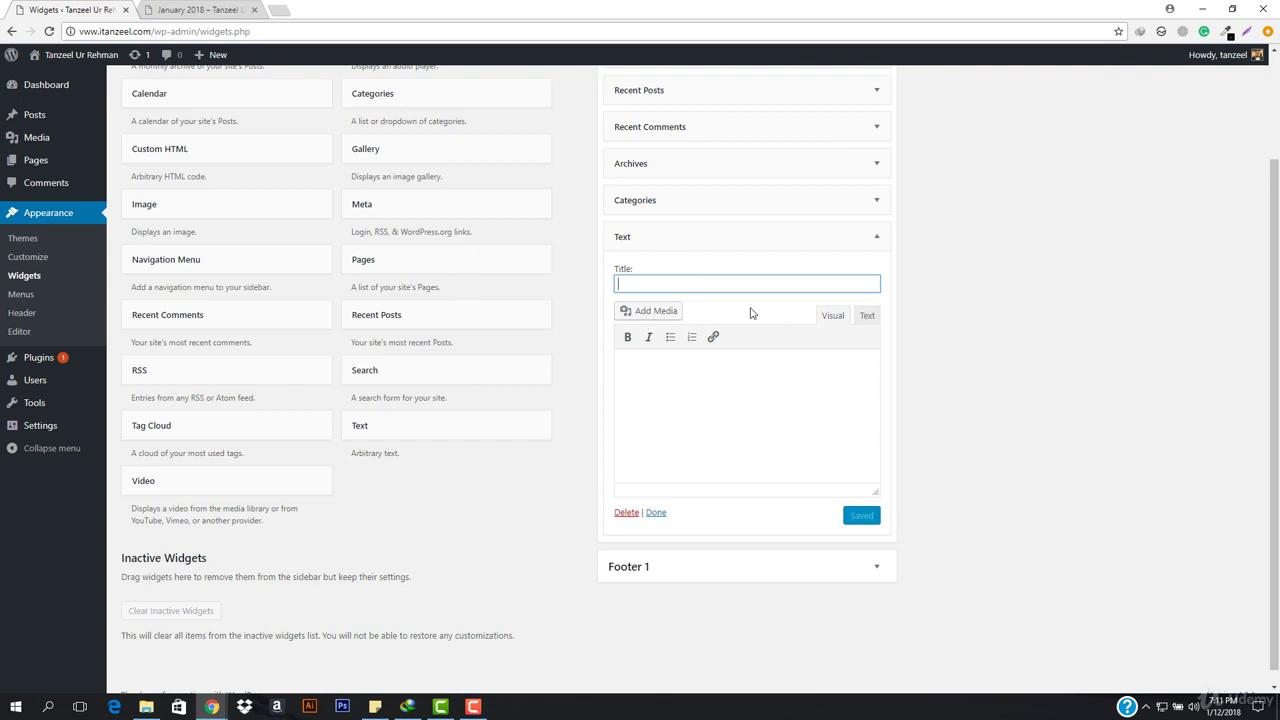
text(Welcome To Our Blog)
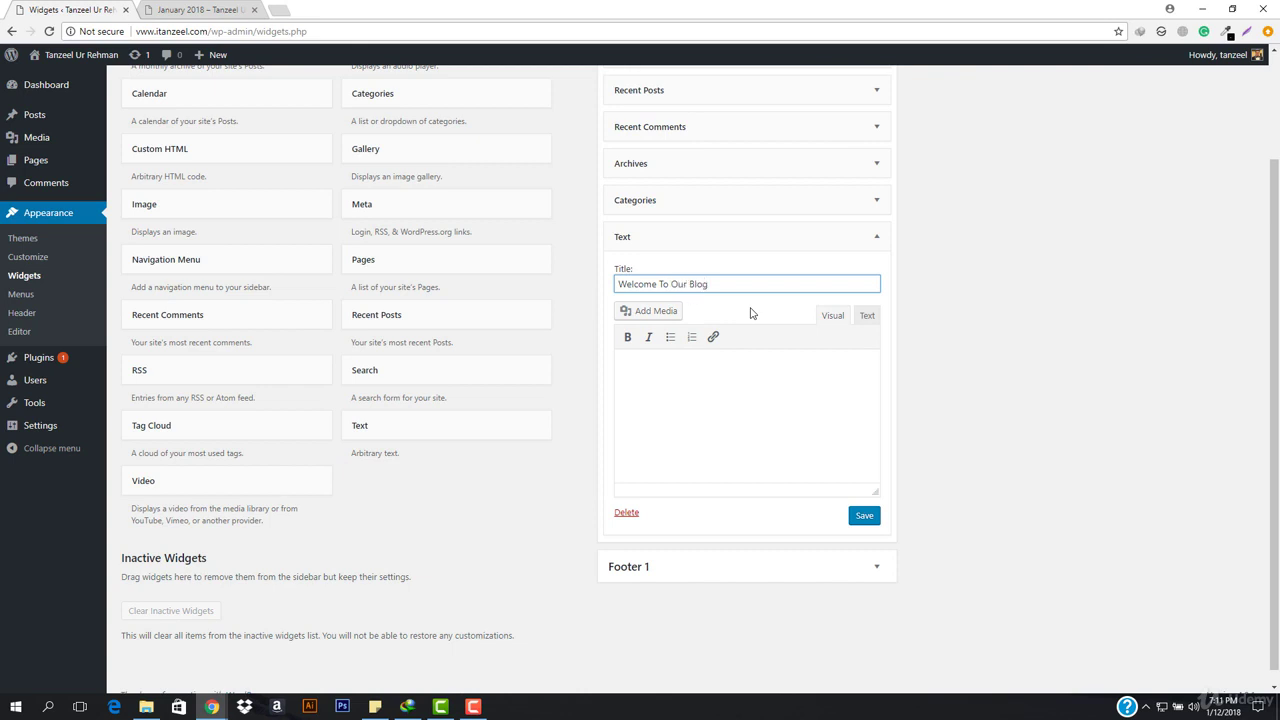
Step: Enter "We Welcome you!" in bold as the Text widget's content and save the widget
click(755, 404)
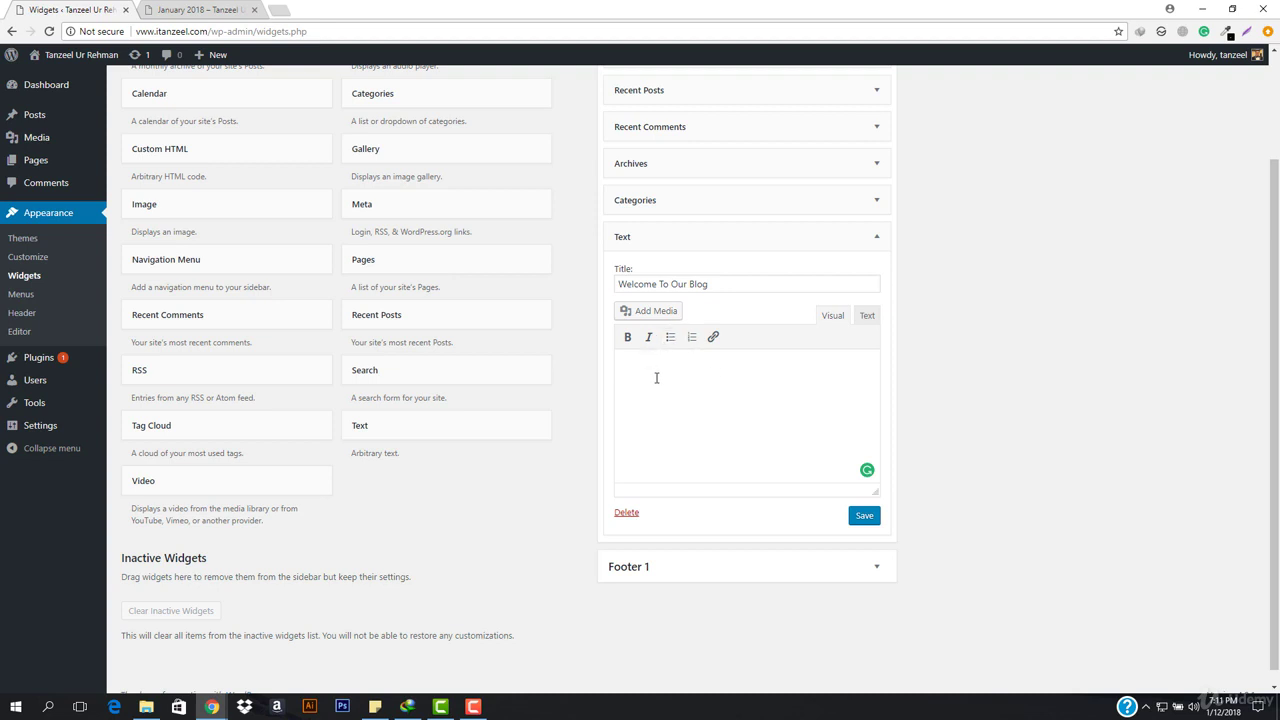
click(627, 338)
click(652, 368)
key(ctrl+b)
text(G)
click(871, 516)
Step: Reload the live January 2018 archive and check its sidebar for the Text widget's title and message below Categories
click(232, 9)
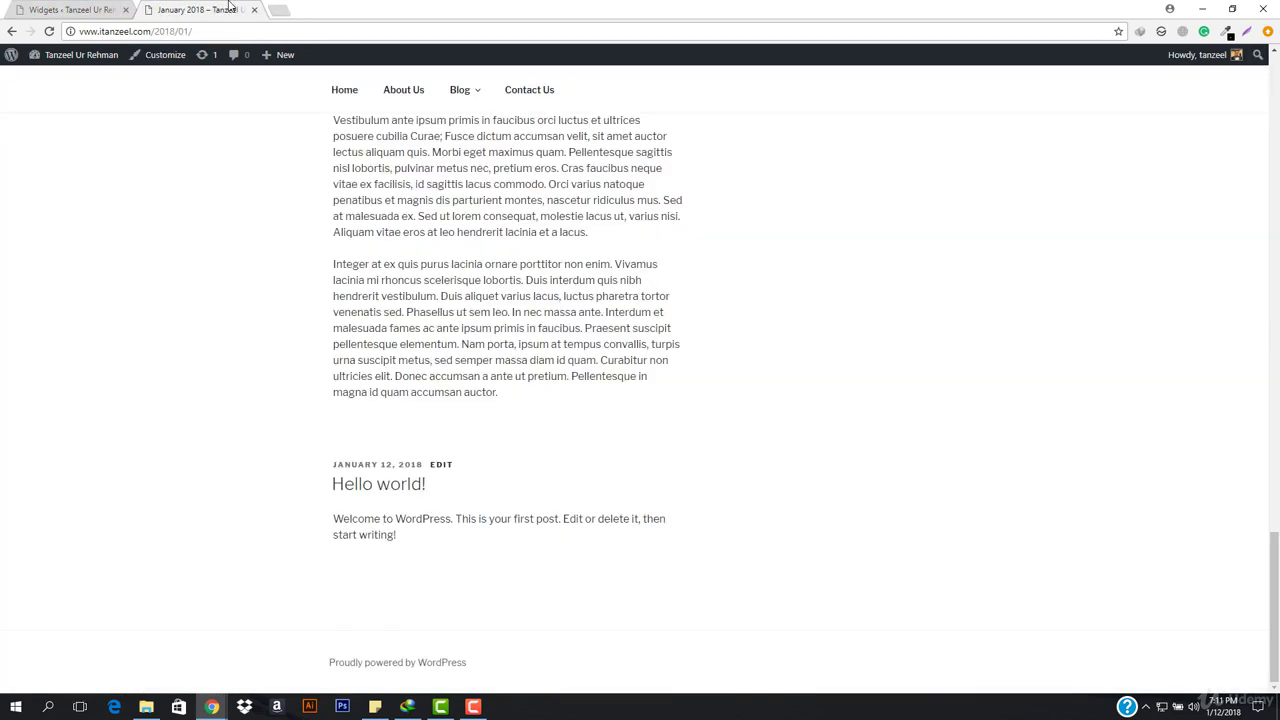
click(252, 28)
scroll(320, 285, up, 20)
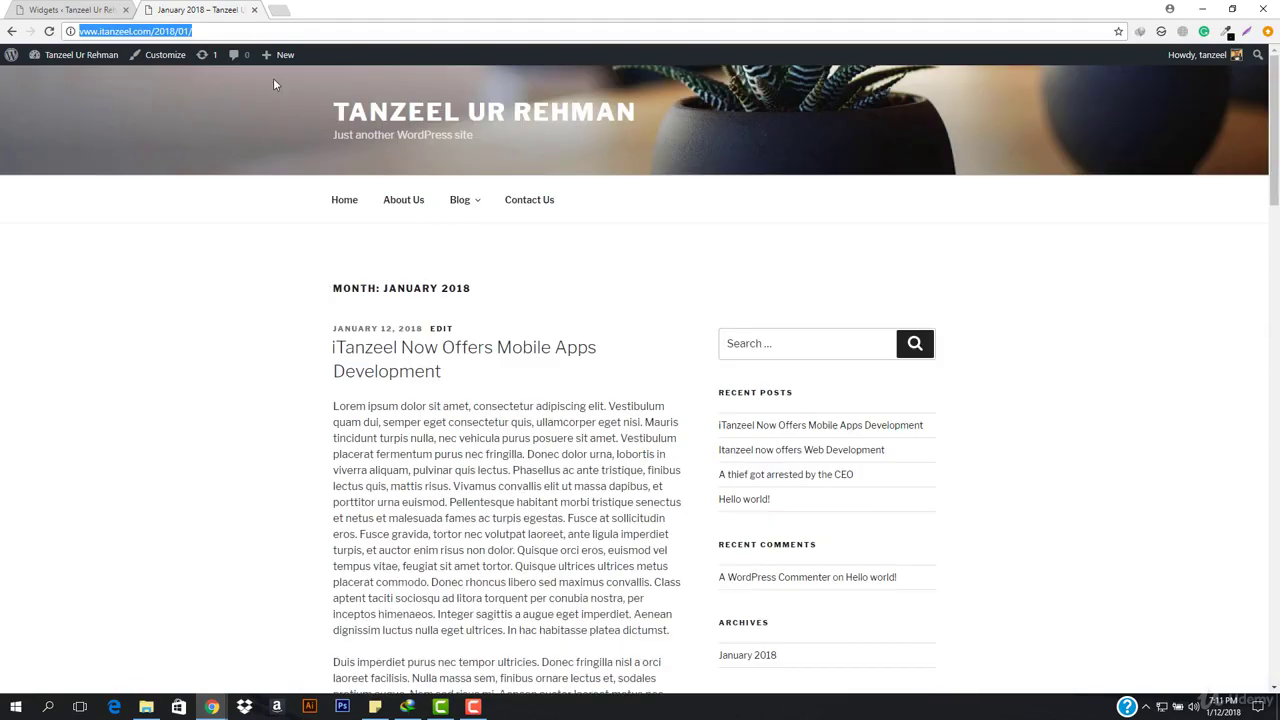
key(Return)
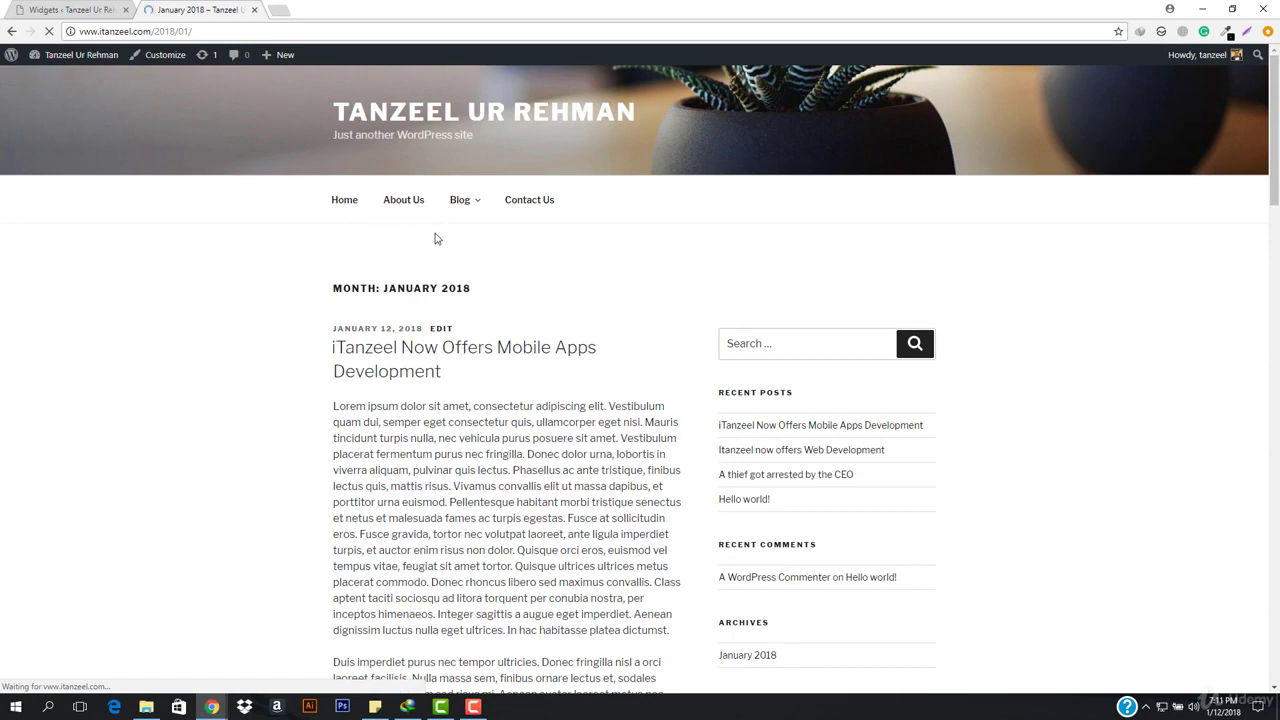
scroll(680, 330, down, 3)
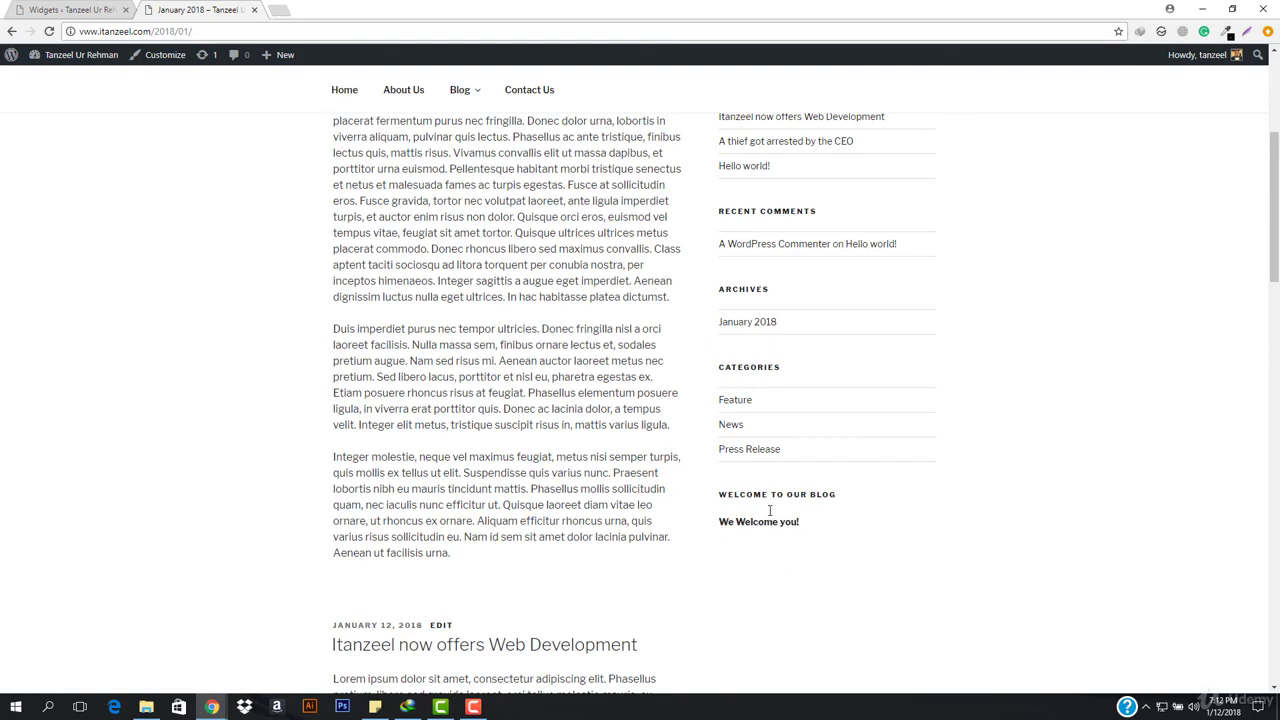
Step: Clear the Text widget's title on the Widgets page and save the widget
right_click(3, 8)
click(65, 9)
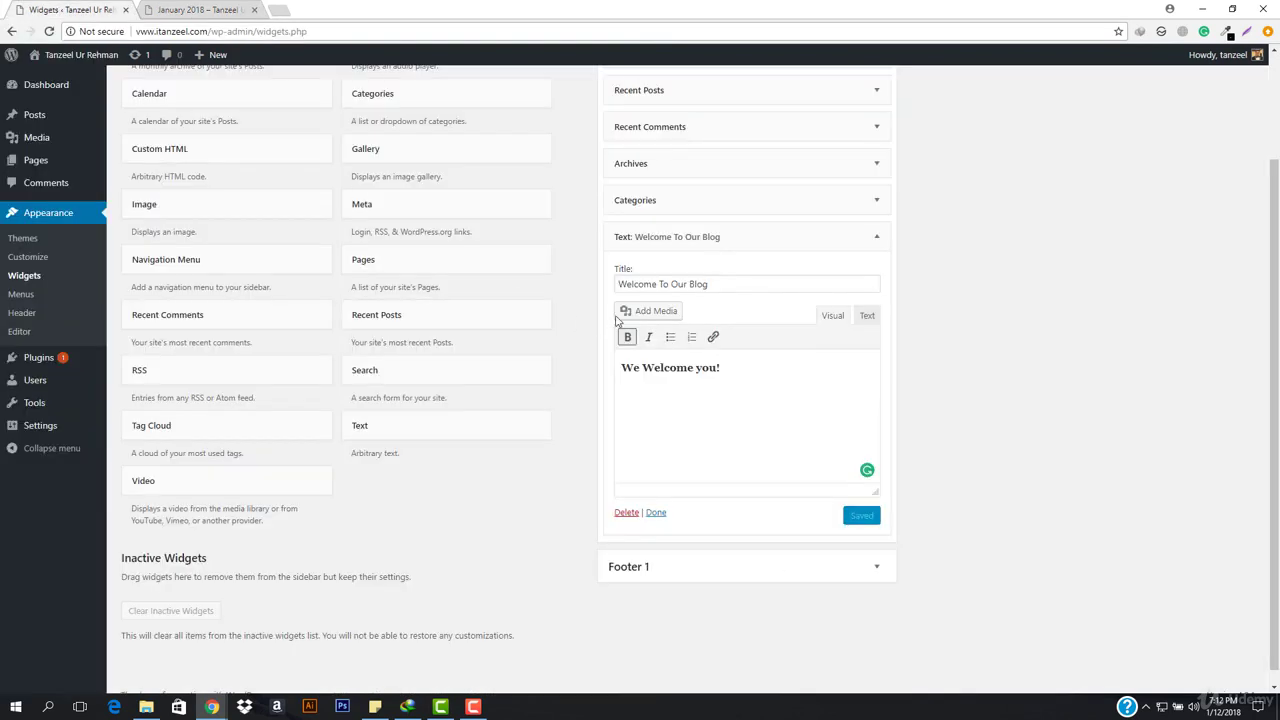
triple_click(731, 284)
key(BackSpace)
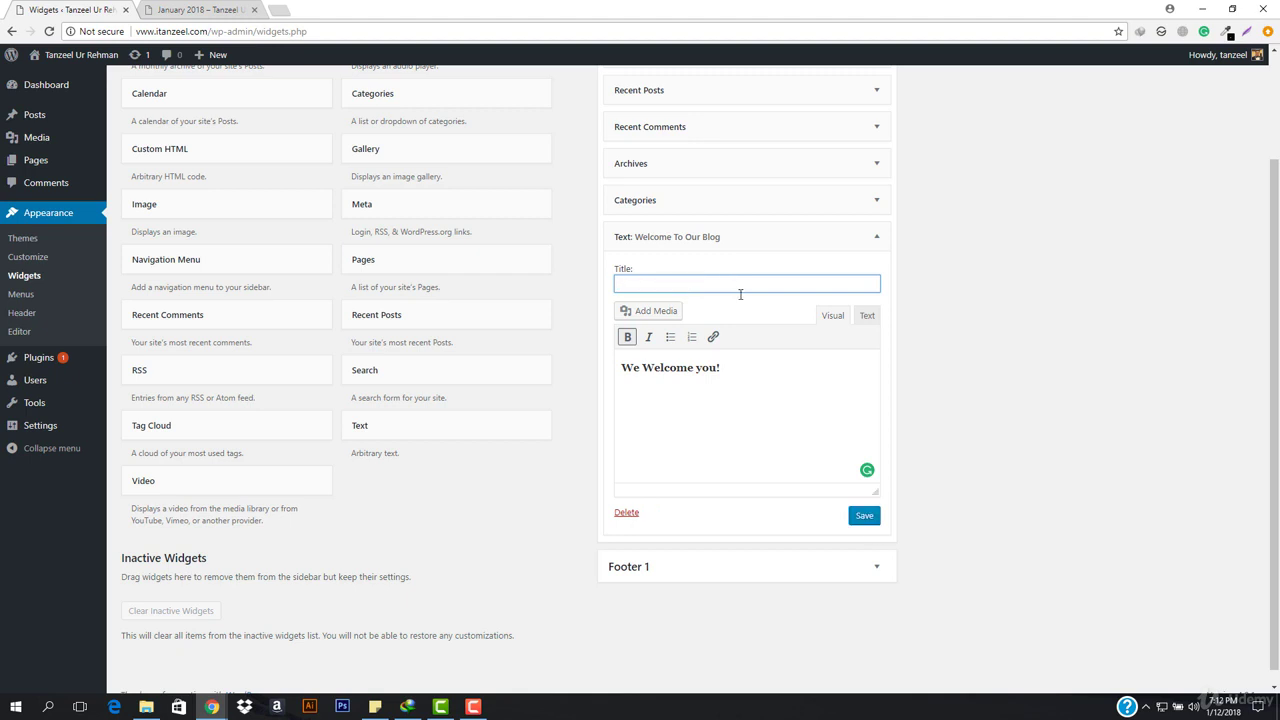
click(863, 515)
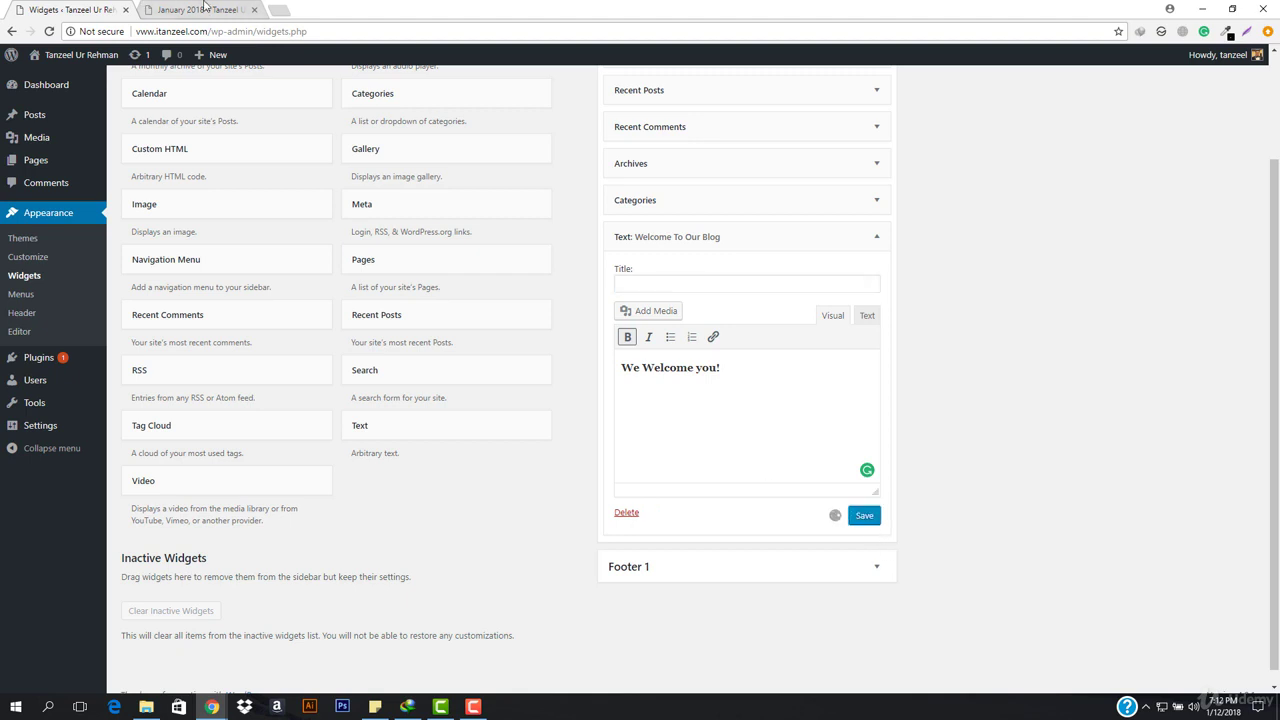
Step: Reload the live January 2018 archive and check how the untitled welcome text is displayed in the sidebar
click(190, 10)
click(220, 29)
key(Return)
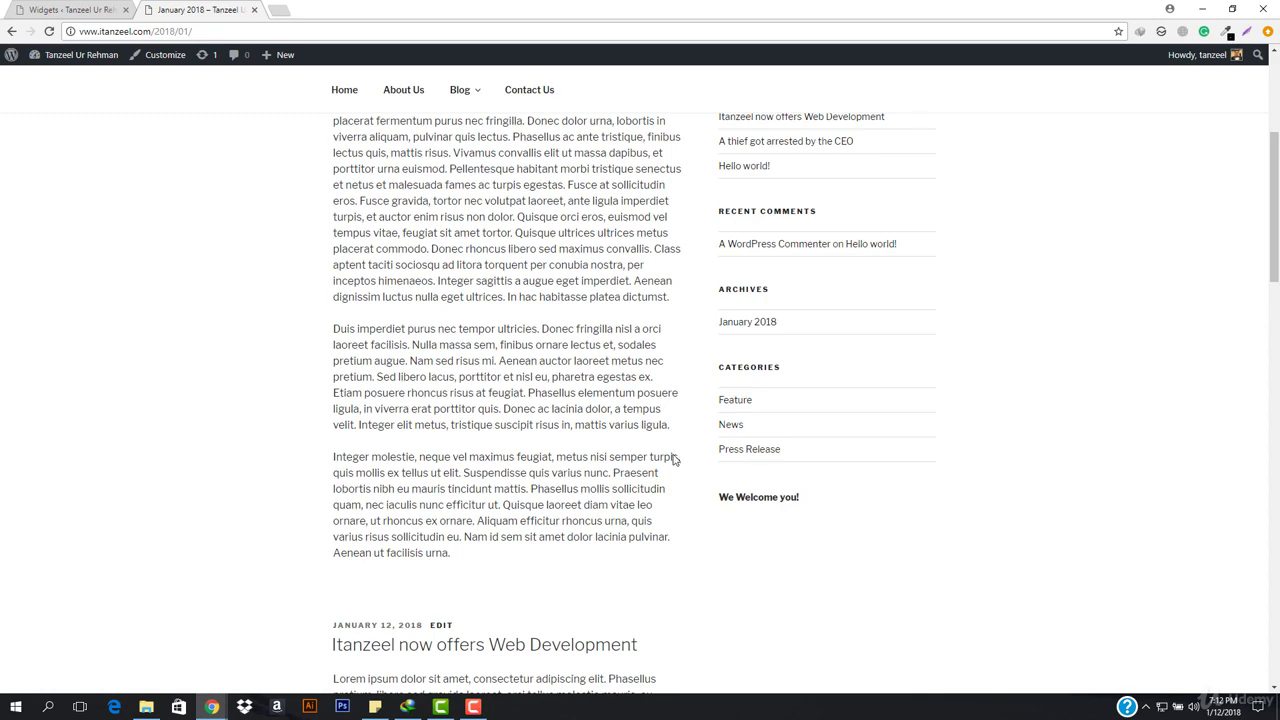
Step: Collapse the Text widget and move it to the top of the Blog Sidebar, above Search
click(86, 8)
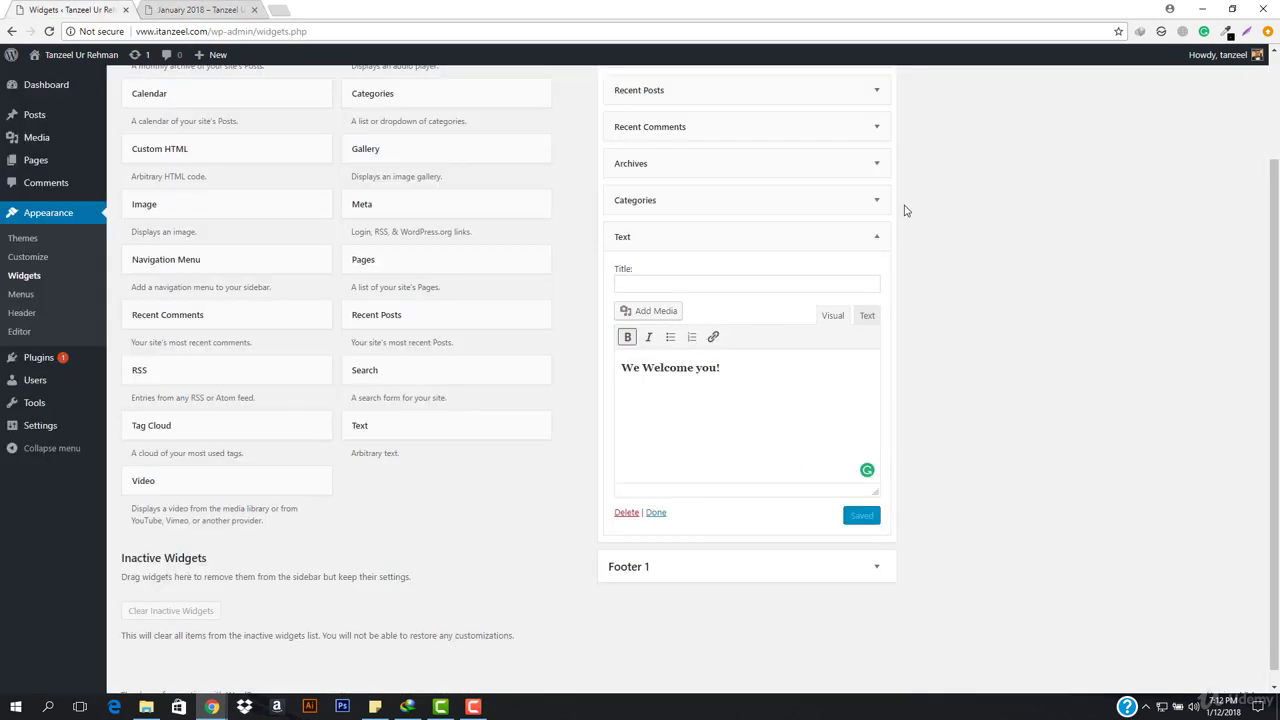
click(876, 238)
drag(763, 237, 726, 189)
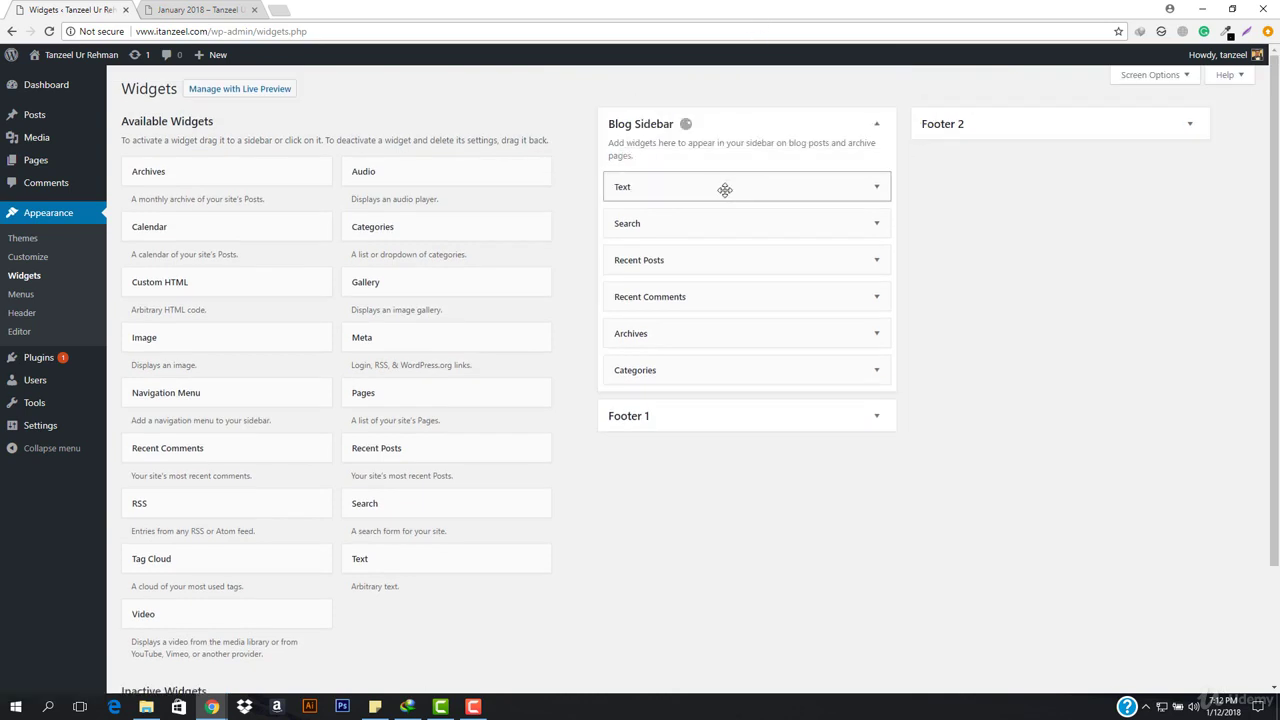
Step: Extend the Text widget's content to "We Welcome you to our BLOG!" and save the widget
click(726, 189)
click(733, 326)
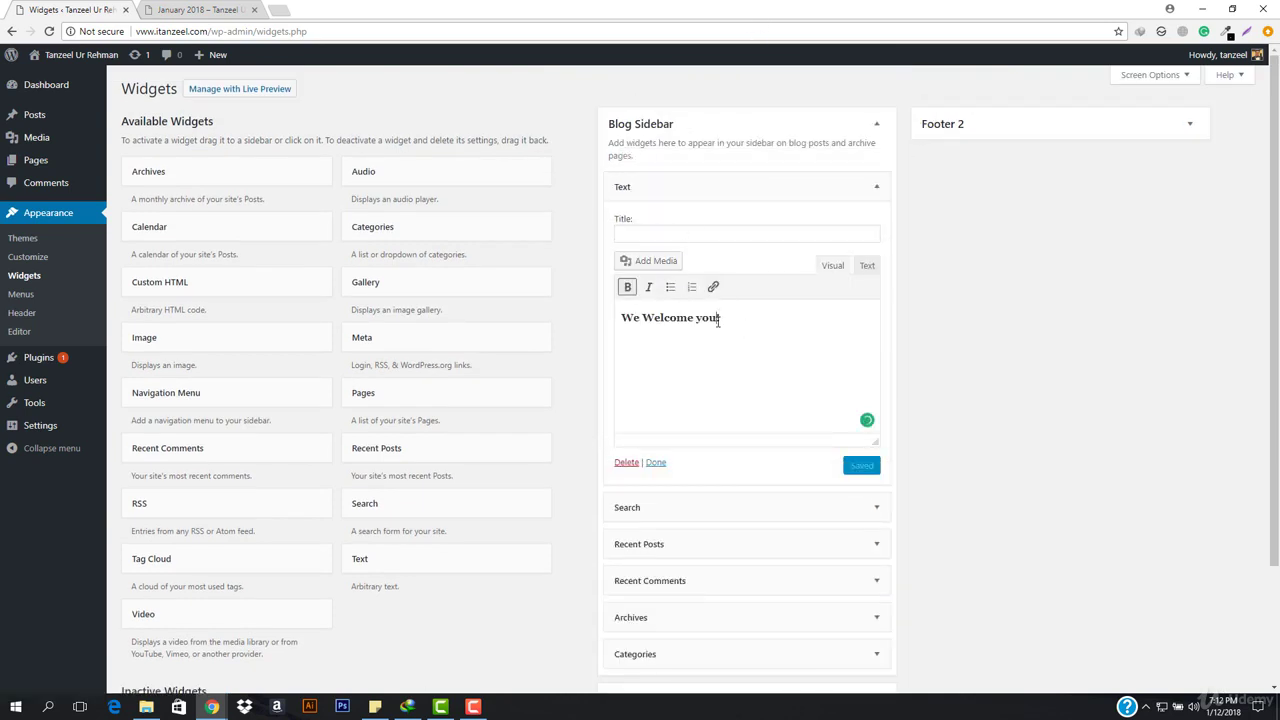
text(to our BLOG!)
click(864, 465)
Step: Reload the live January 2018 archive and check its sidebar from the welcome text through search and the sections below
click(240, 12)
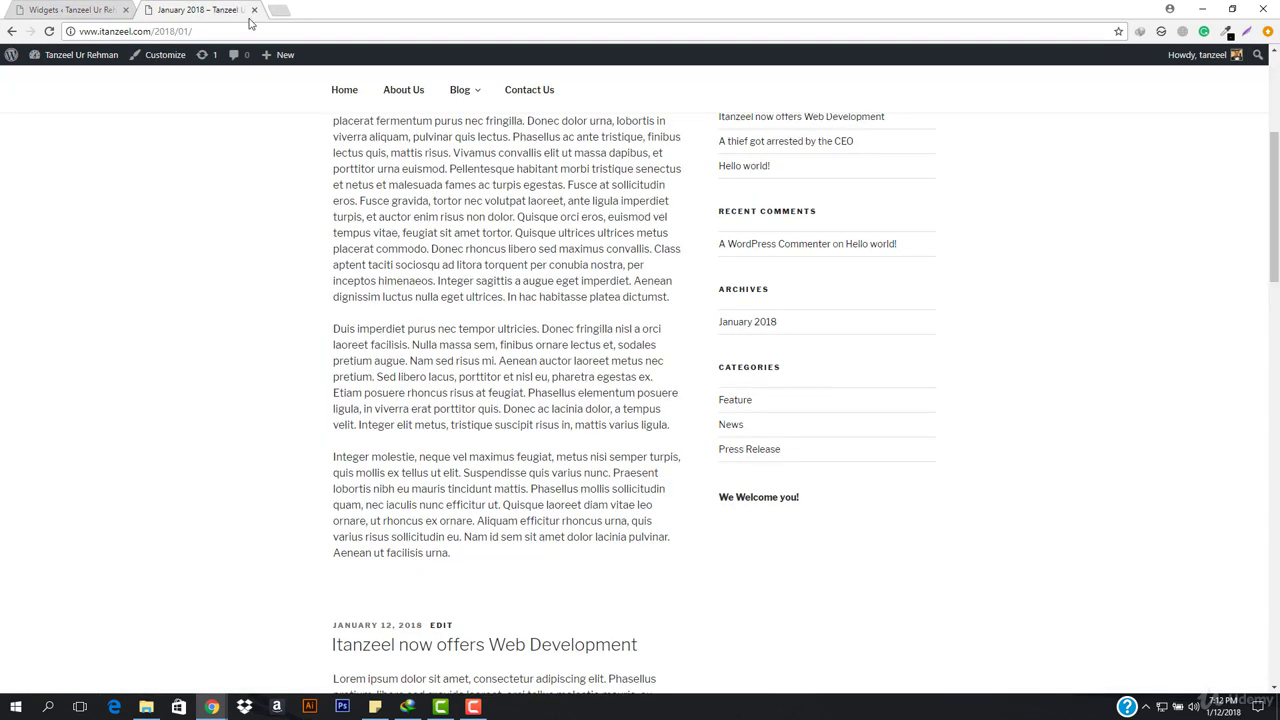
click(274, 30)
key(Return)
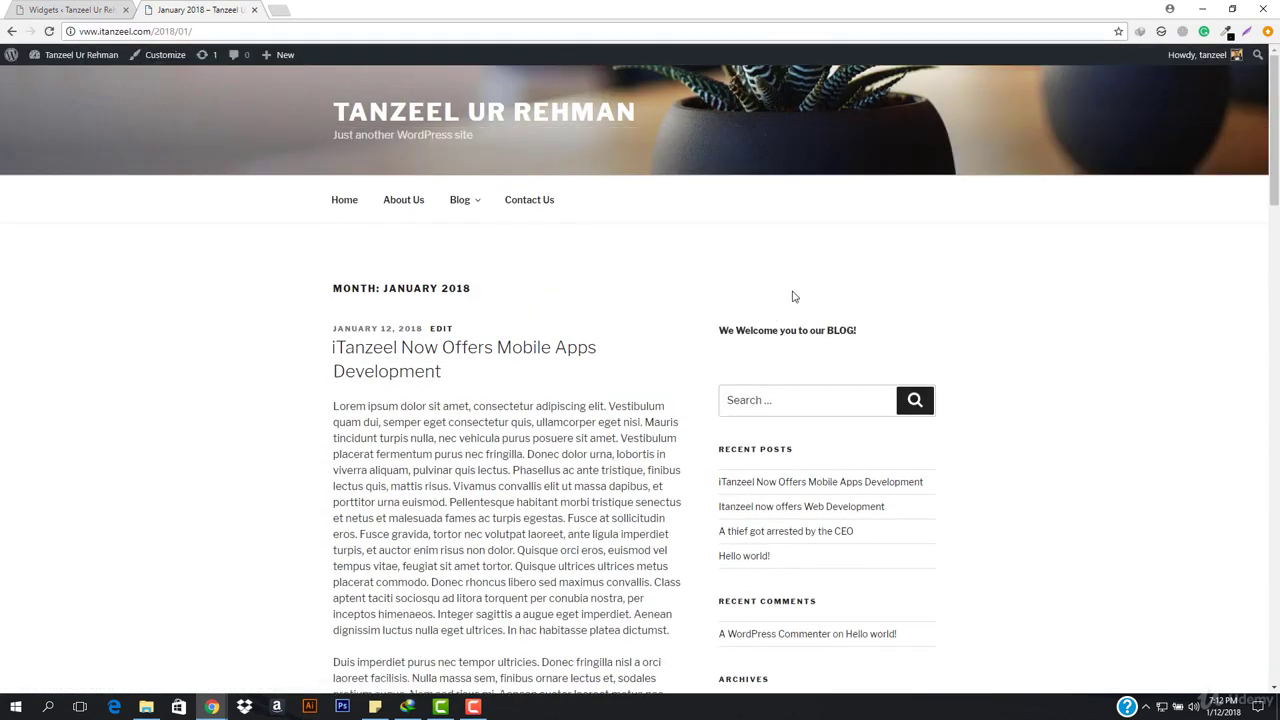
drag(722, 335, 855, 333)
click(820, 349)
click(762, 404)
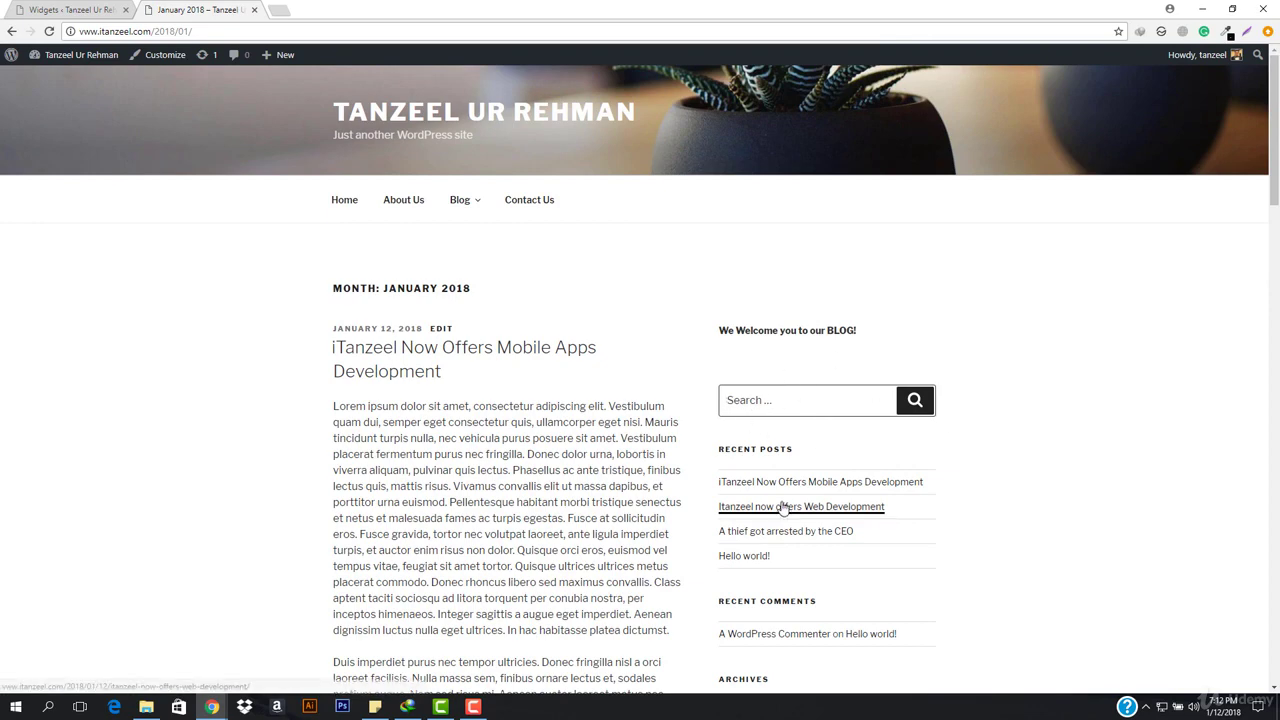
scroll(790, 507, down, 3)
Step: Collapse the Text widget and set the Recent Posts widget to show 2 posts, saving the change
click(114, 6)
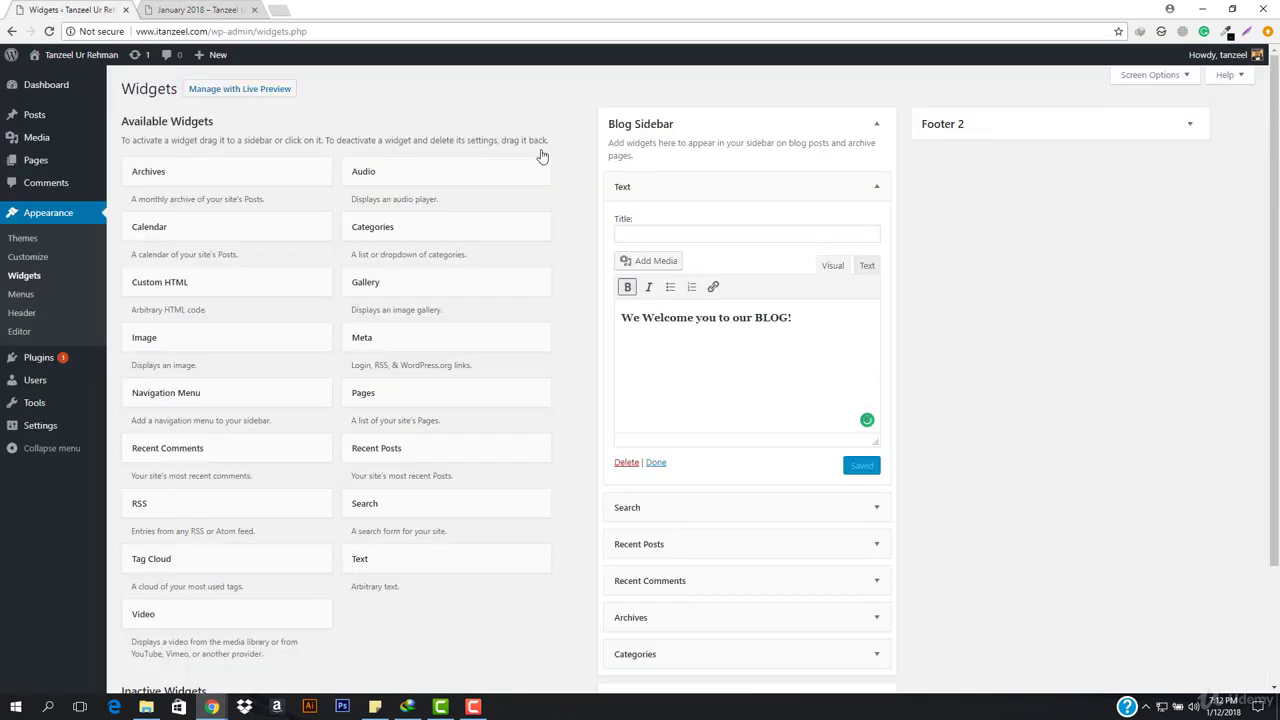
click(871, 187)
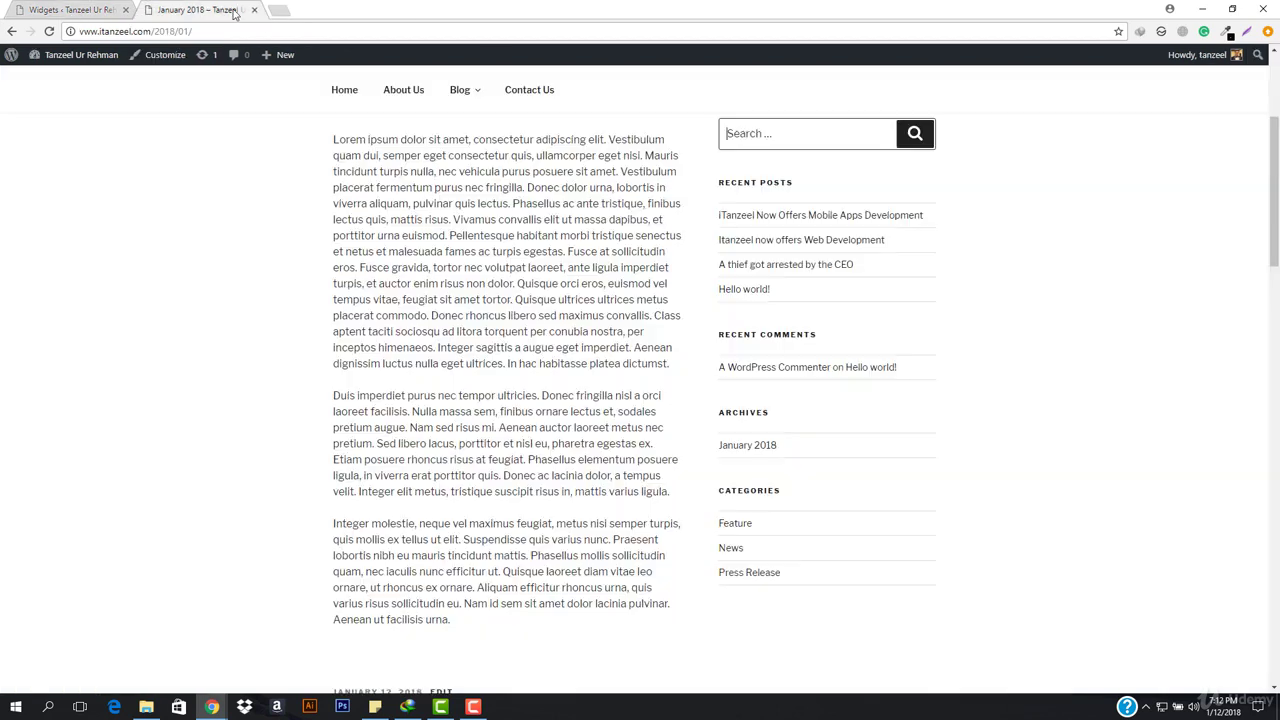
click(207, 9)
click(122, 8)
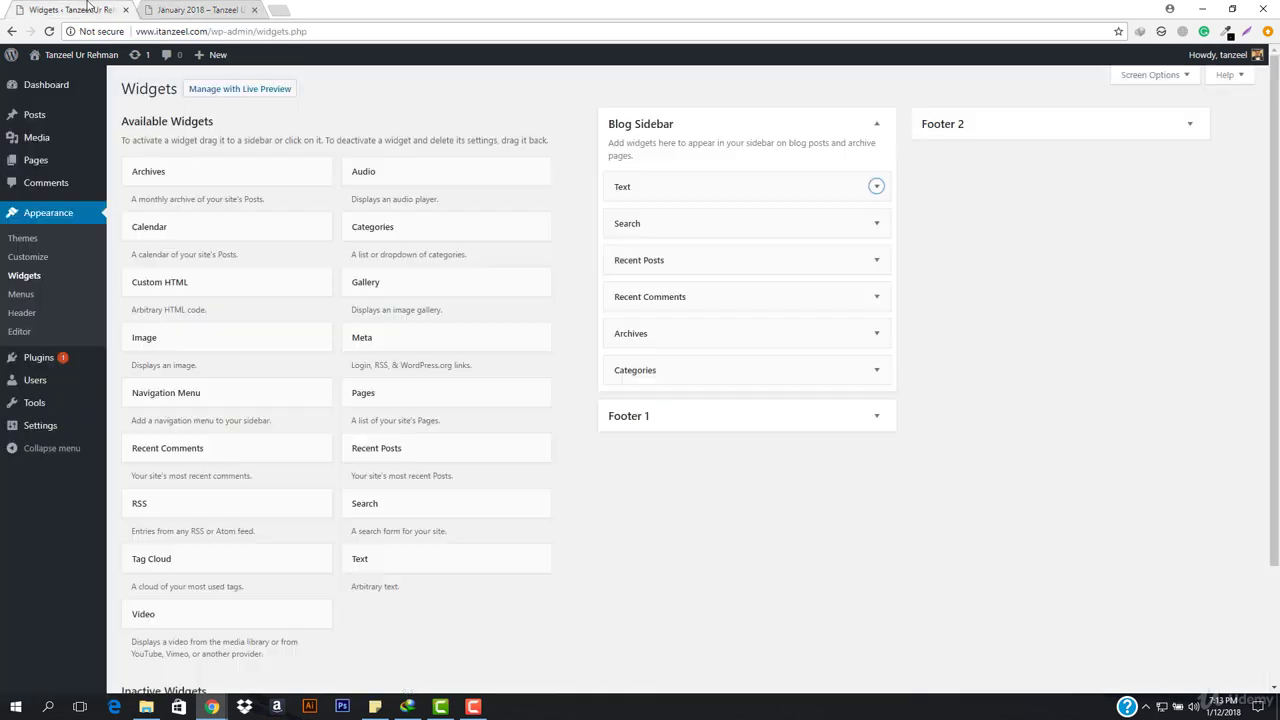
click(873, 261)
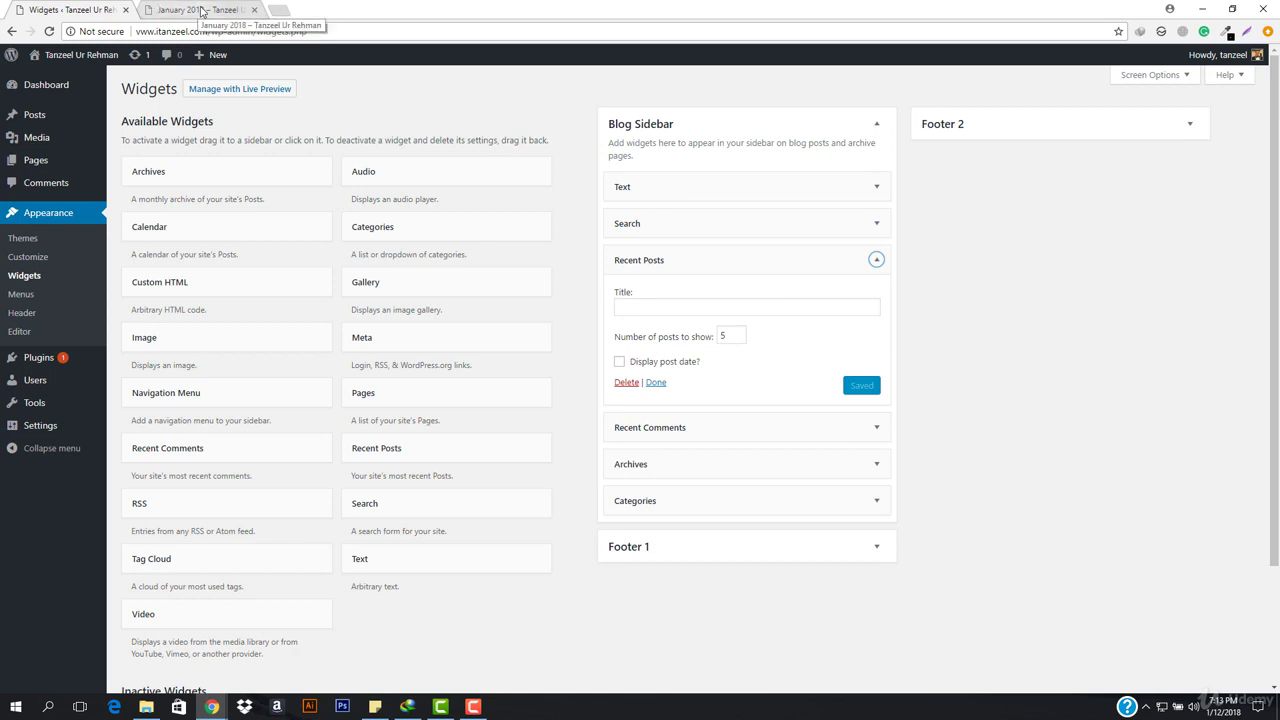
click(727, 340)
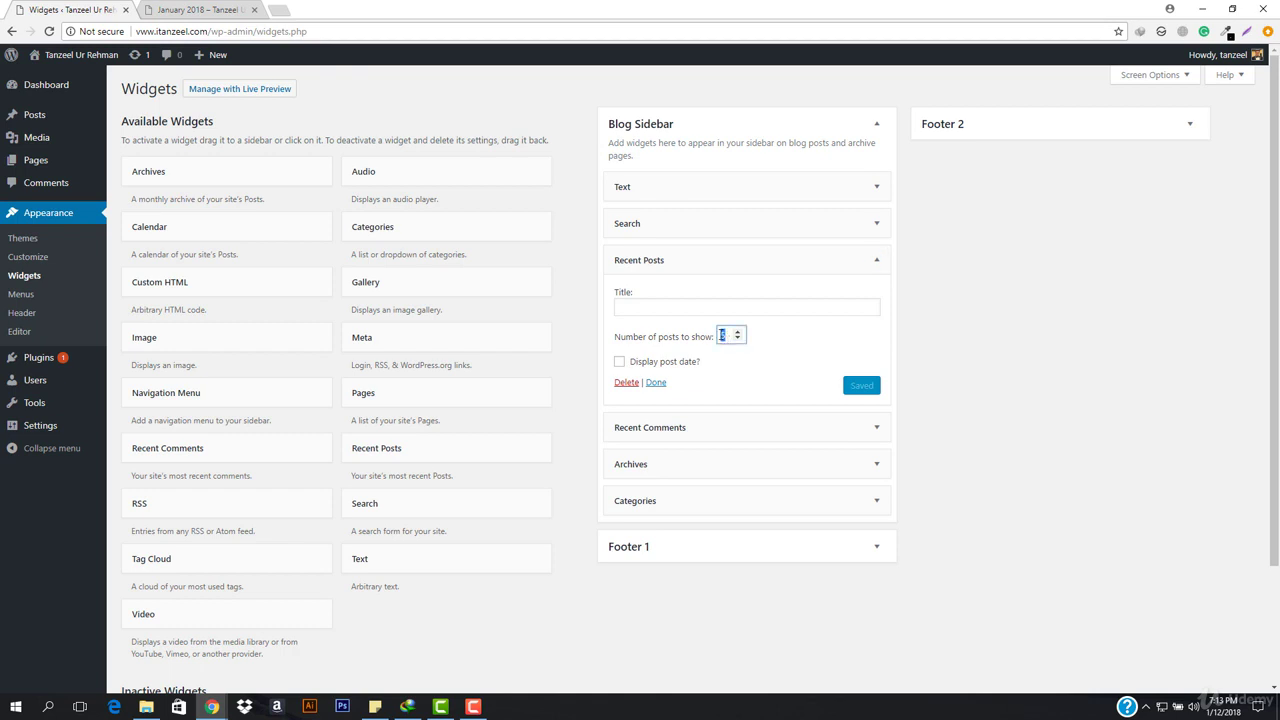
text(3)
click(869, 390)
Step: Reload the live January 2018 archive and check the number of entries listed under Recent Posts
key(ctrl+Tab)
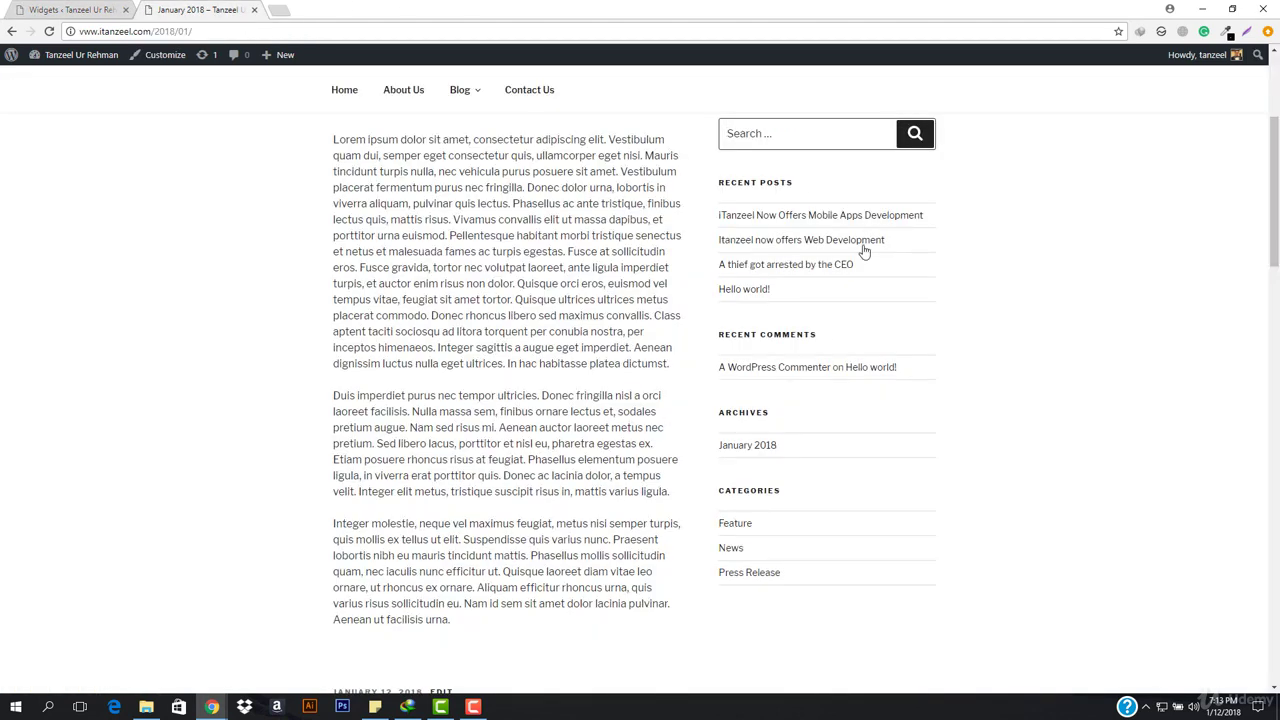
click(251, 31)
key(Return)
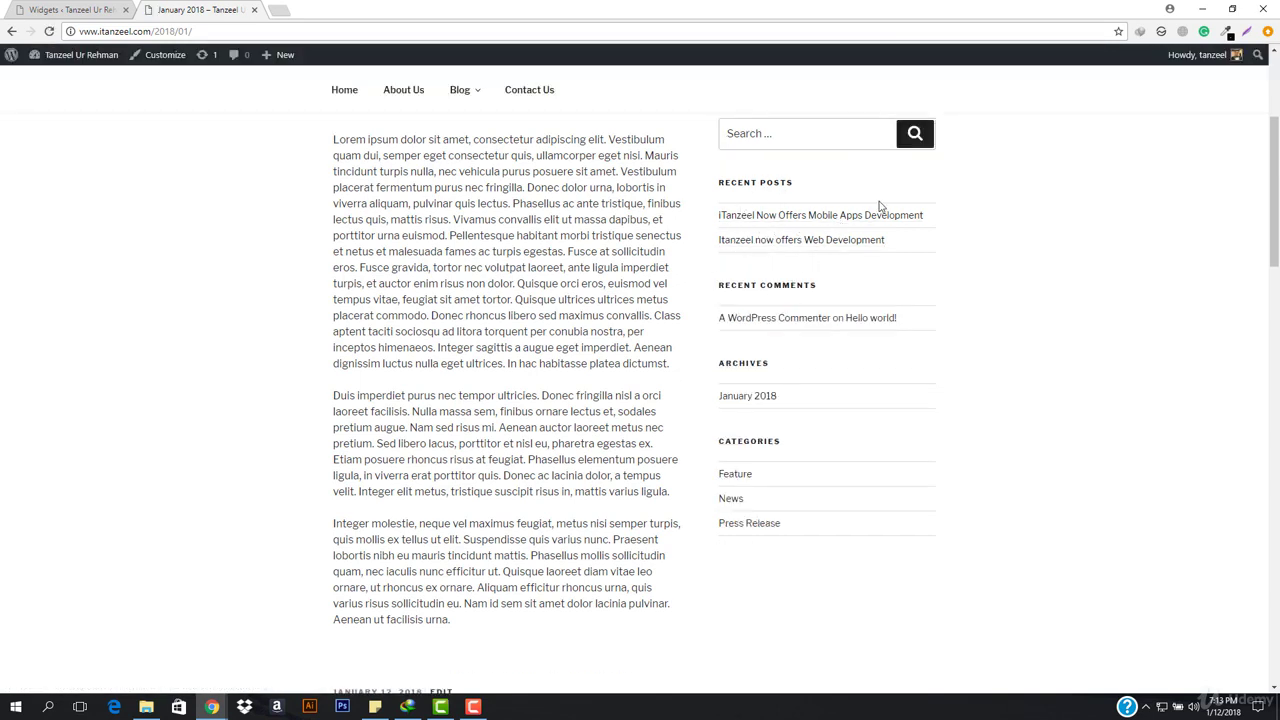
Step: Collapse the Recent Posts widget and delete the Recent Comments widget from the Blog Sidebar
click(46, 8)
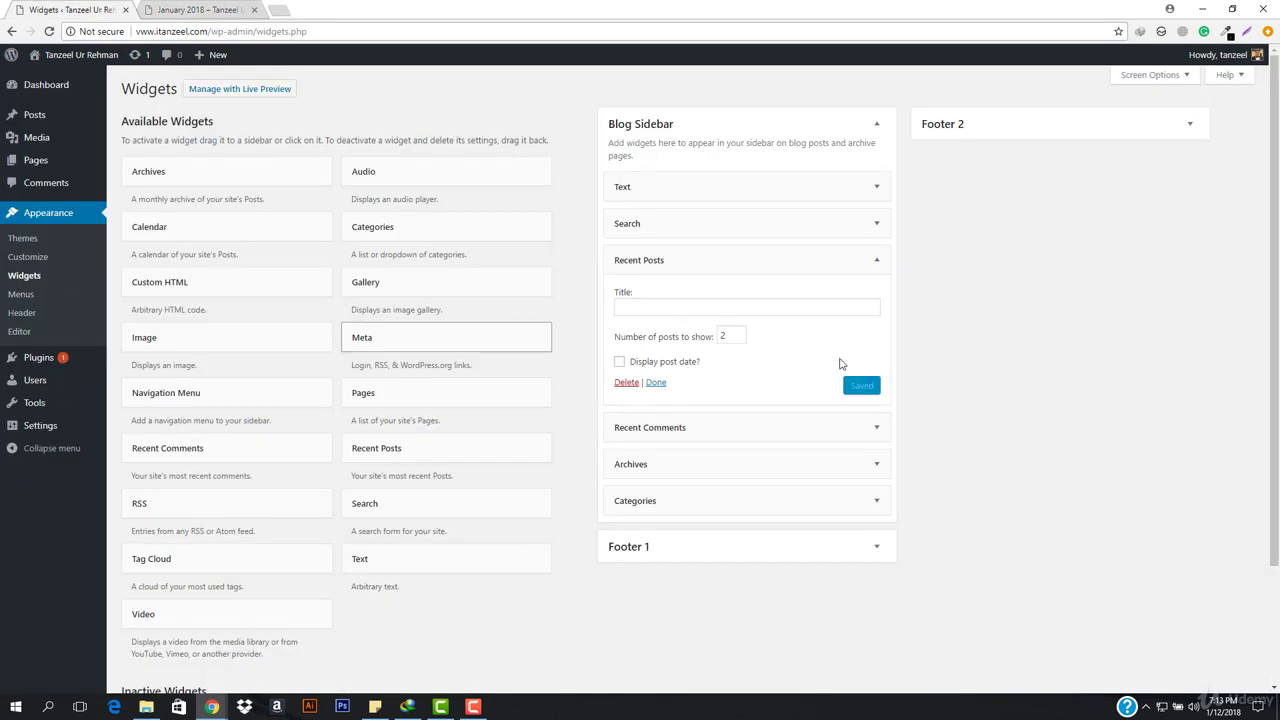
click(877, 262)
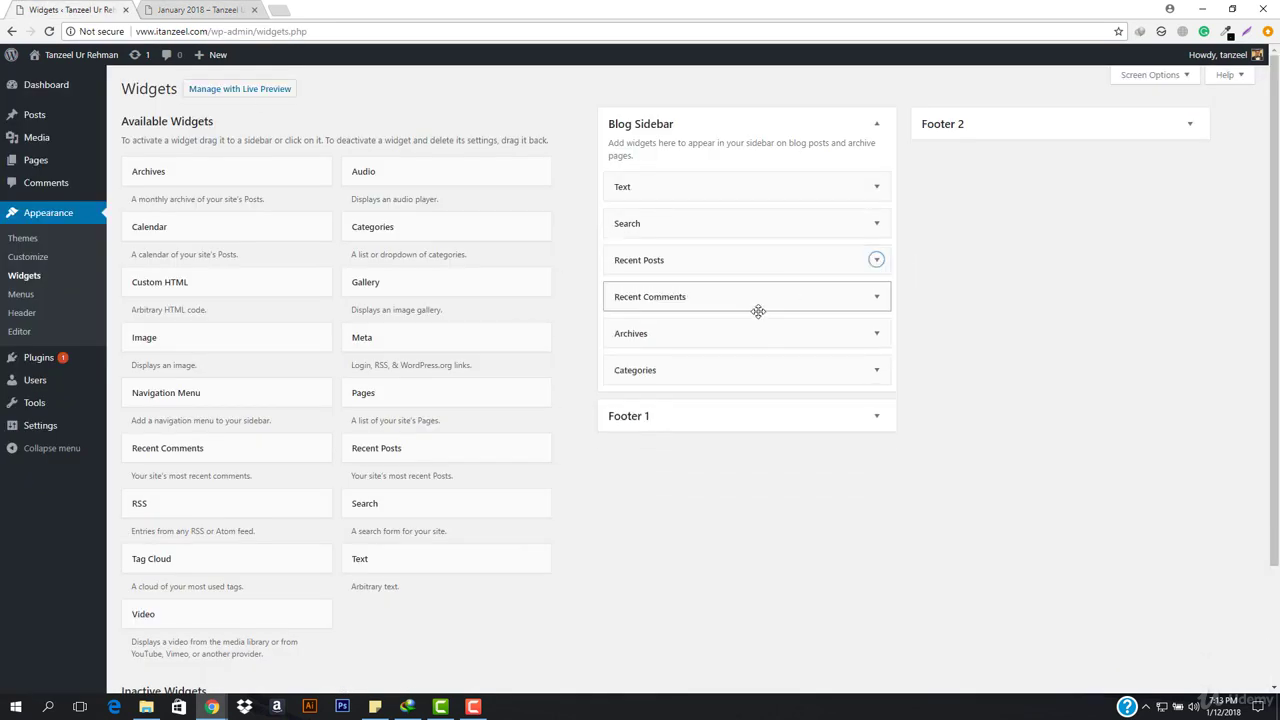
click(876, 296)
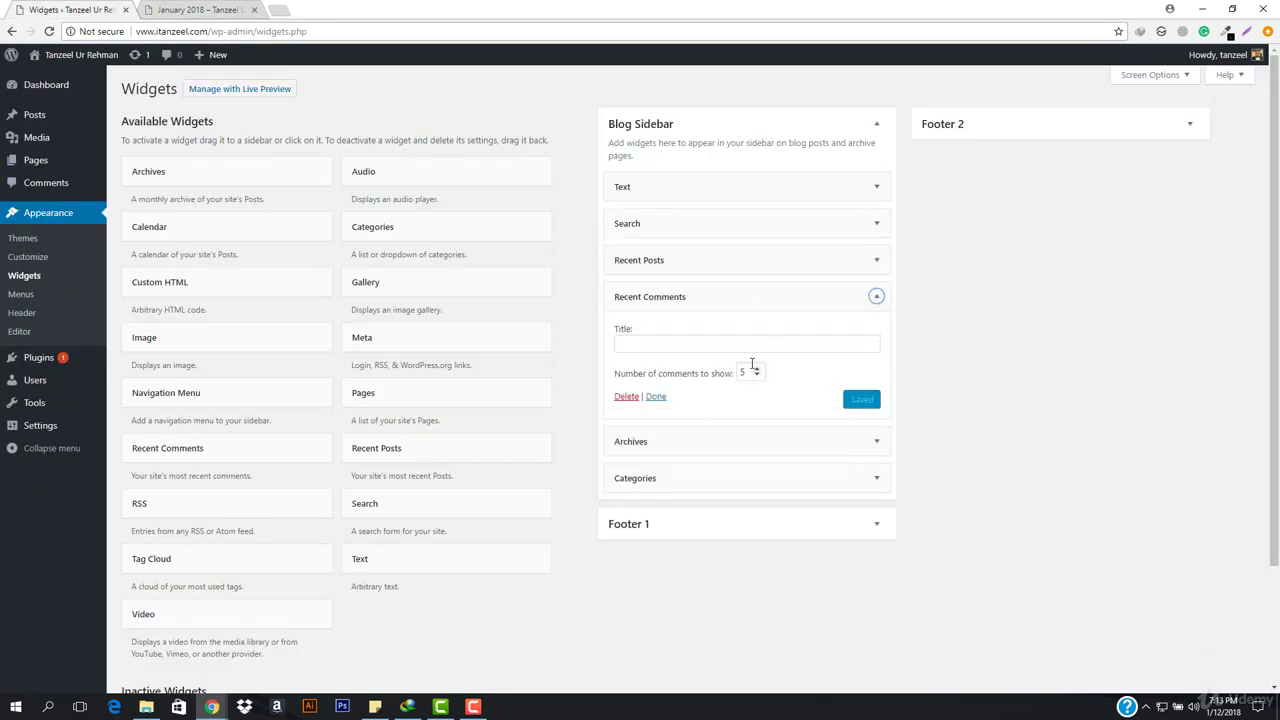
click(750, 375)
click(628, 397)
Step: Reload the live January 2018 archive and check that Recent Comments is gone from its sidebar
click(233, 9)
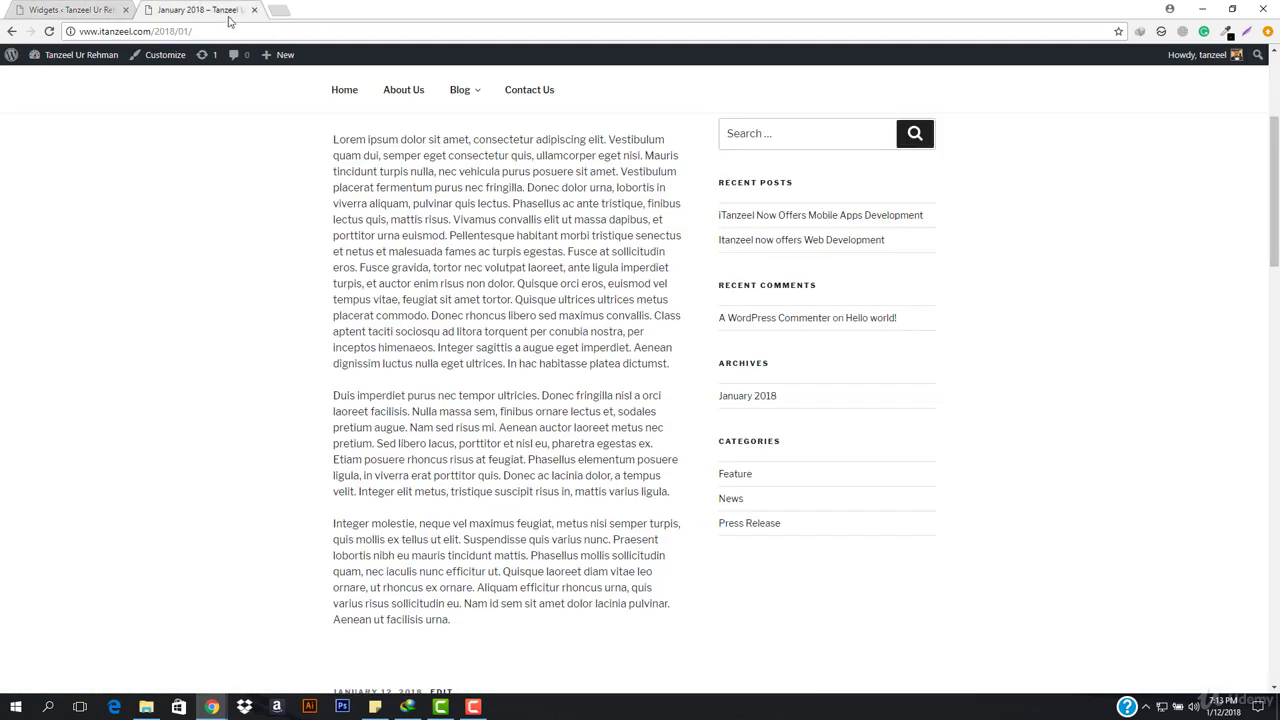
click(247, 28)
key(Return)
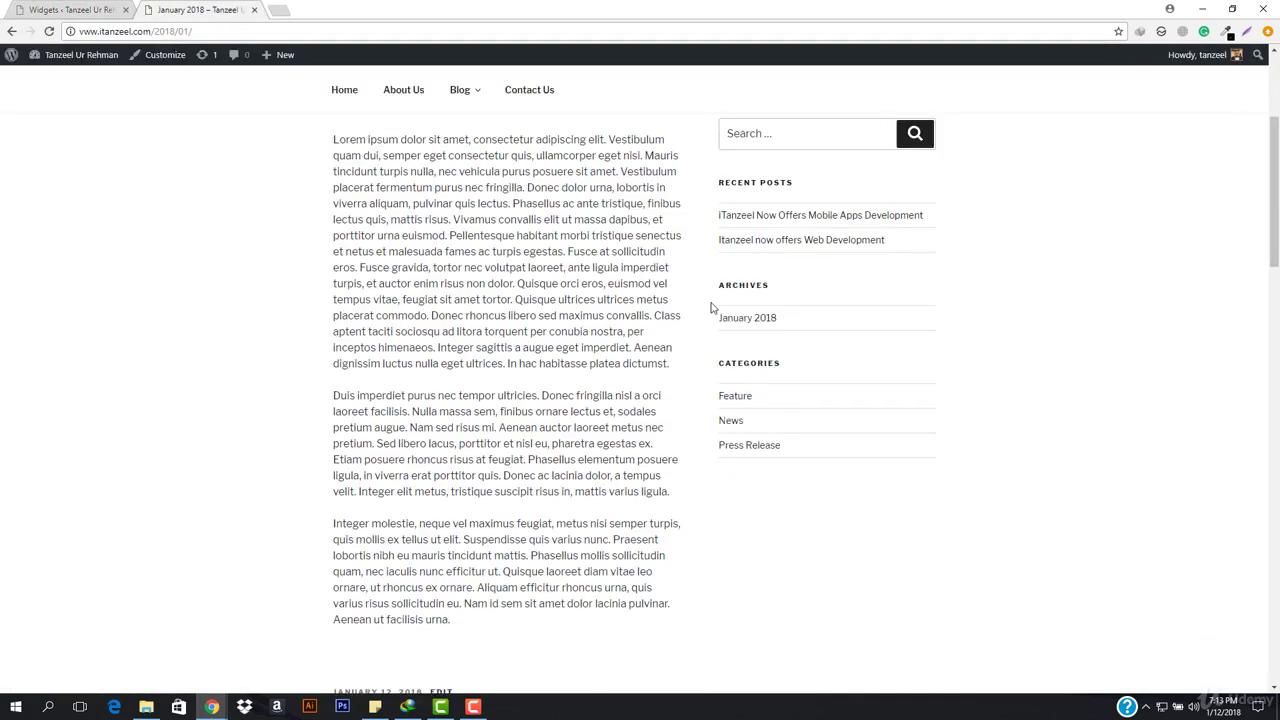
Step: Set the Categories widget in the Blog Sidebar to display as a dropdown and save it
scroll(331, 366, up, 3)
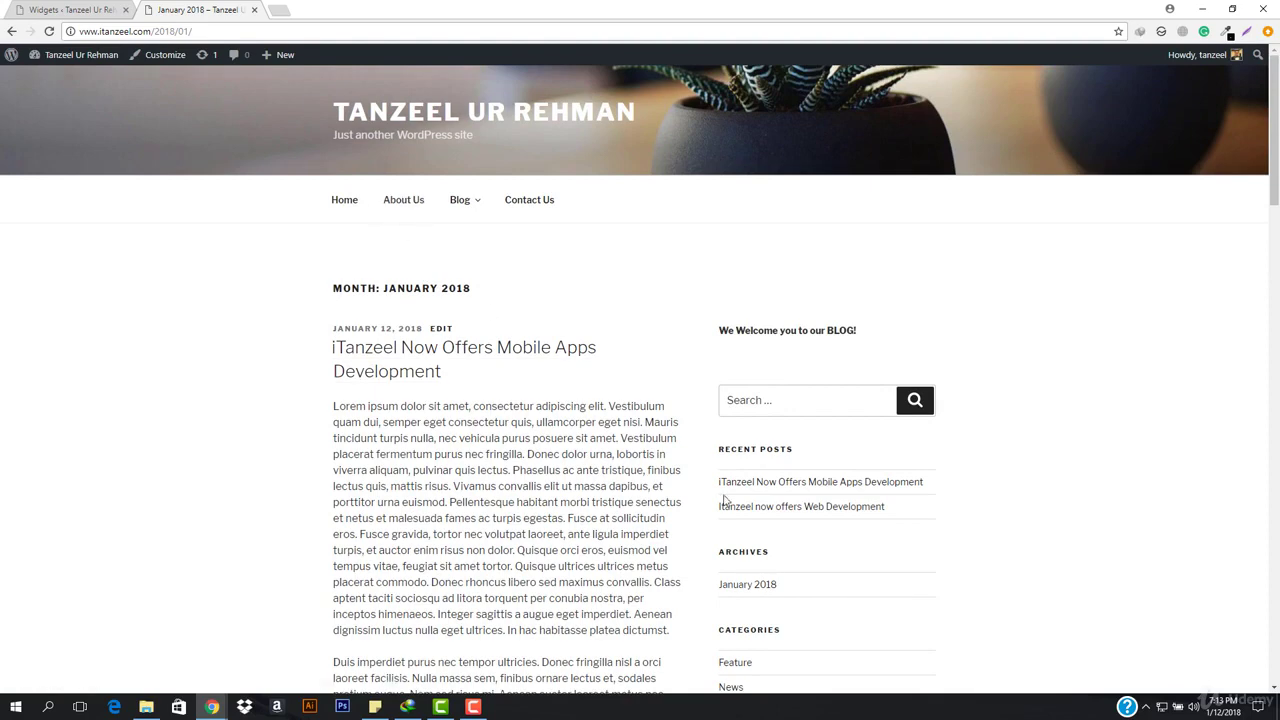
scroll(711, 563, down, 2)
click(93, 8)
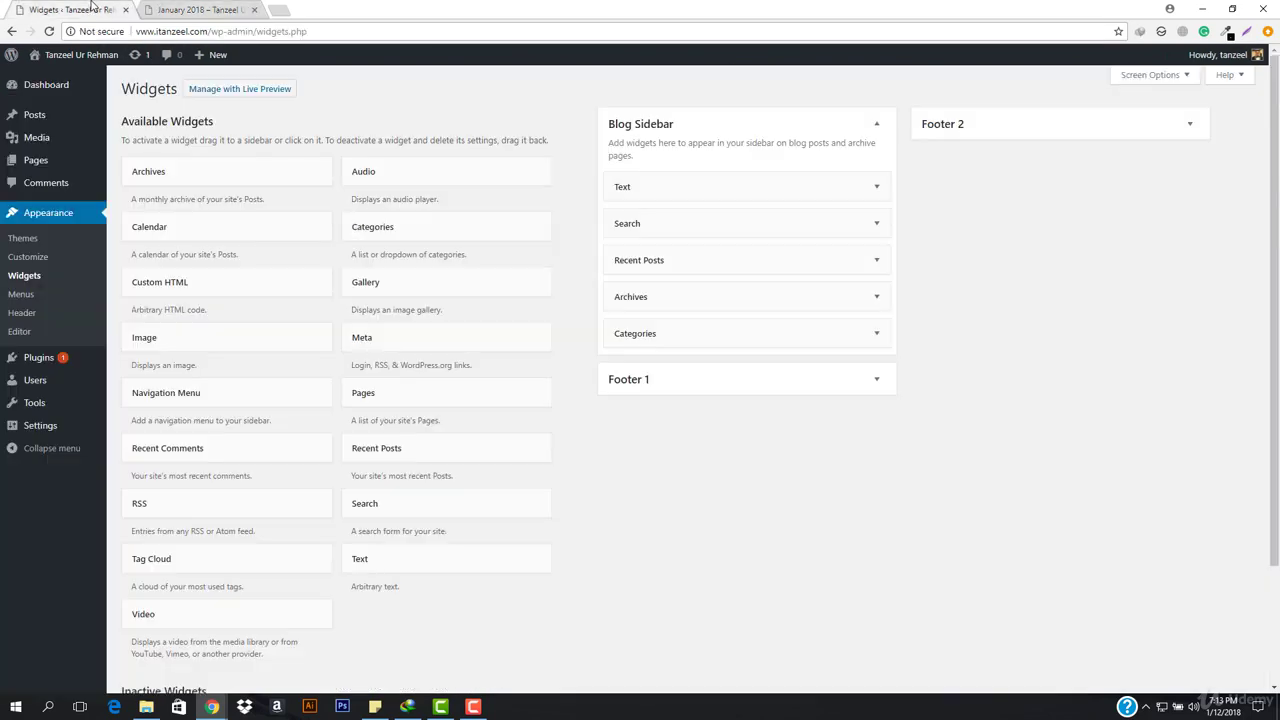
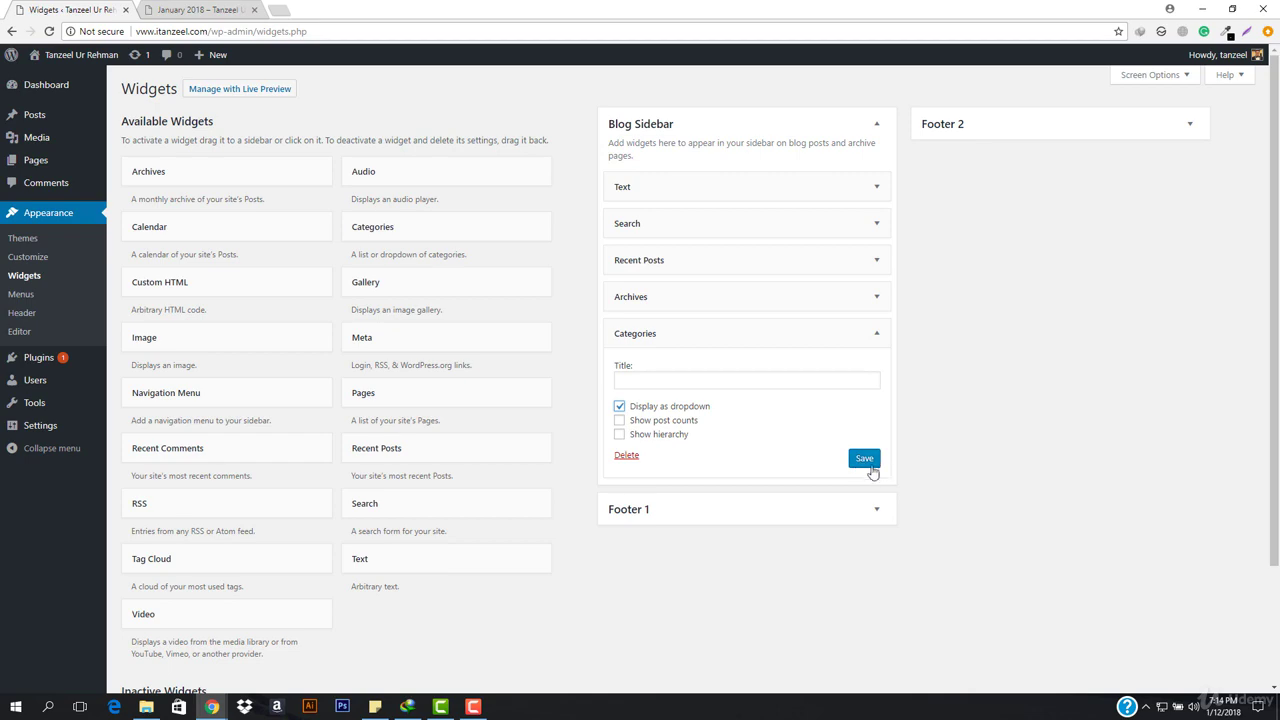
click(857, 462)
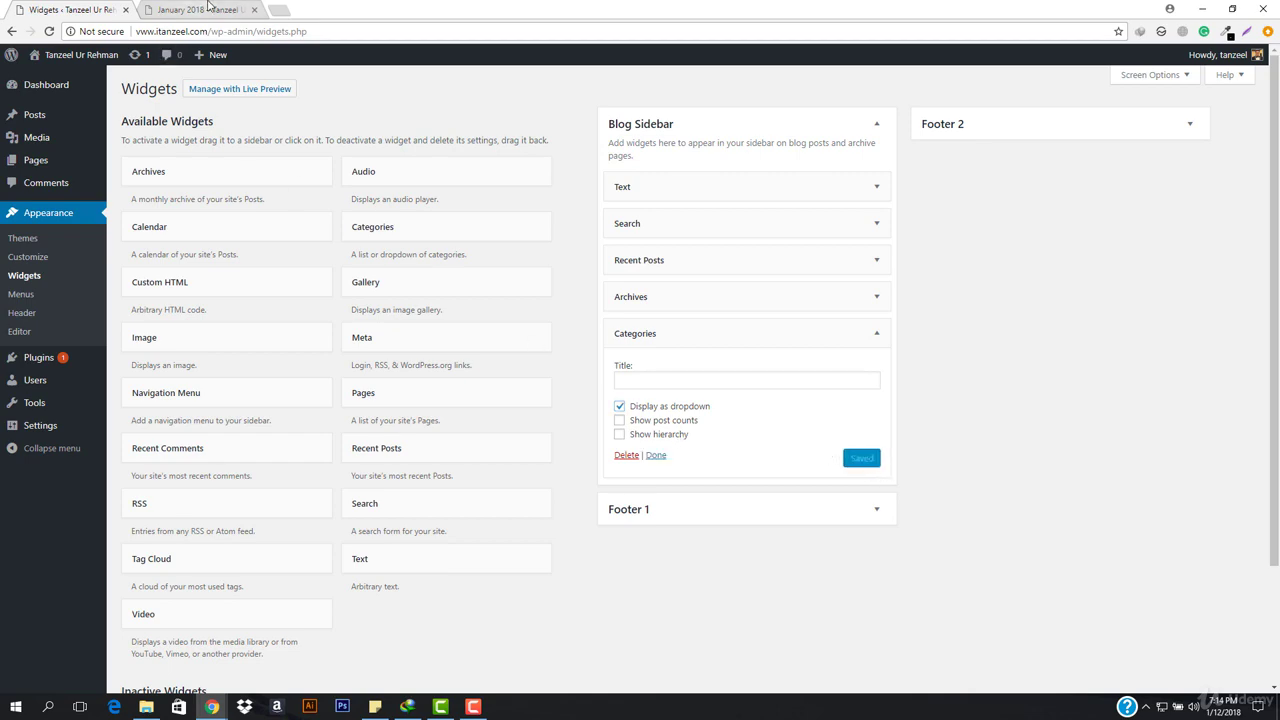
Step: Reload the live January 2018 archive, choose News from the Categories dropdown and look through that category page
click(228, 12)
click(248, 31)
key(Return)
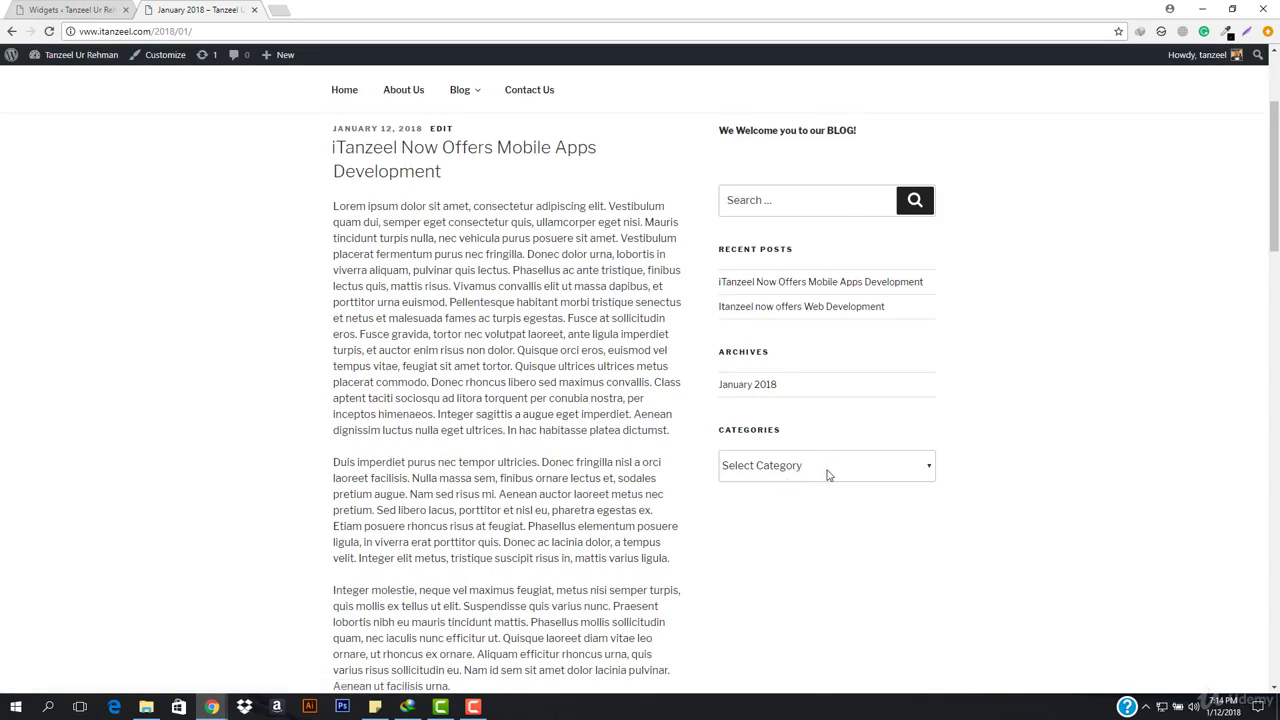
click(828, 474)
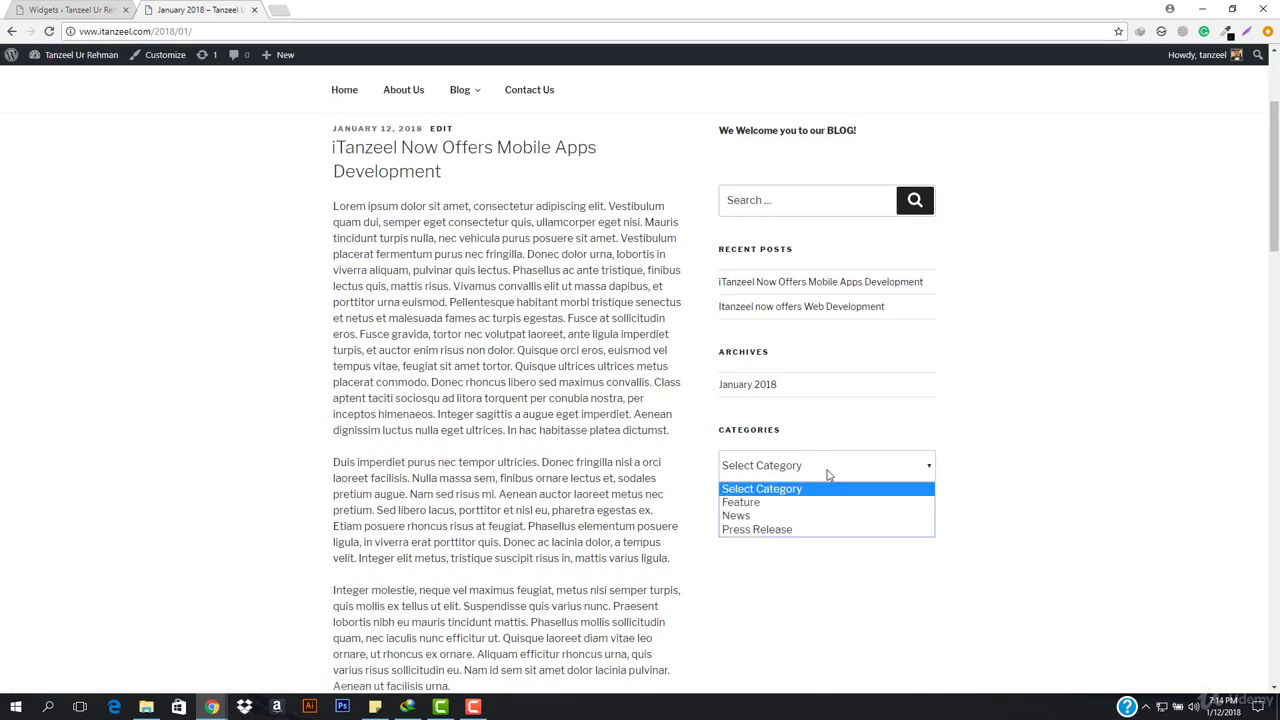
click(772, 516)
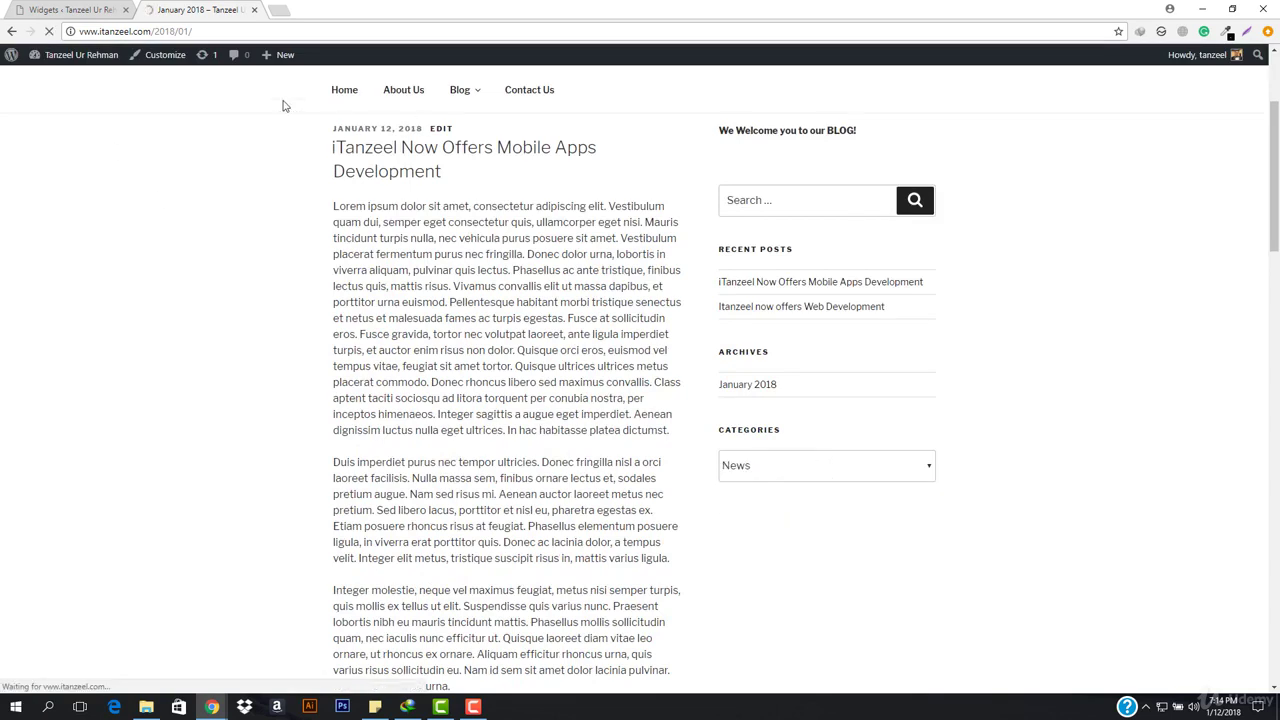
scroll(350, 400, down, 6)
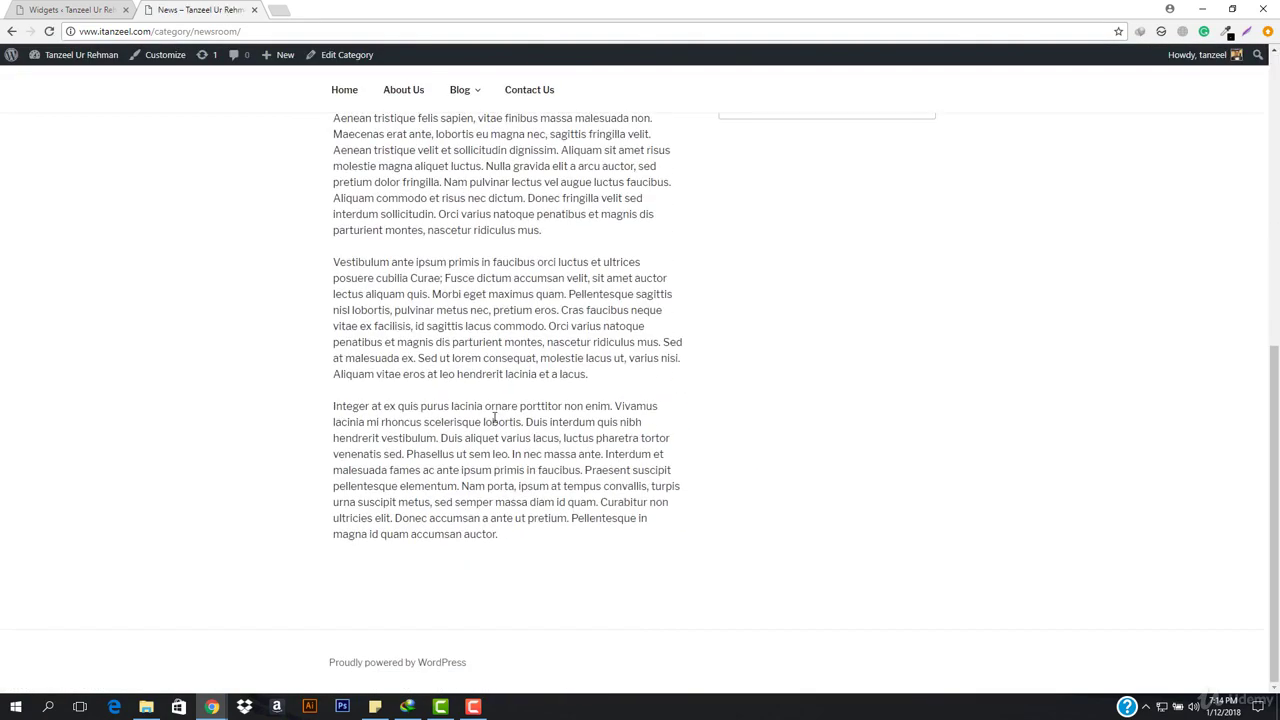
scroll(695, 346, up, 4)
Step: Enable post counts in the Categories widget, keep it displayed as a dropdown, and save the widget
click(72, 9)
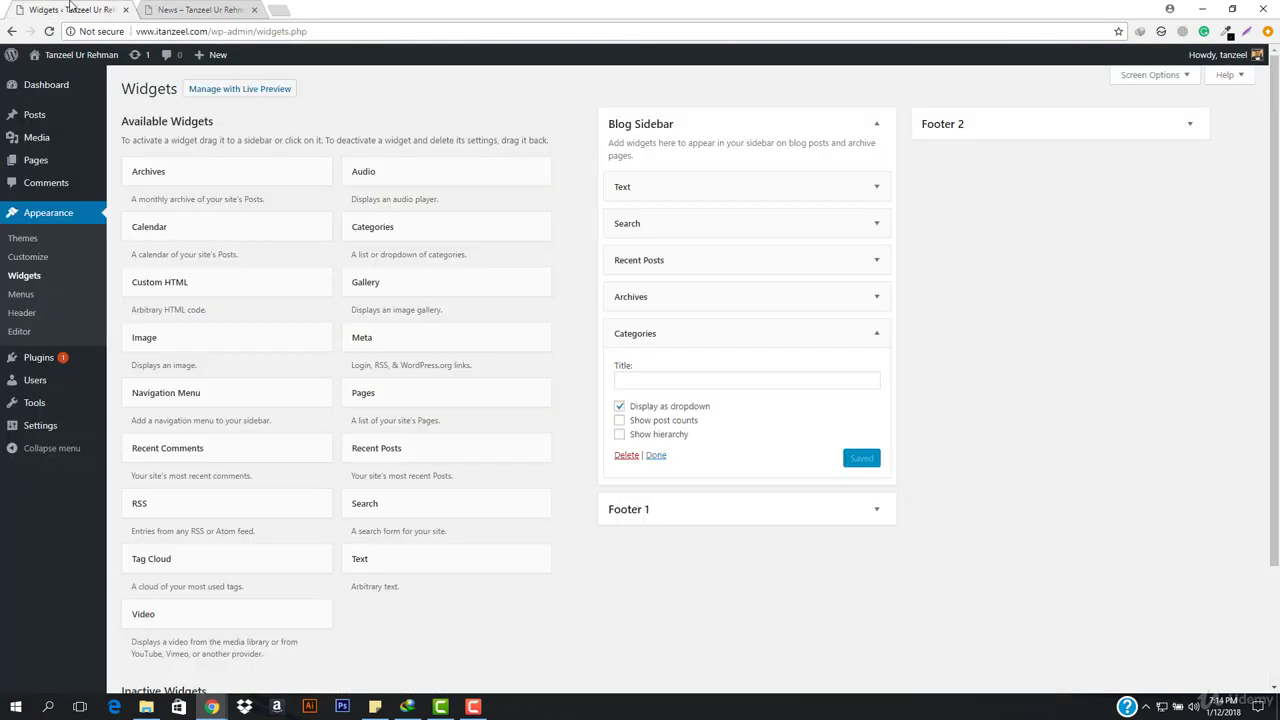
click(619, 406)
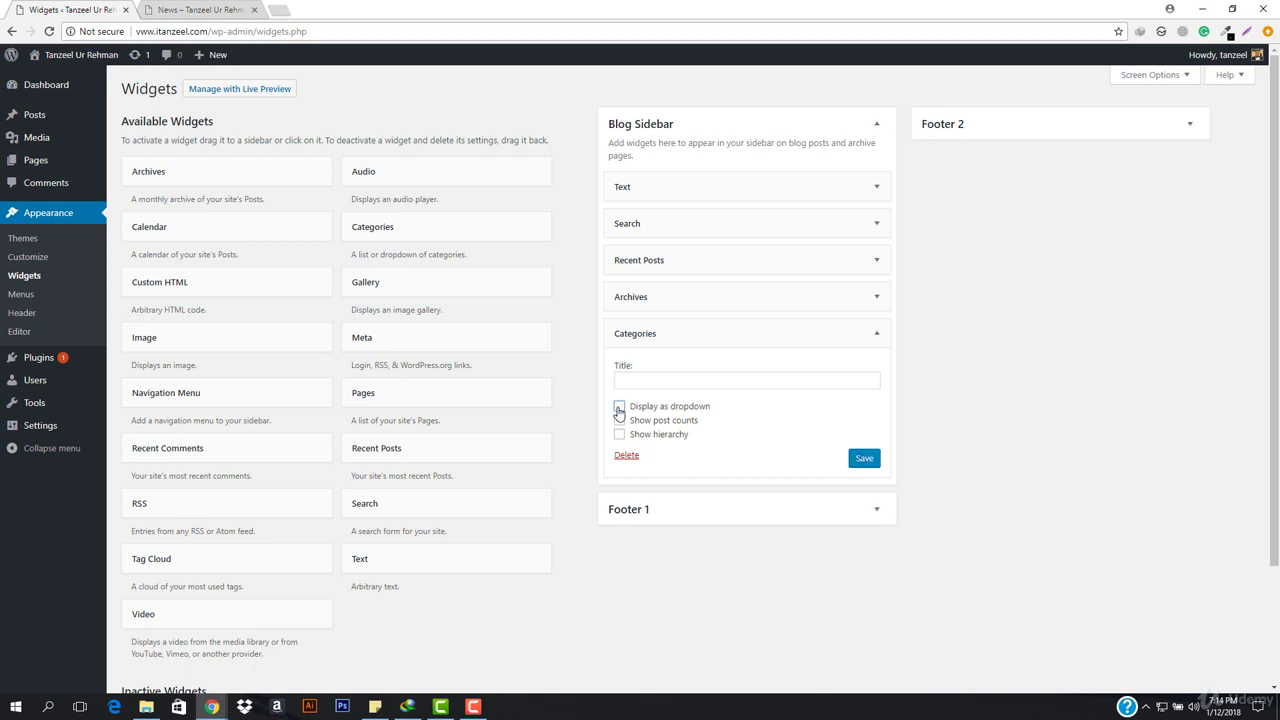
click(619, 420)
click(619, 406)
click(866, 460)
Step: Reload the live News page, check the post counts in the Categories dropdown and browse the Feature category
click(222, 9)
click(258, 31)
key(Return)
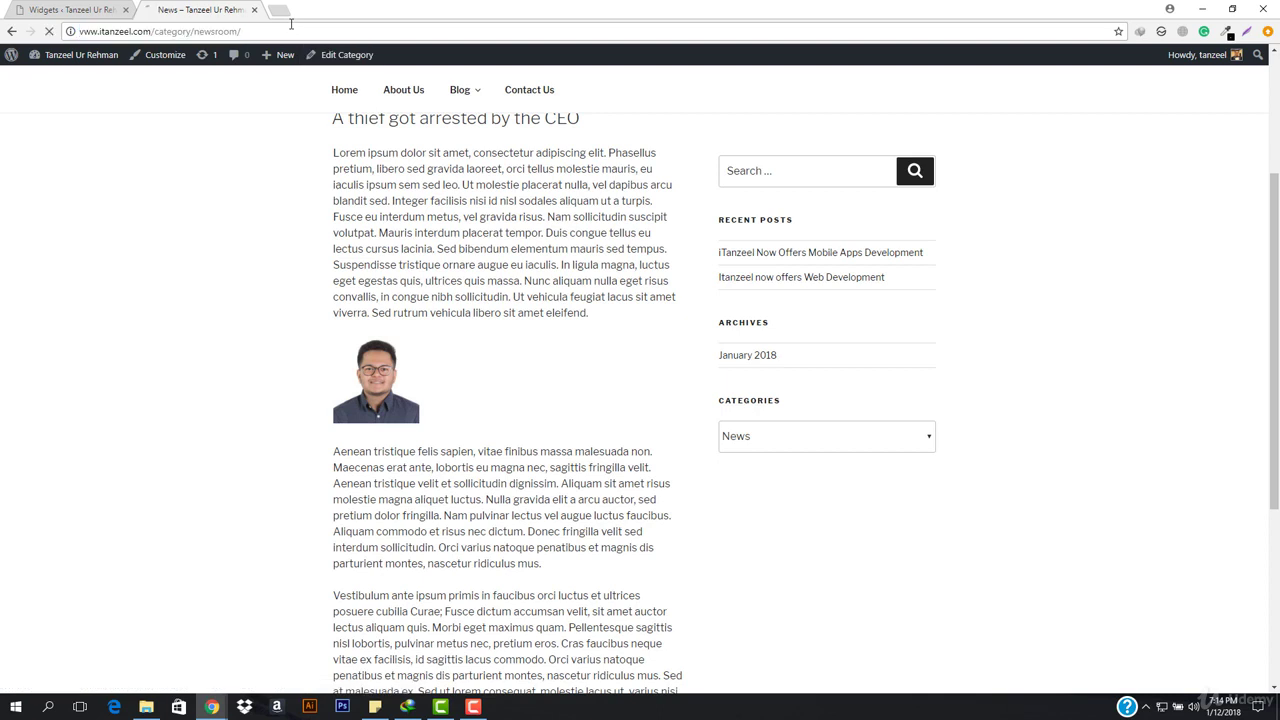
click(803, 434)
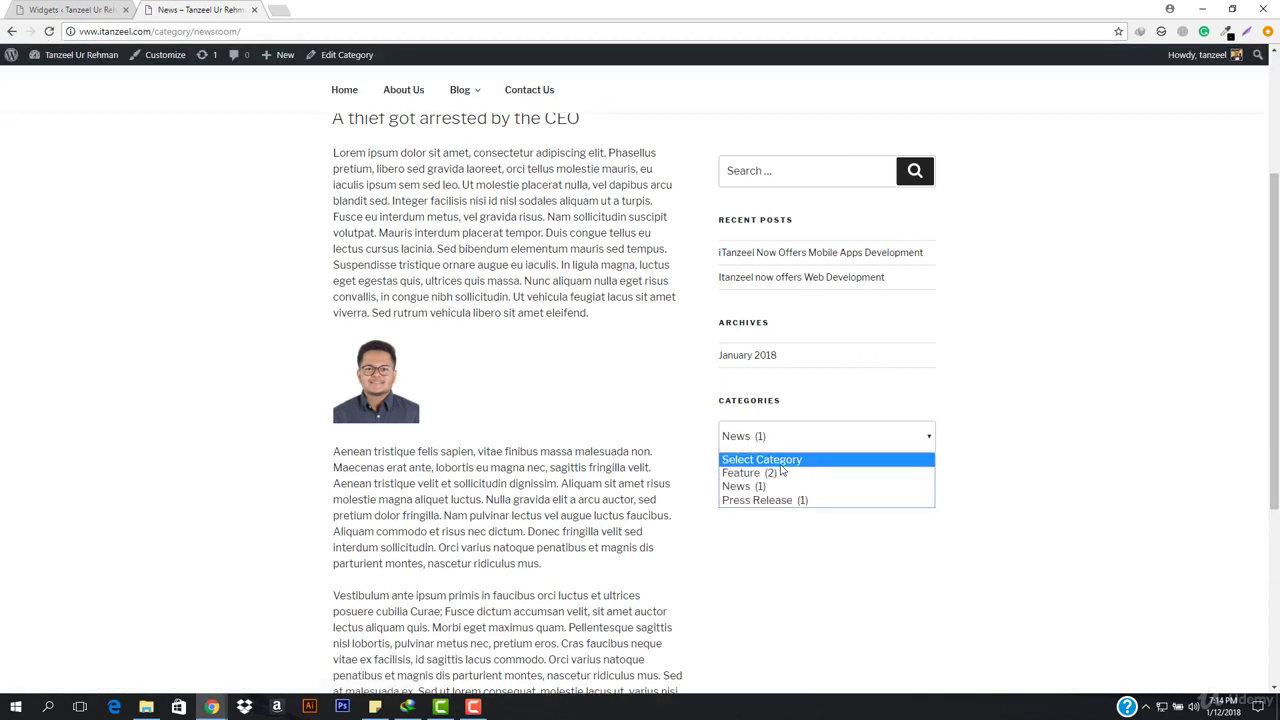
click(776, 473)
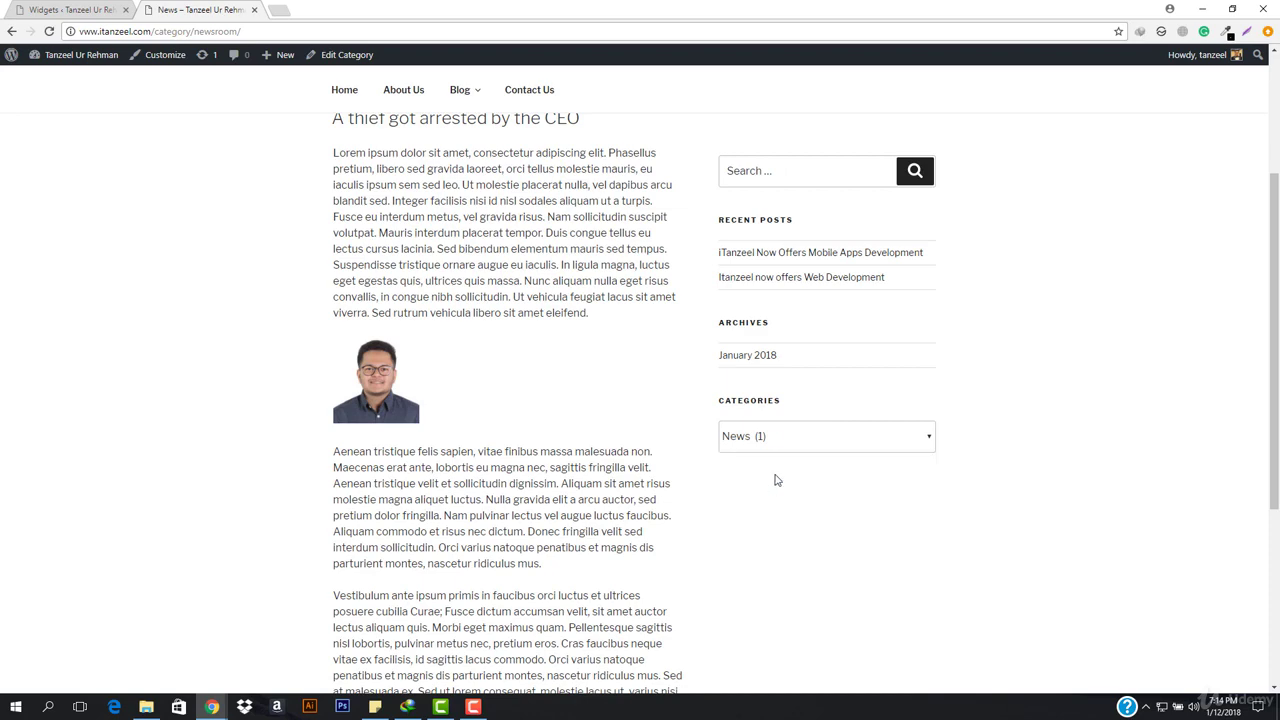
scroll(334, 443, down, 12)
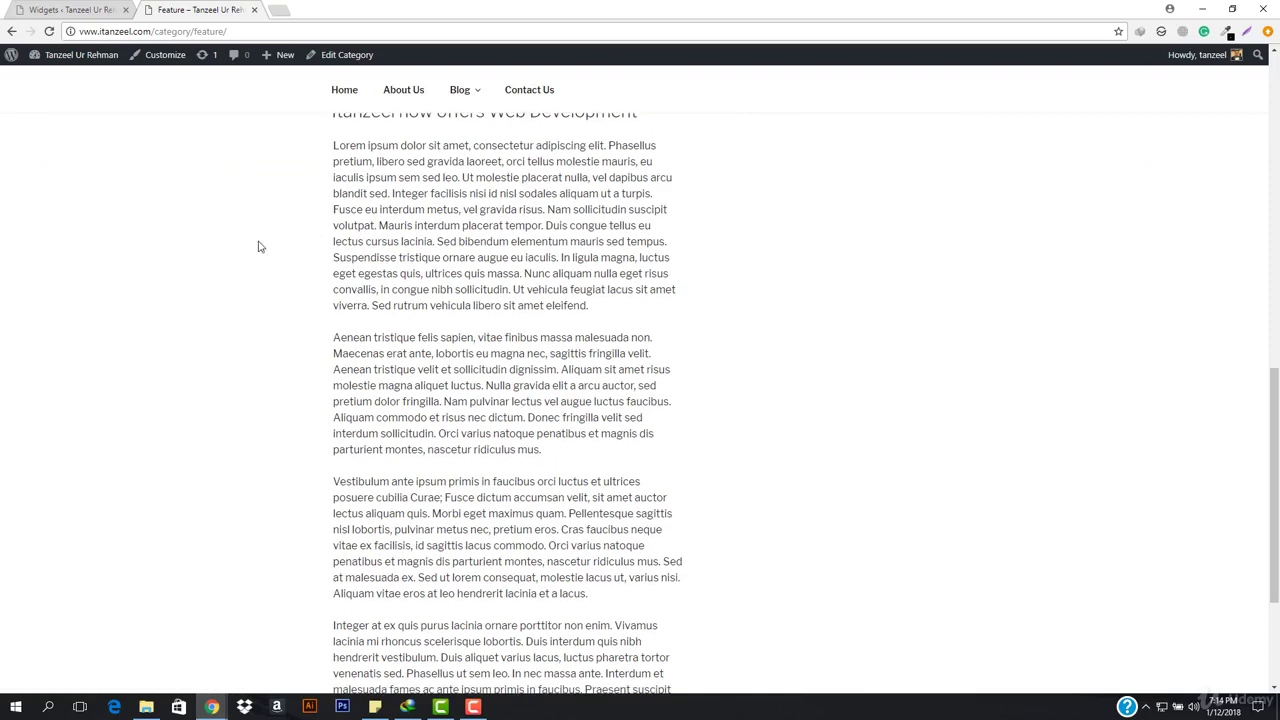
Step: Enable Show hierarchy in the Categories widget and save the change
click(26, 6)
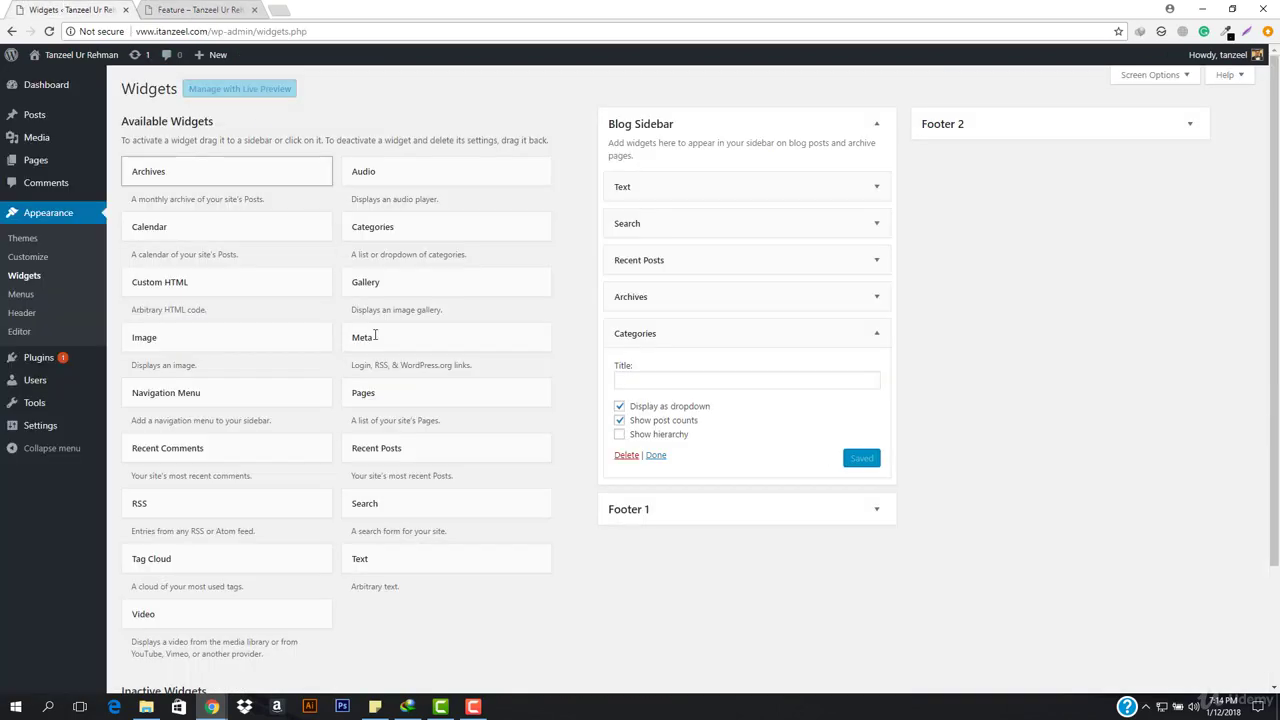
click(619, 434)
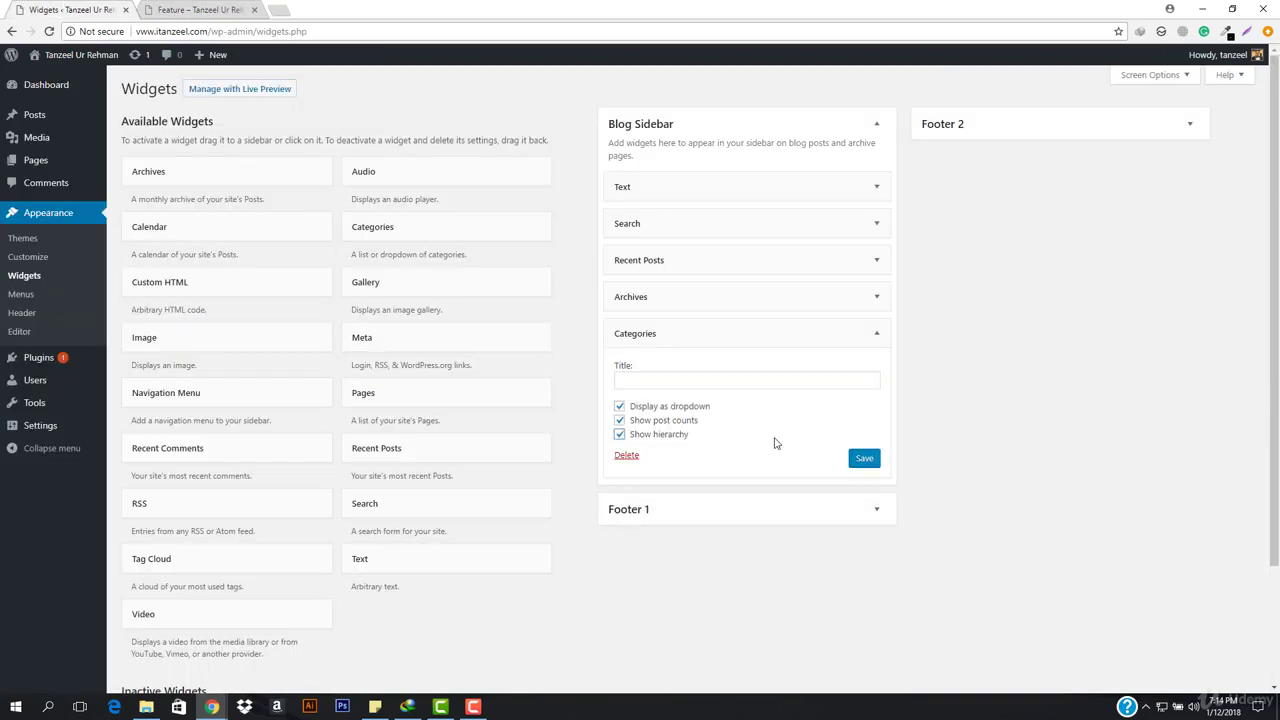
click(866, 460)
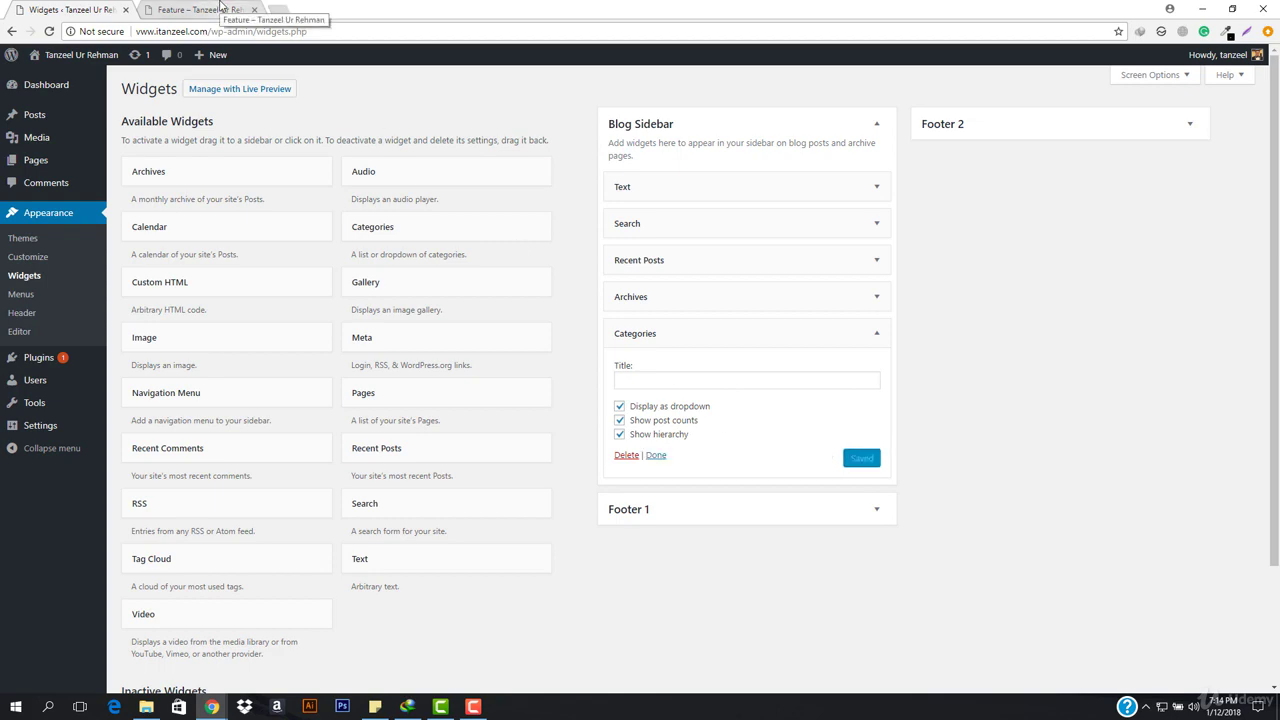
Step: Reload the live Feature category page to check the Categories widget with hierarchy enabled
click(235, 12)
click(251, 33)
key(Return)
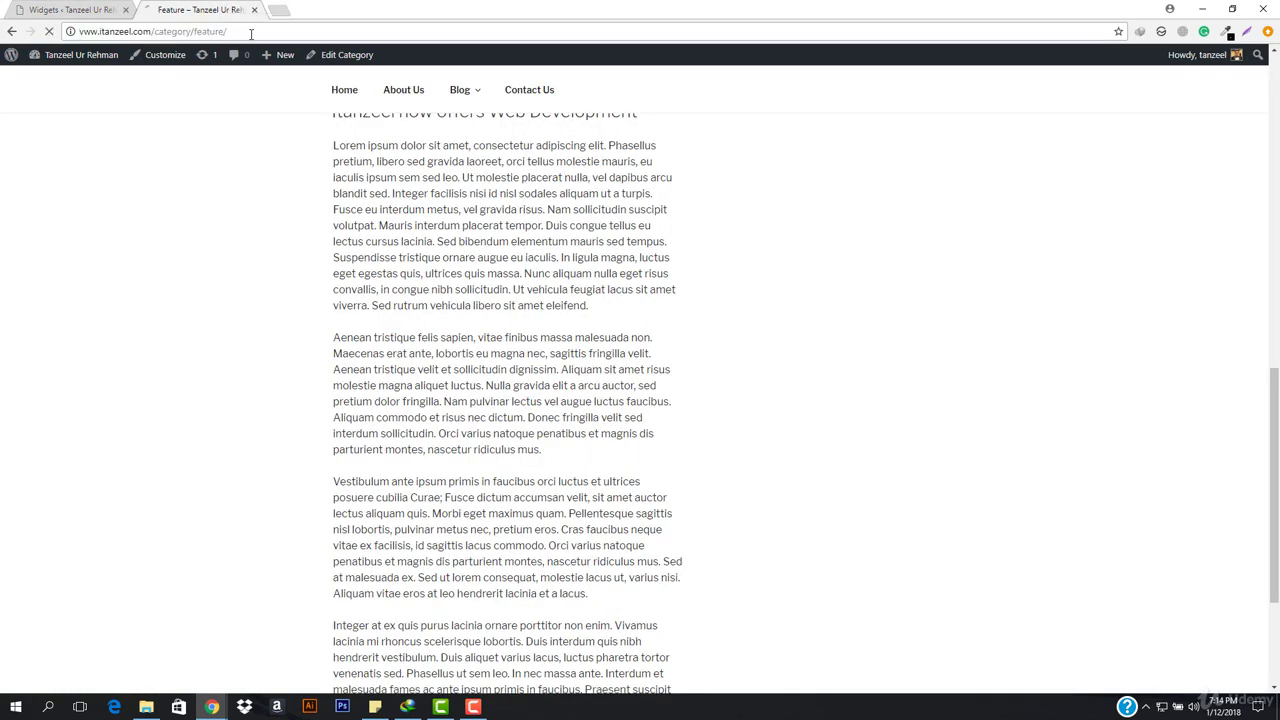
Step: Turn off the dropdown display in the Categories widget and save it
right_click(8, 3)
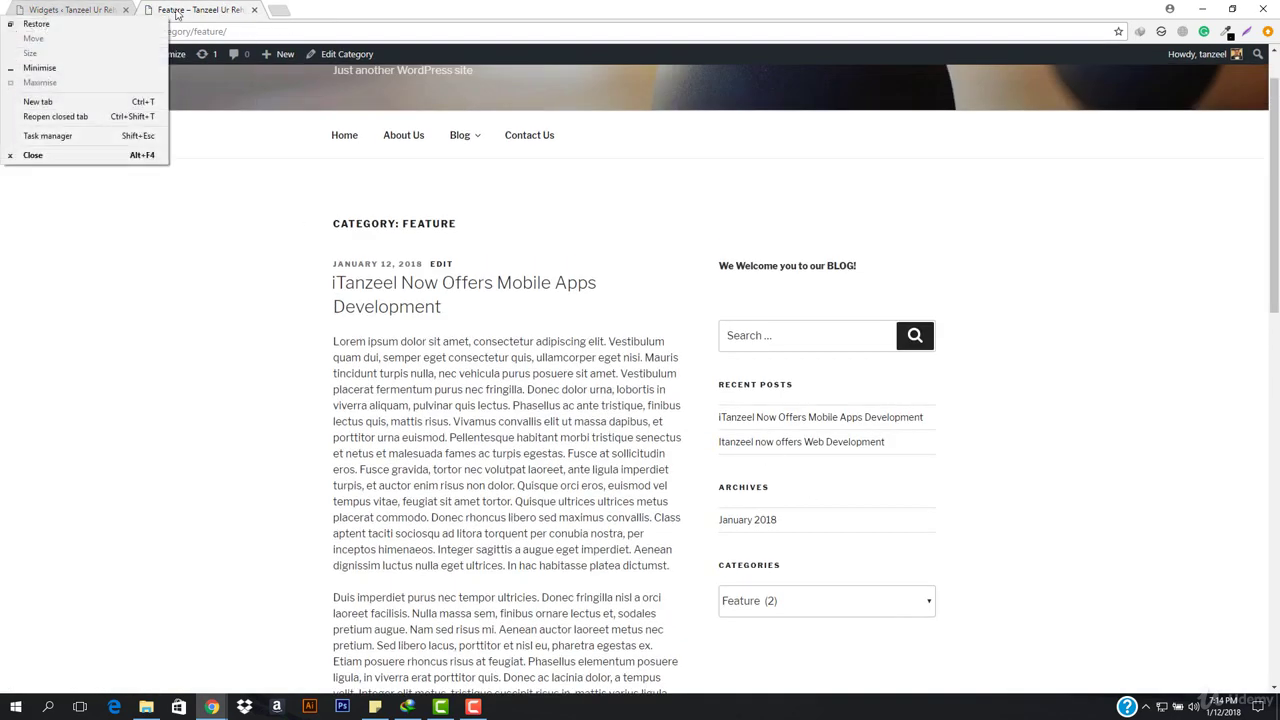
click(63, 8)
click(864, 461)
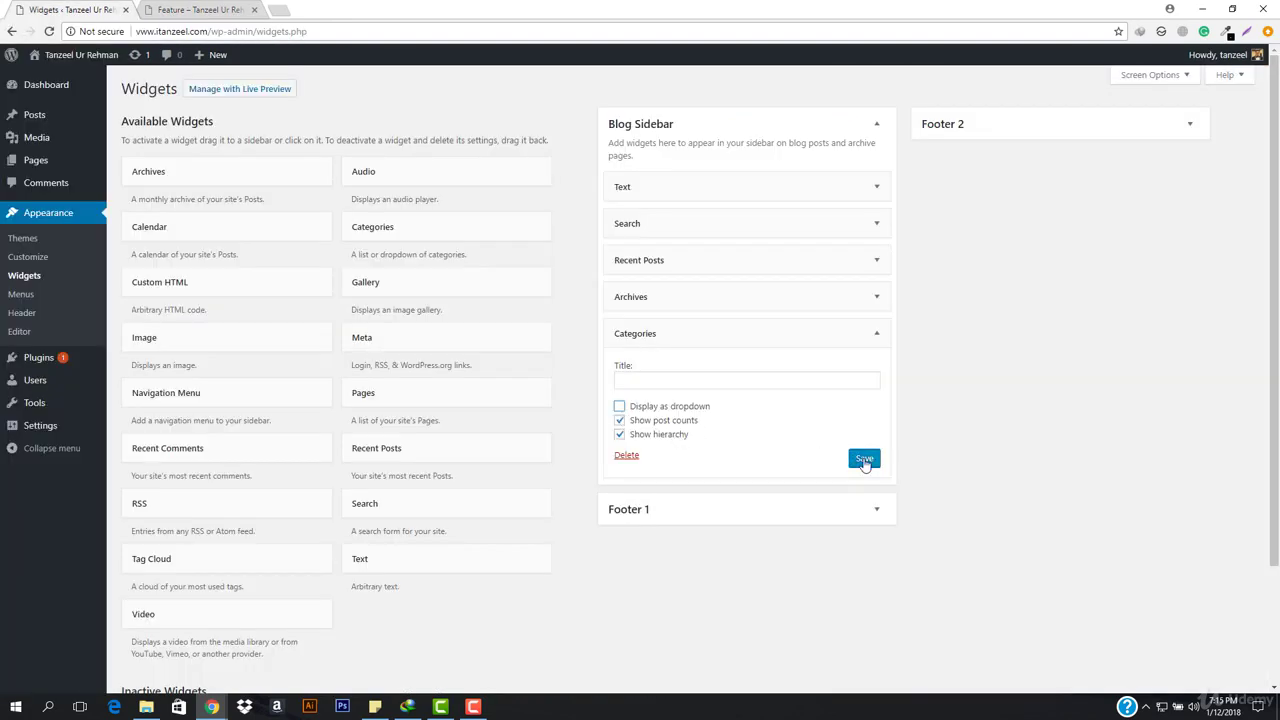
Step: Reload the live Feature category page and examine how the Categories widget appears in the sidebar without the dropdown
click(212, 8)
click(250, 32)
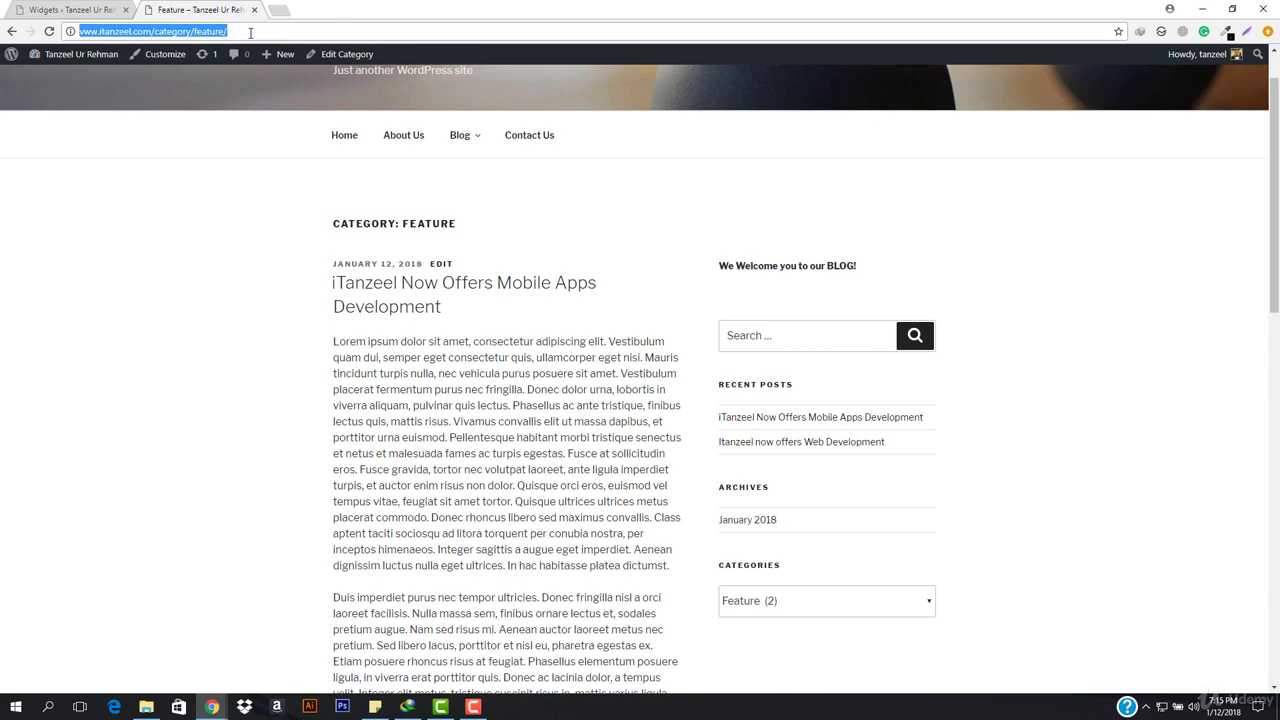
key(Return)
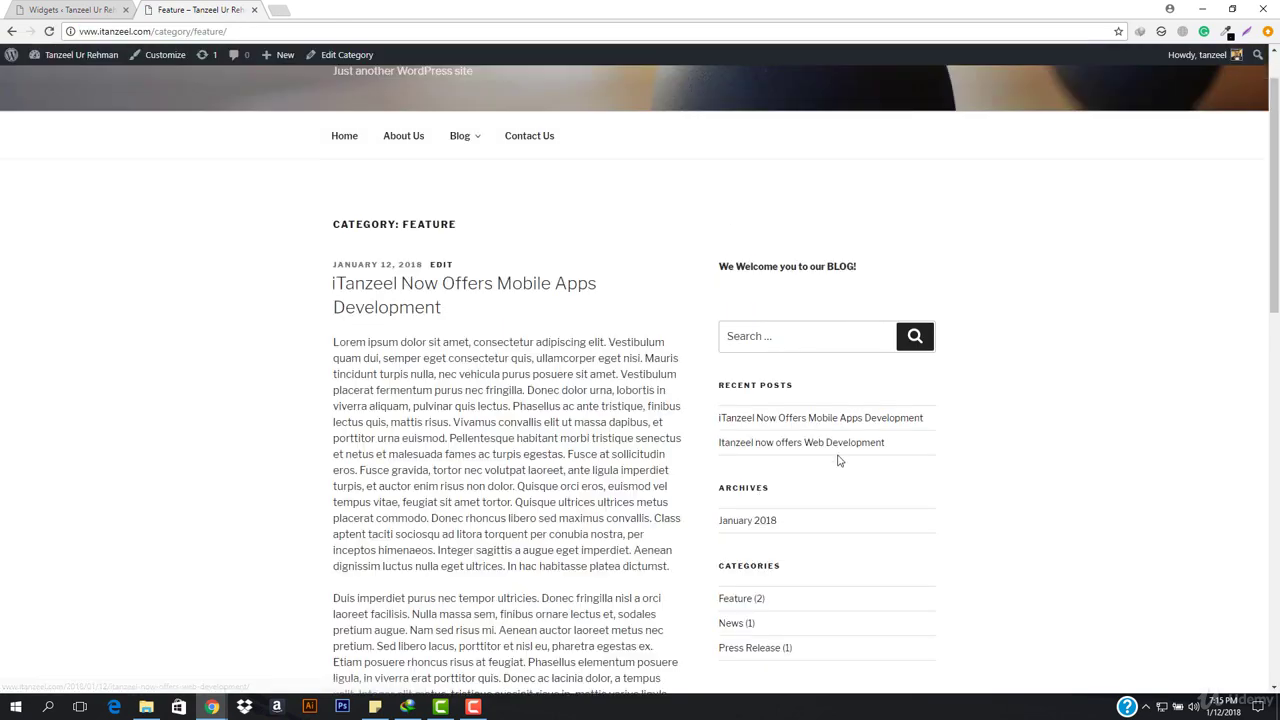
scroll(847, 458, down, 1)
scroll(847, 458, down, 1)
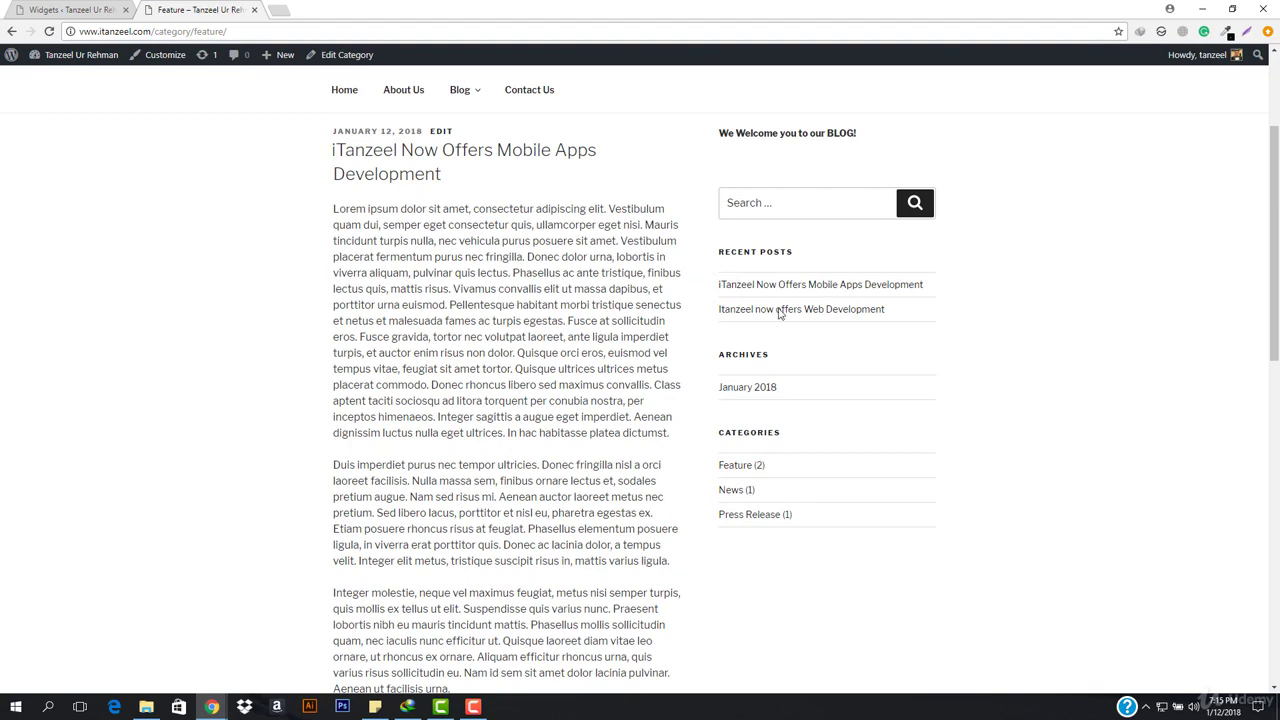
scroll(786, 254, up, 1)
scroll(786, 254, up, 3)
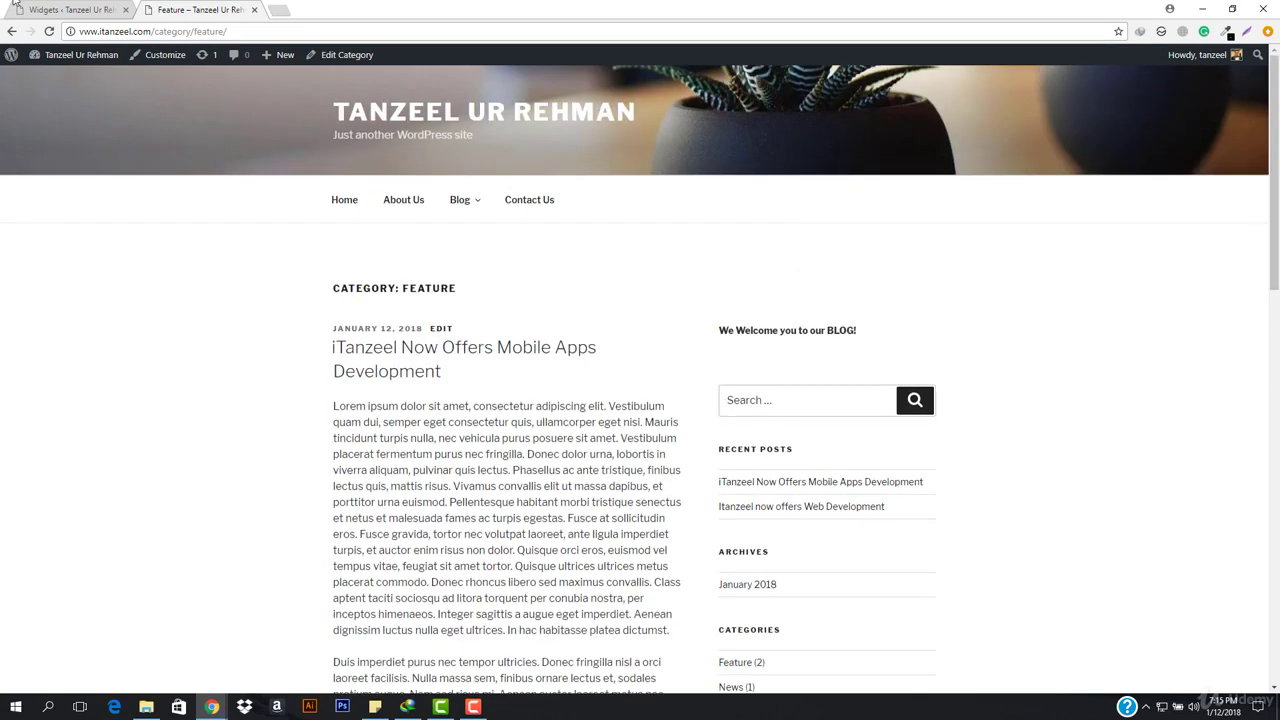
Step: Collapse the Categories widget and examine the footer area of the live Feature category page
click(72, 9)
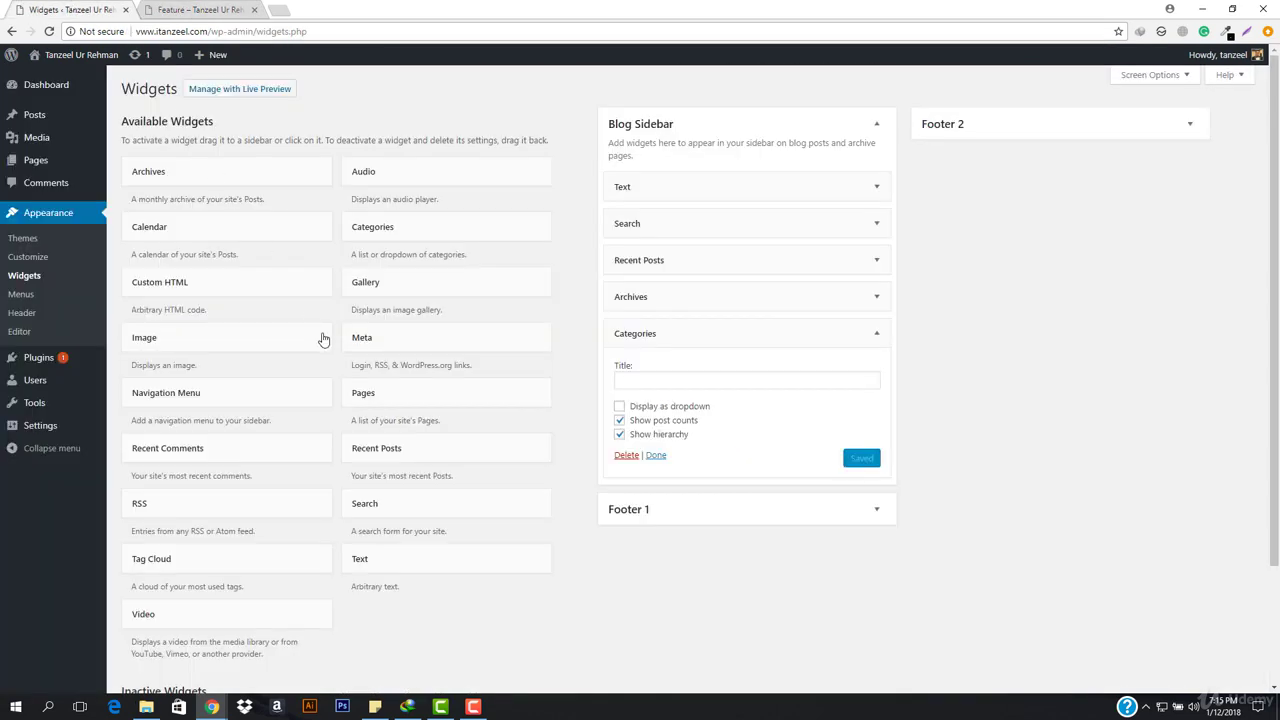
click(877, 334)
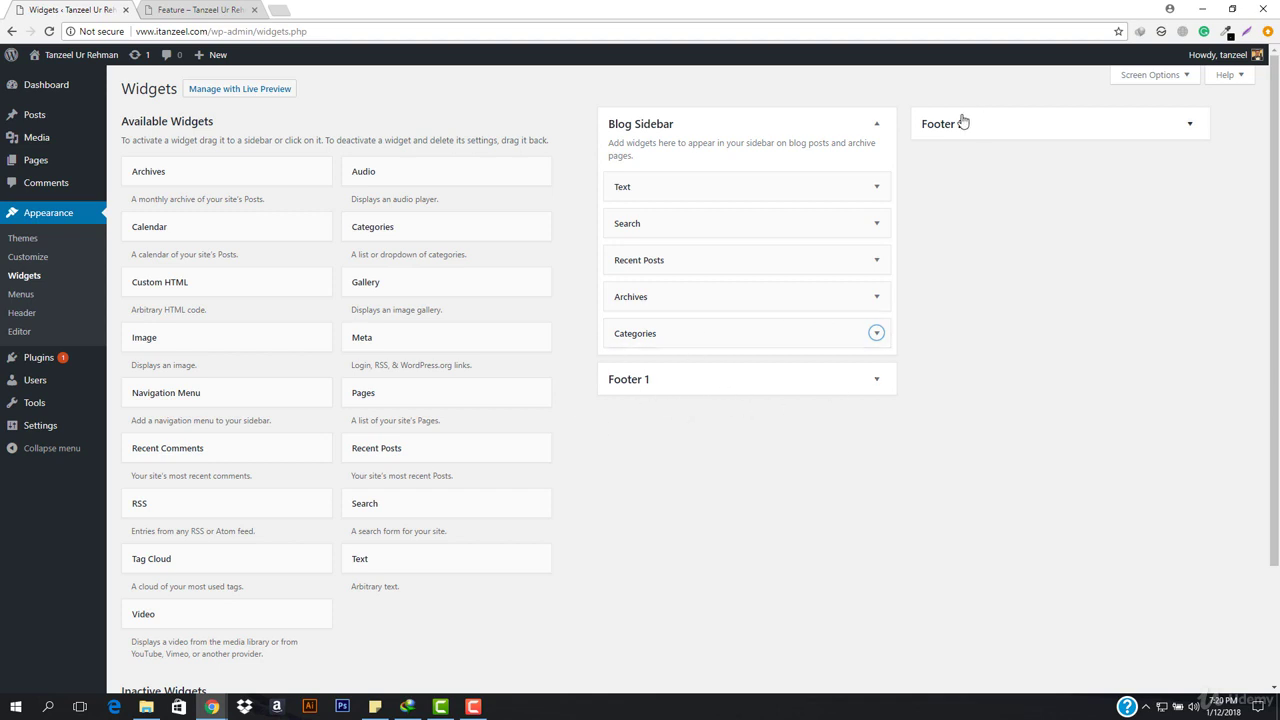
click(185, 9)
scroll(183, 244, up, 1)
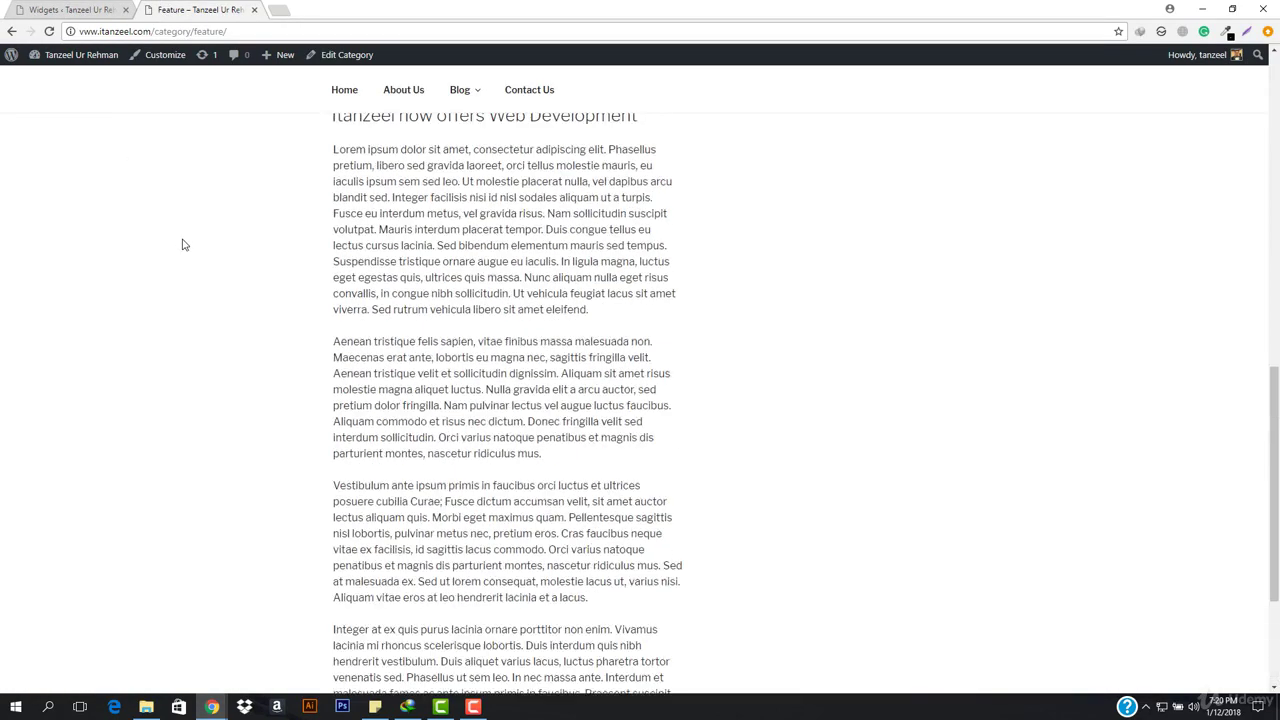
scroll(190, 246, up, 15)
scroll(320, 280, down, 10)
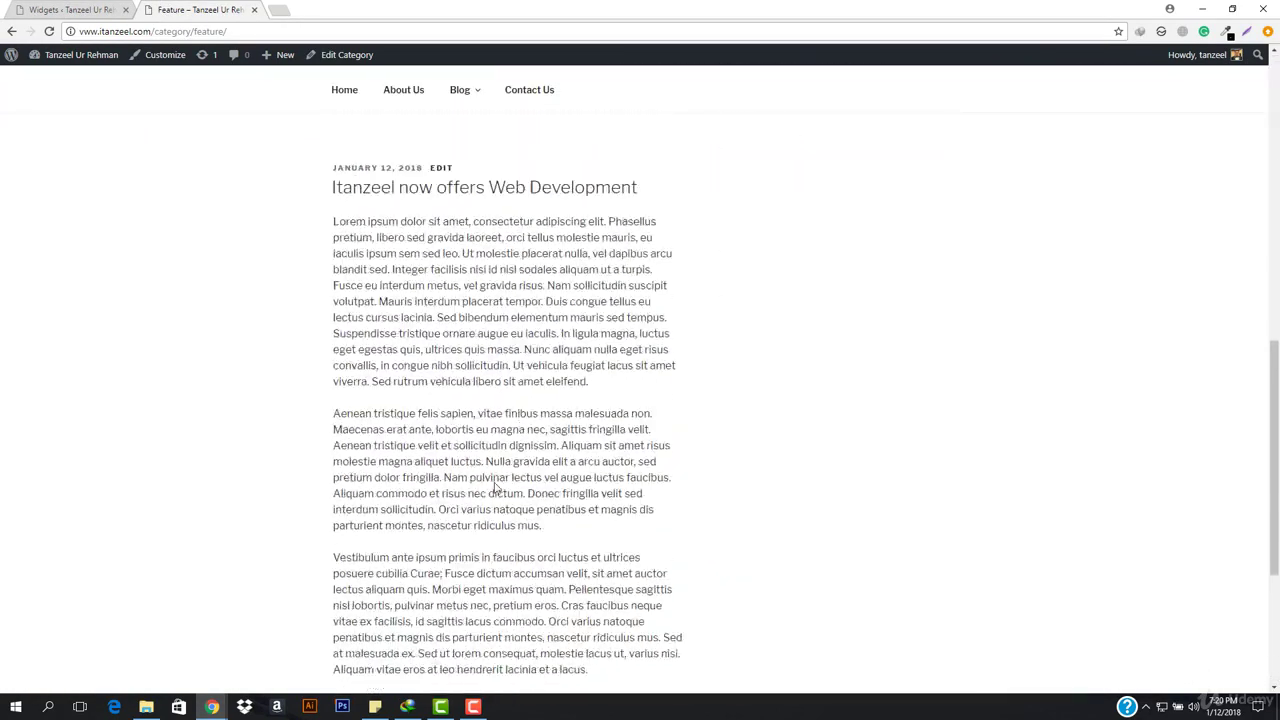
scroll(520, 463, down, 5)
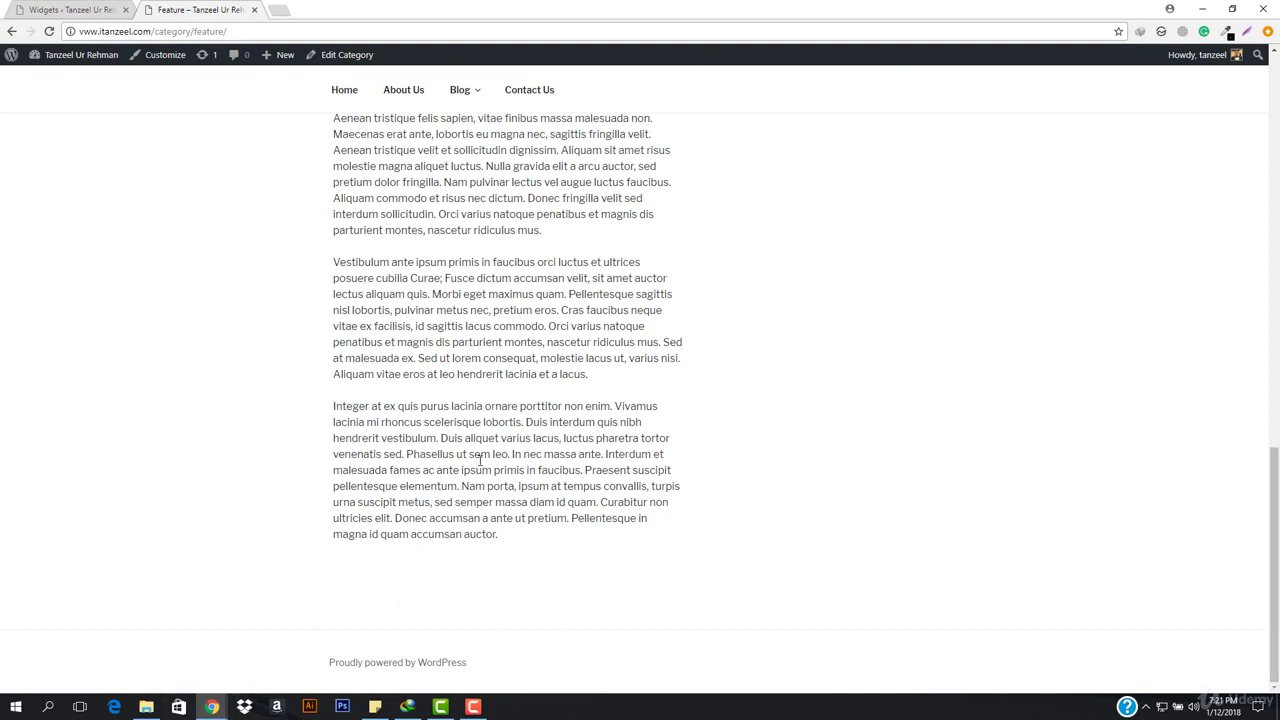
Step: Expand the Footer 1 and Footer 2 widget areas and collapse the Blog Sidebar area
click(50, 9)
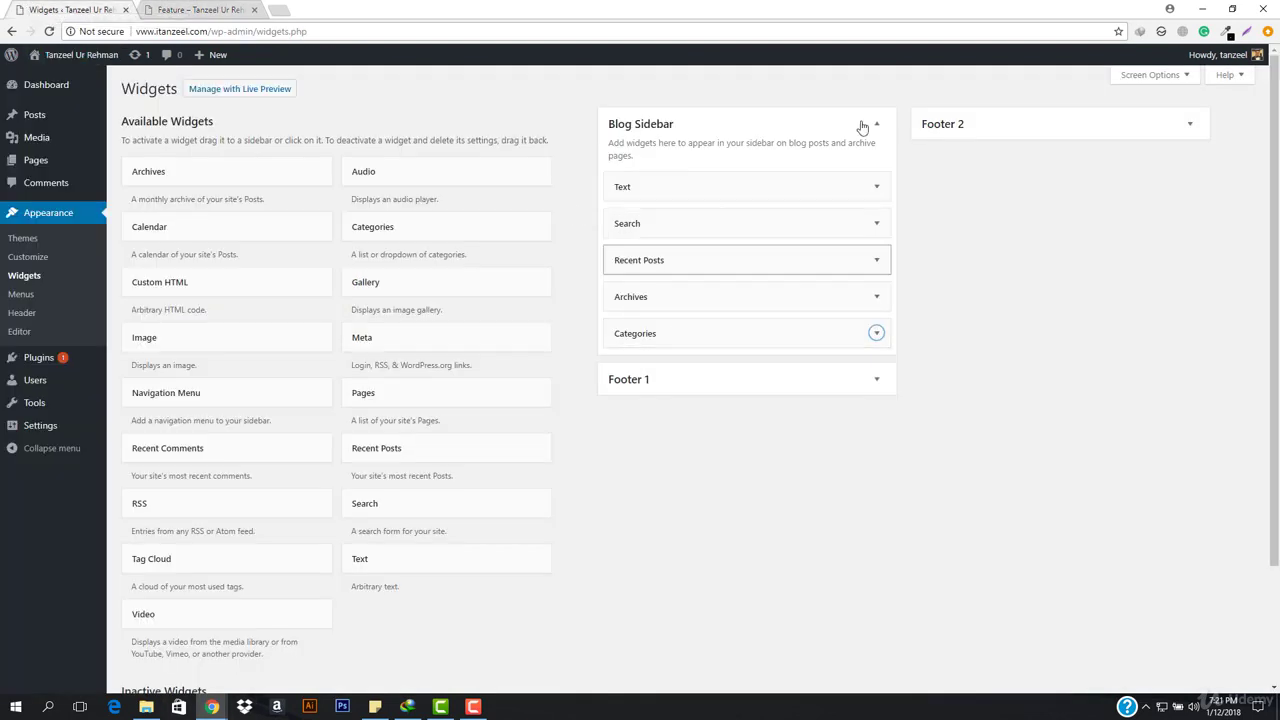
click(697, 385)
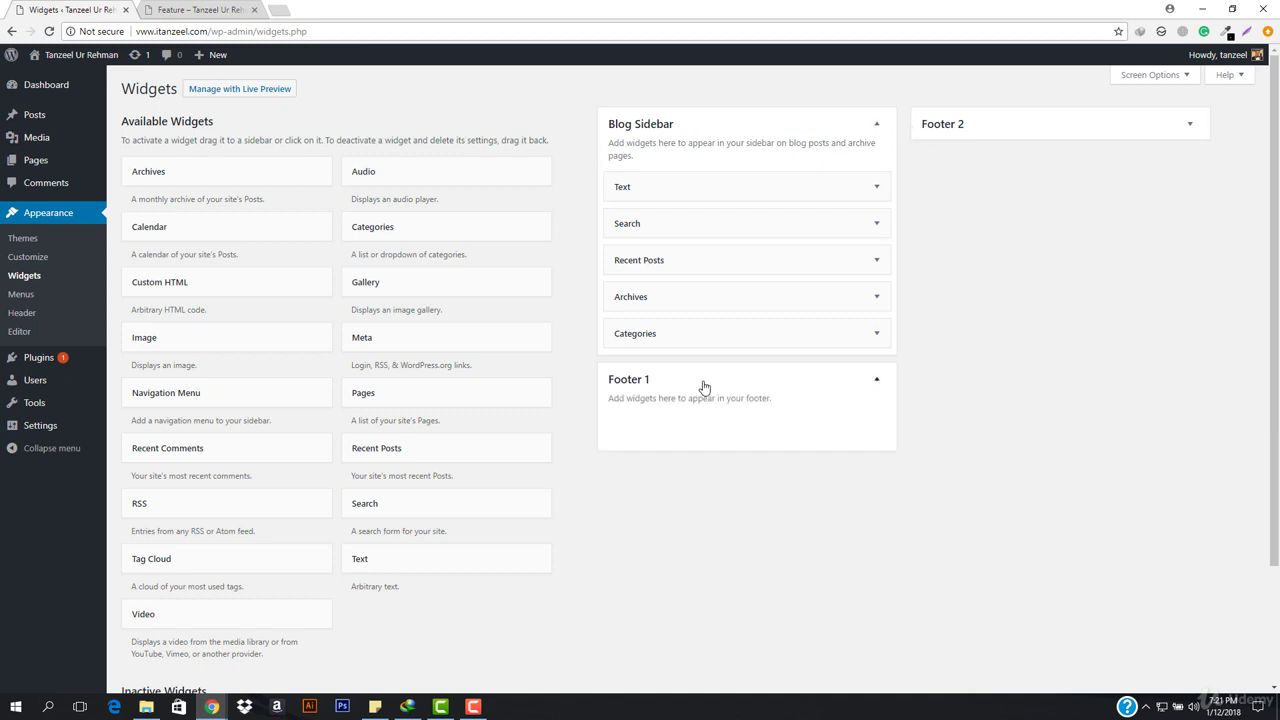
click(872, 122)
click(1012, 120)
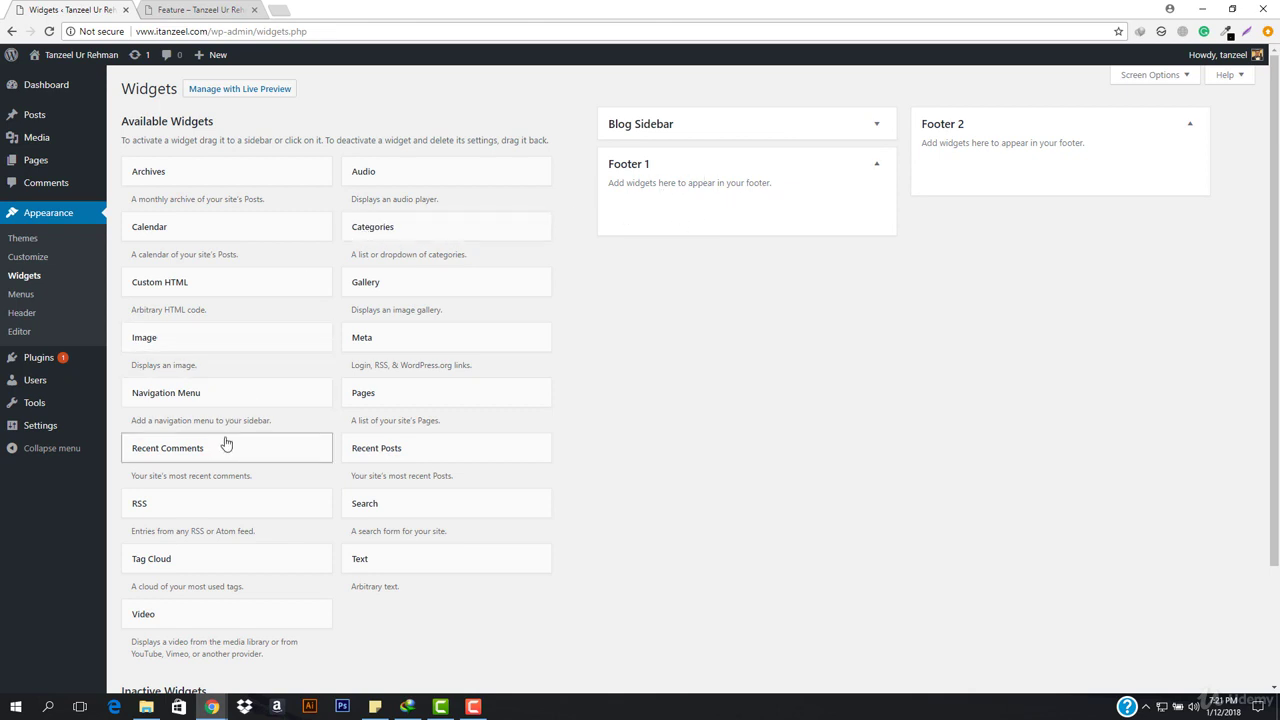
Step: Add a Text widget to the Blog Sidebar and title it "About Us"
click(463, 566)
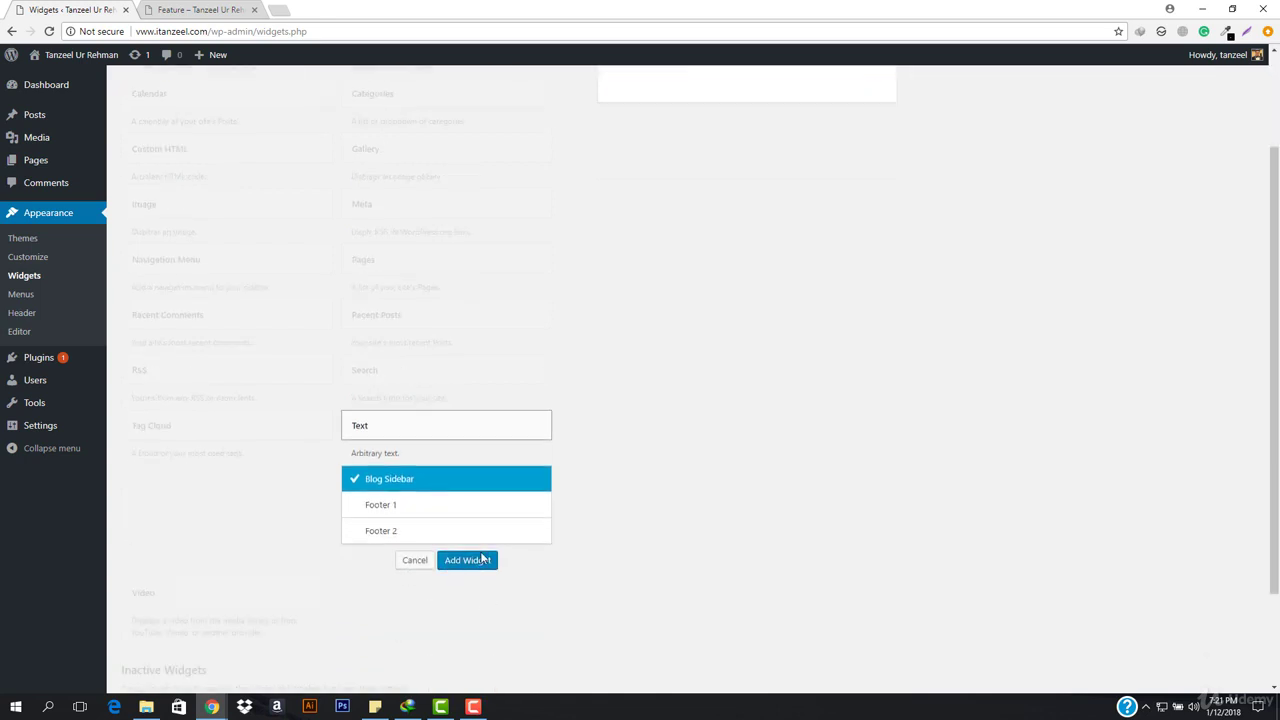
click(481, 558)
click(707, 290)
text(ABou)
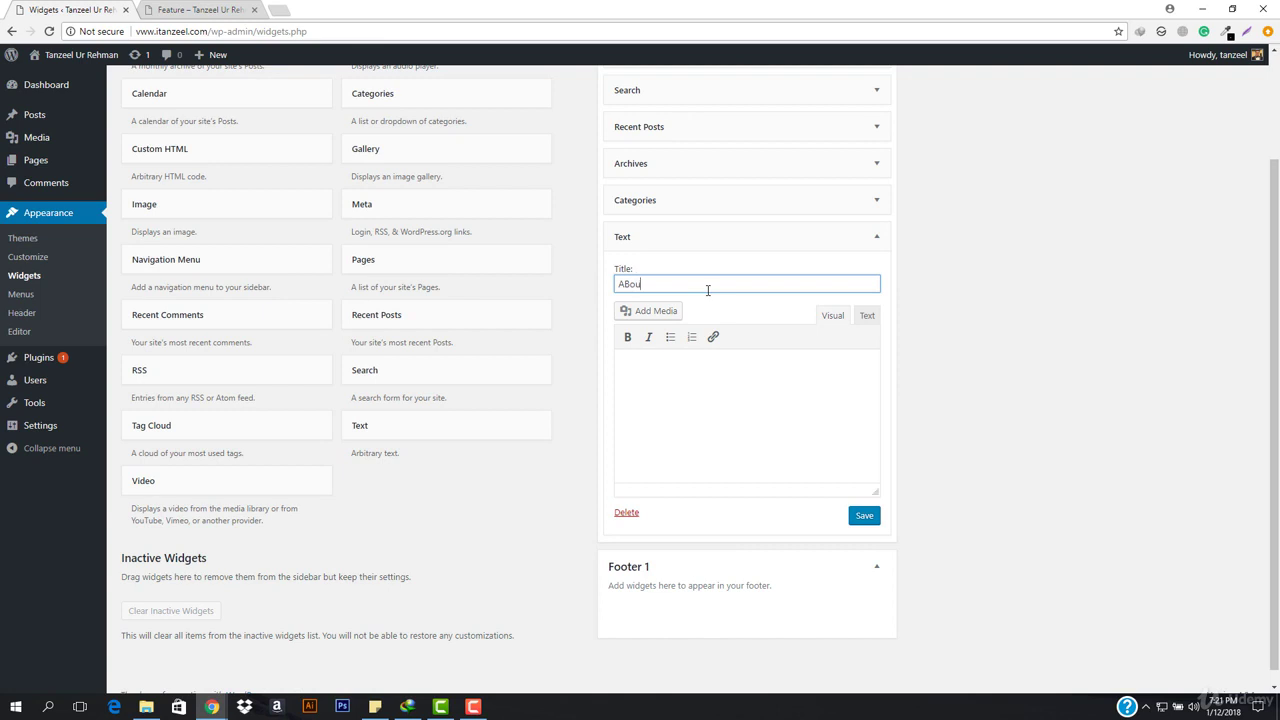
text(t Us)
key(Tab)
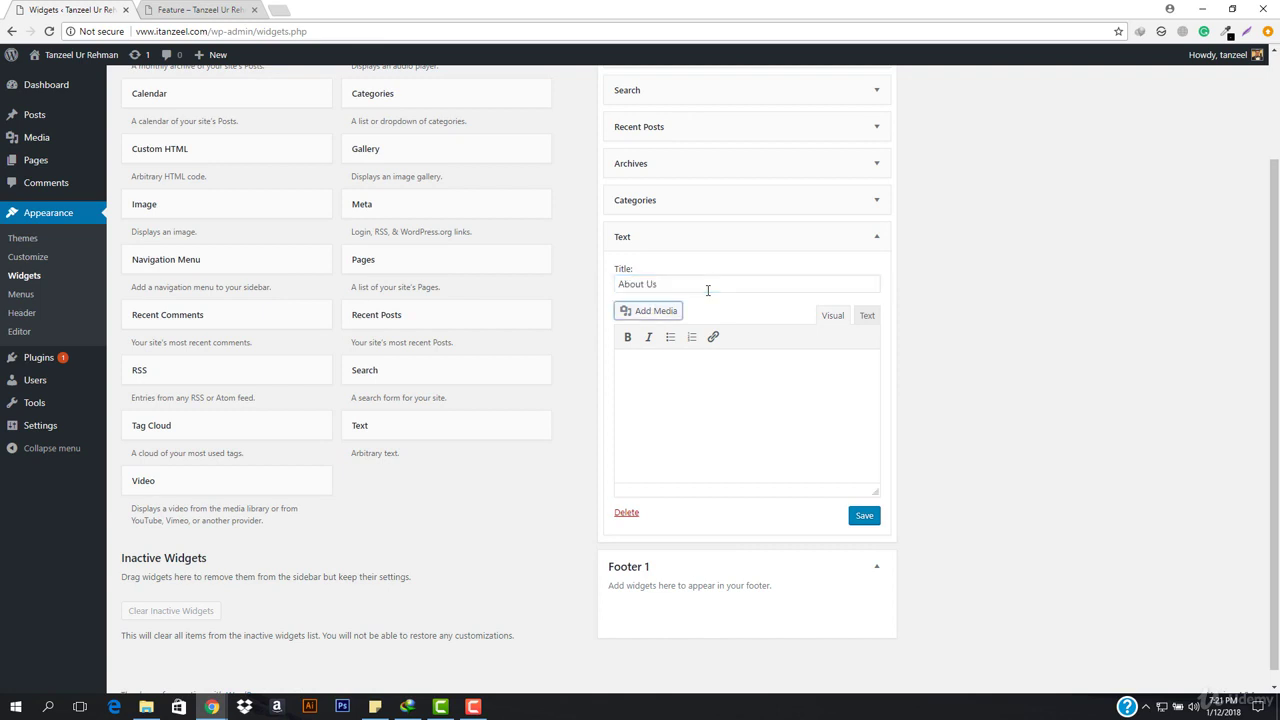
Step: Paste the lorem ipsum text into the About Us widget's content and delete its closing paragraphs
key(Tab)
key(Tab)
key(Tab)
key(ctrl+v)
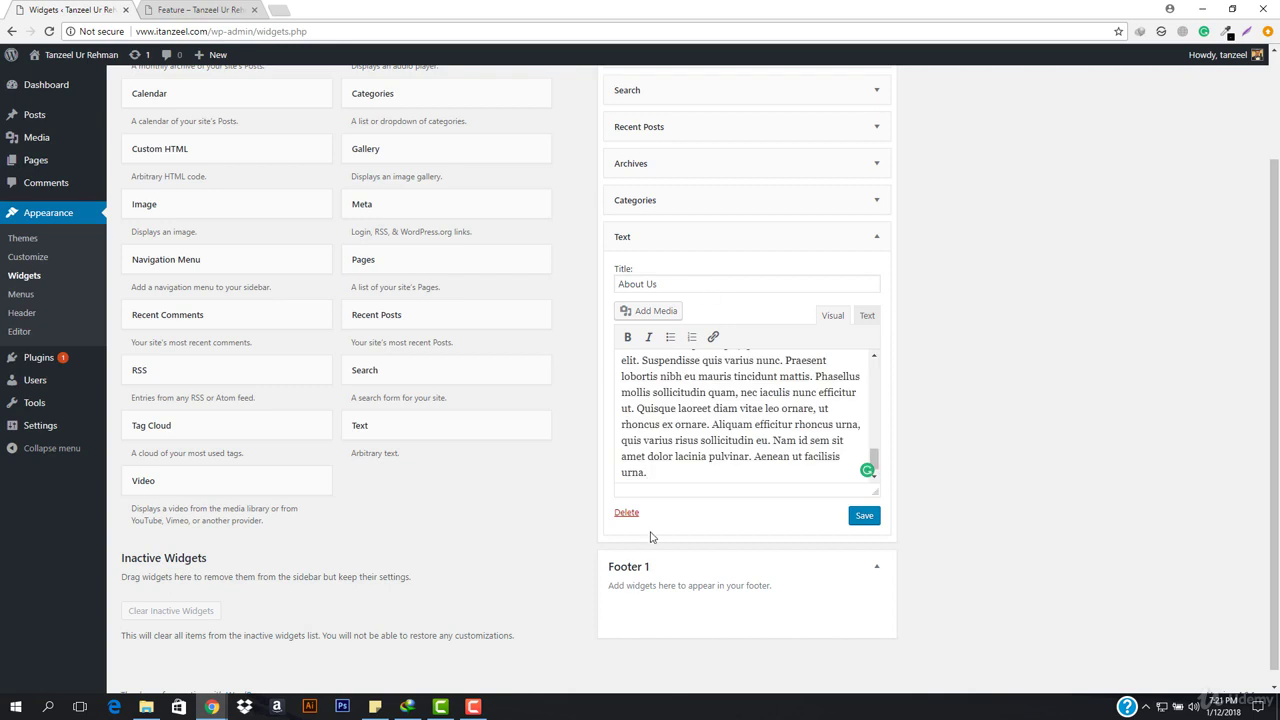
drag(657, 476, 576, 268)
drag(596, 337, 680, 383)
key(BackSpace)
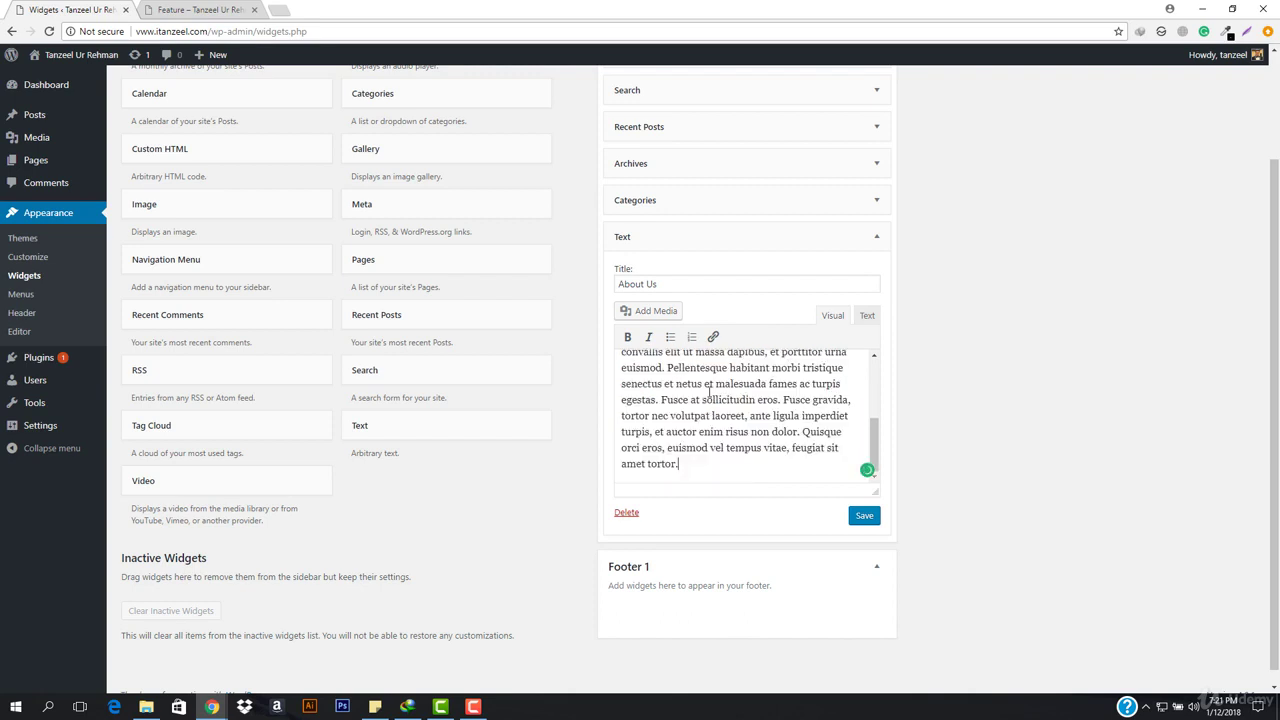
Step: Save the About Us text widget and move it from the Blog Sidebar into Footer 1
scroll(760, 450, up, 5)
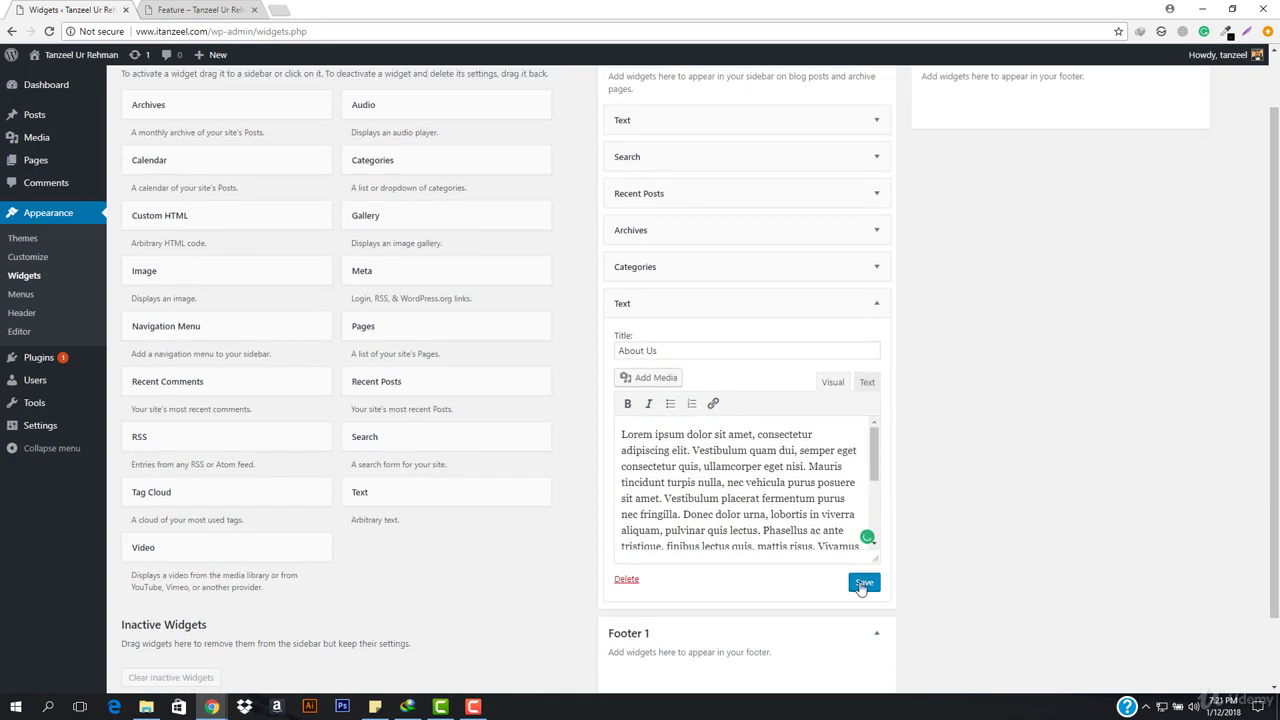
click(863, 583)
scroll(766, 305, down, 2)
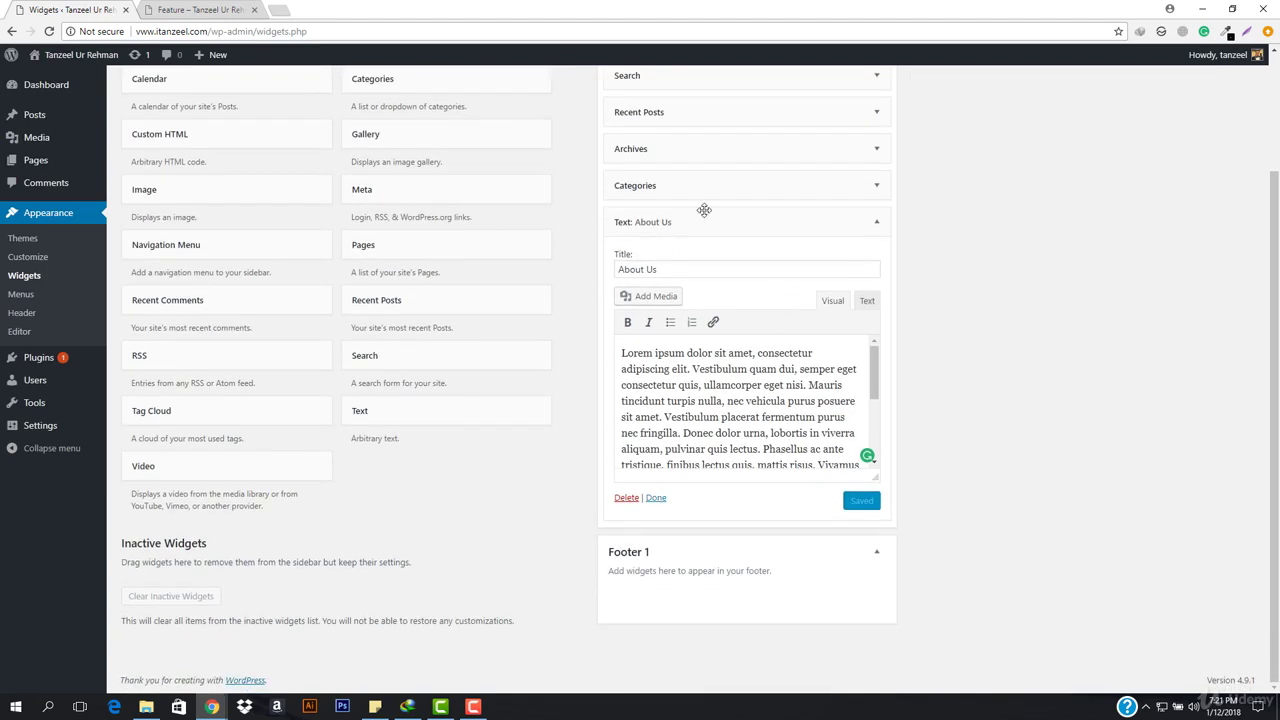
drag(703, 220, 705, 320)
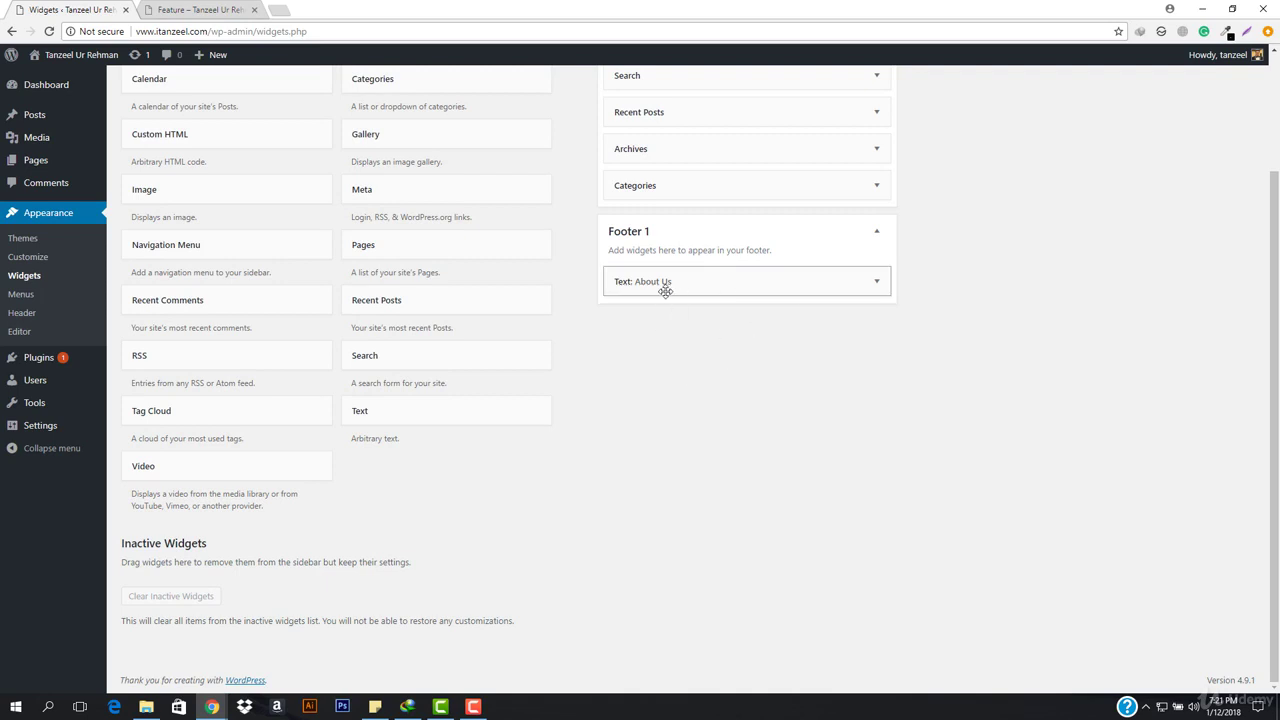
Step: Reload the live Feature category page and examine the About Us text in its footer
click(195, 10)
click(253, 35)
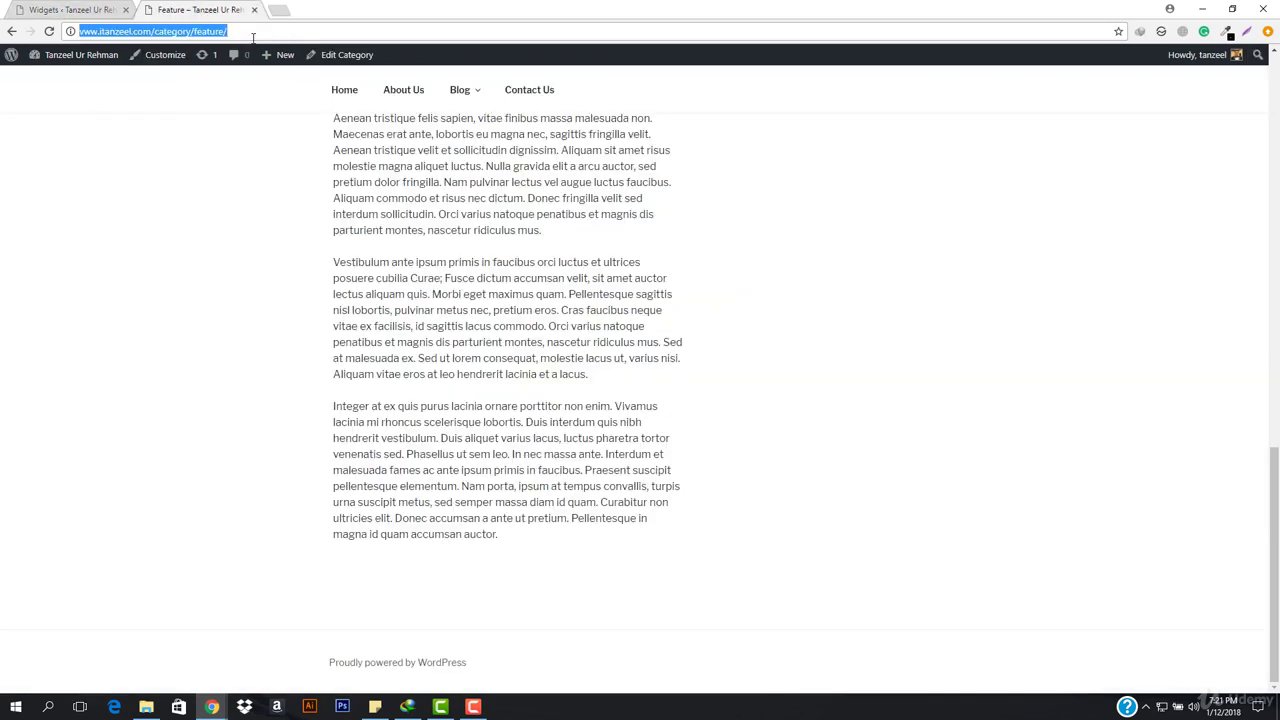
key(Return)
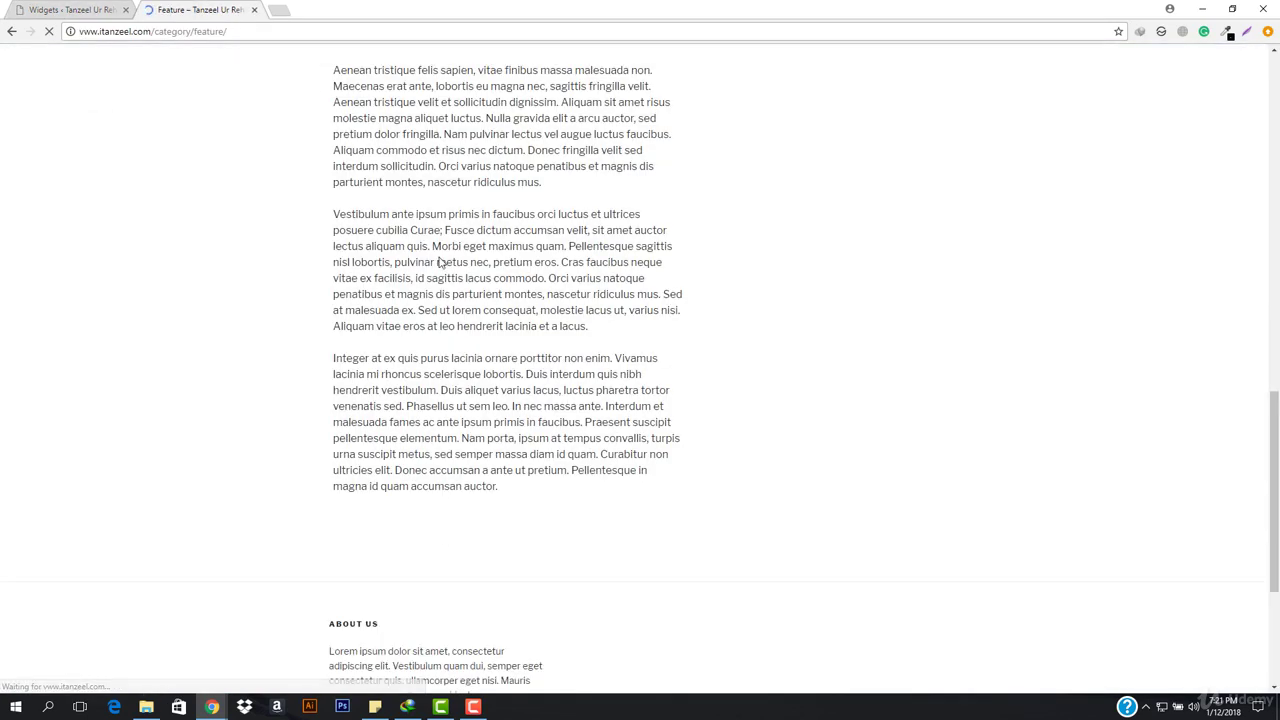
scroll(441, 275, down, 3)
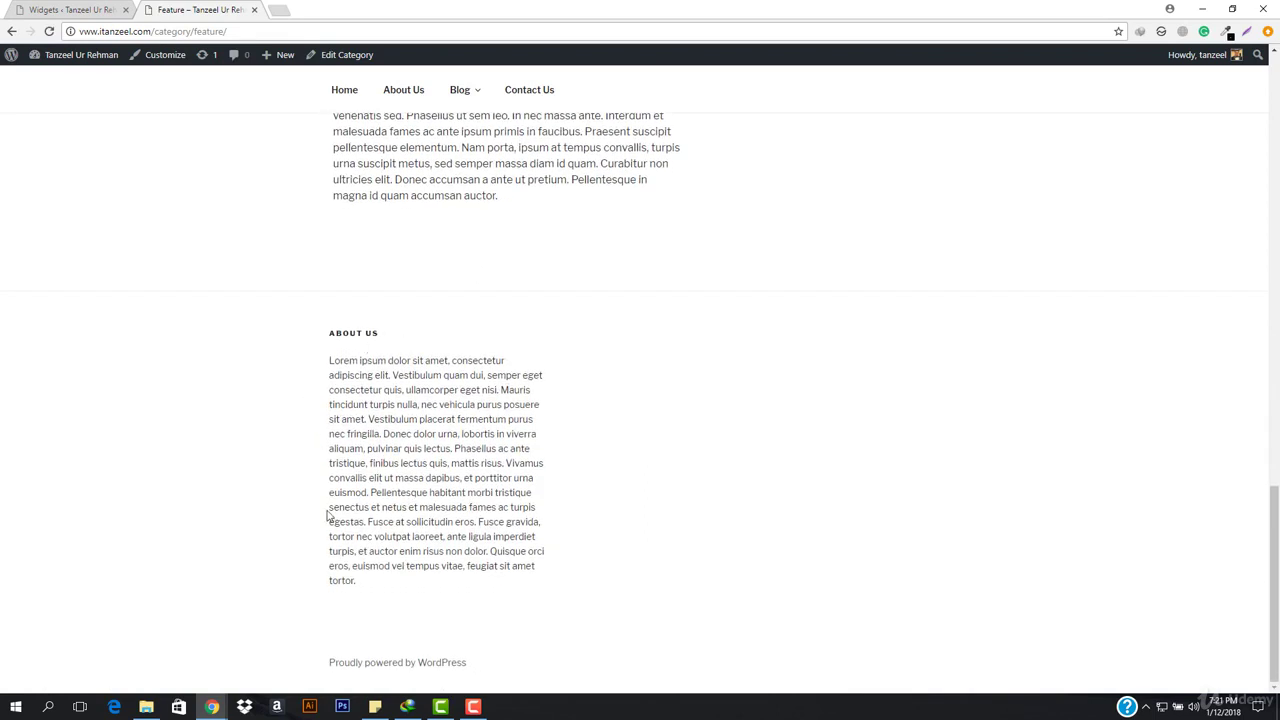
drag(340, 342, 516, 594)
click(516, 594)
Step: Open the instructor's Udemy profile page in a new browser tab, examine its footer layout, and close it
click(284, 12)
text(ude)
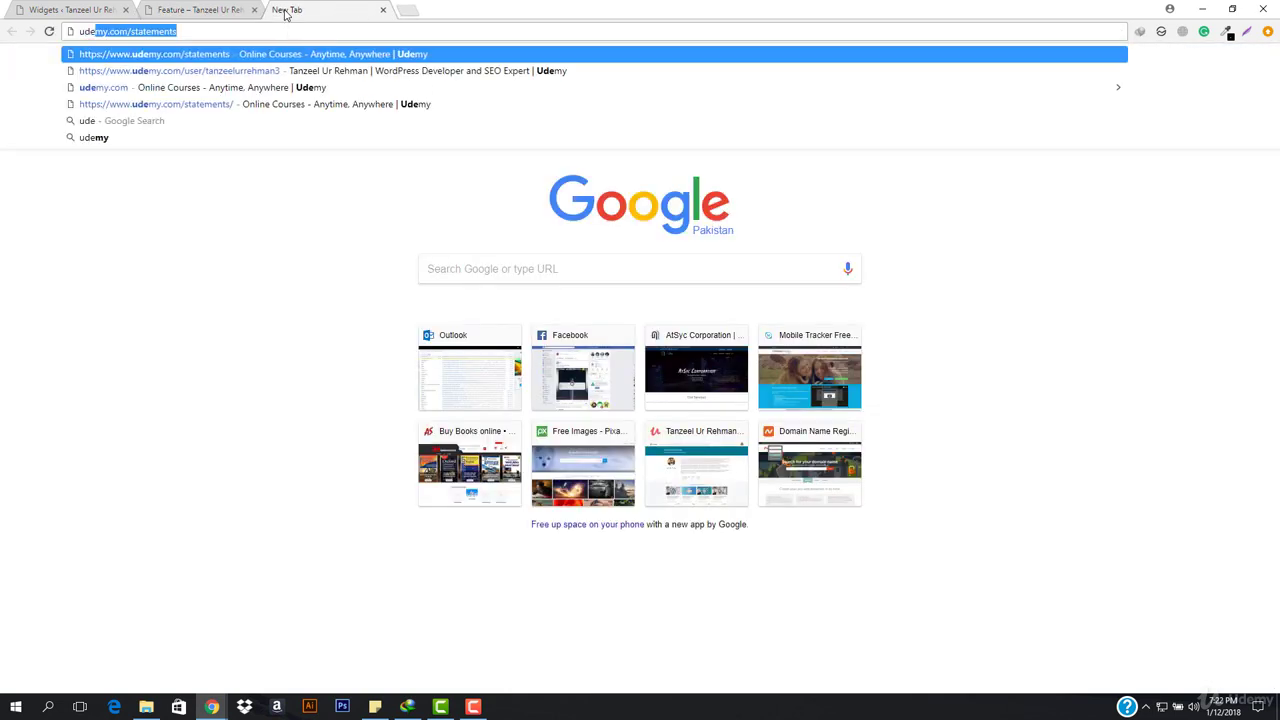
key(End)
key(Down)
key(Return)
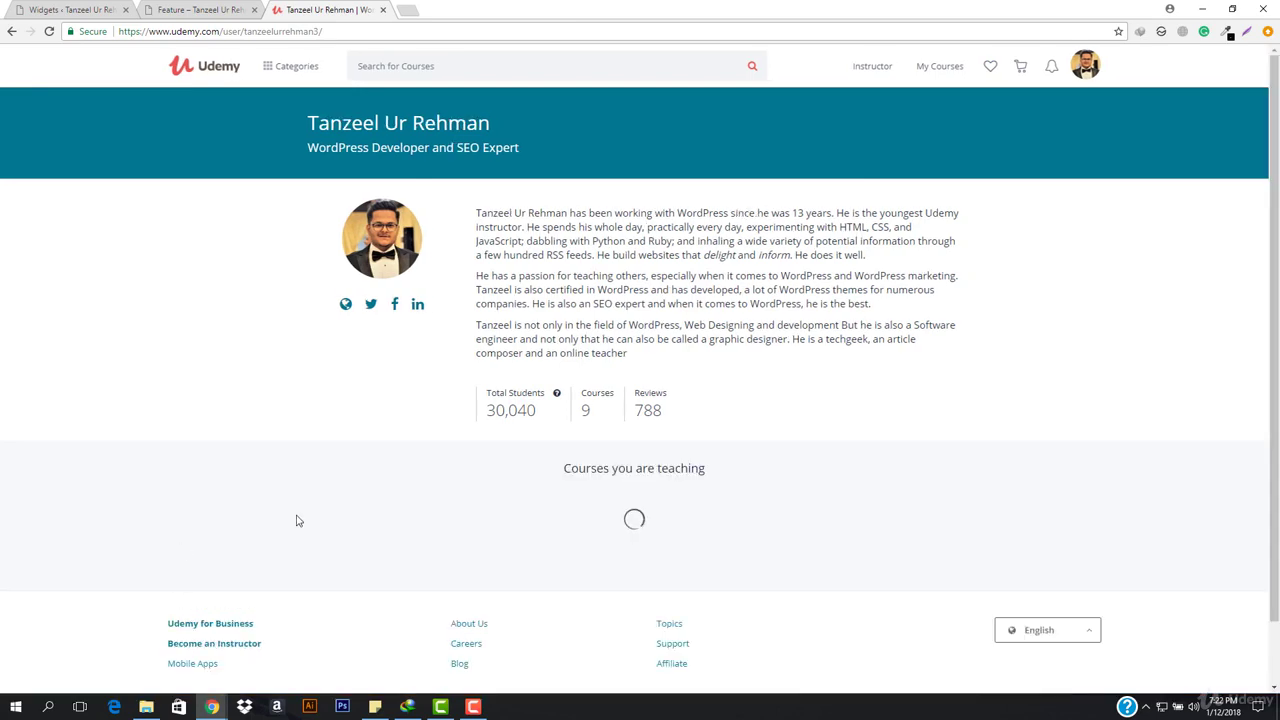
scroll(640, 569, down, 2)
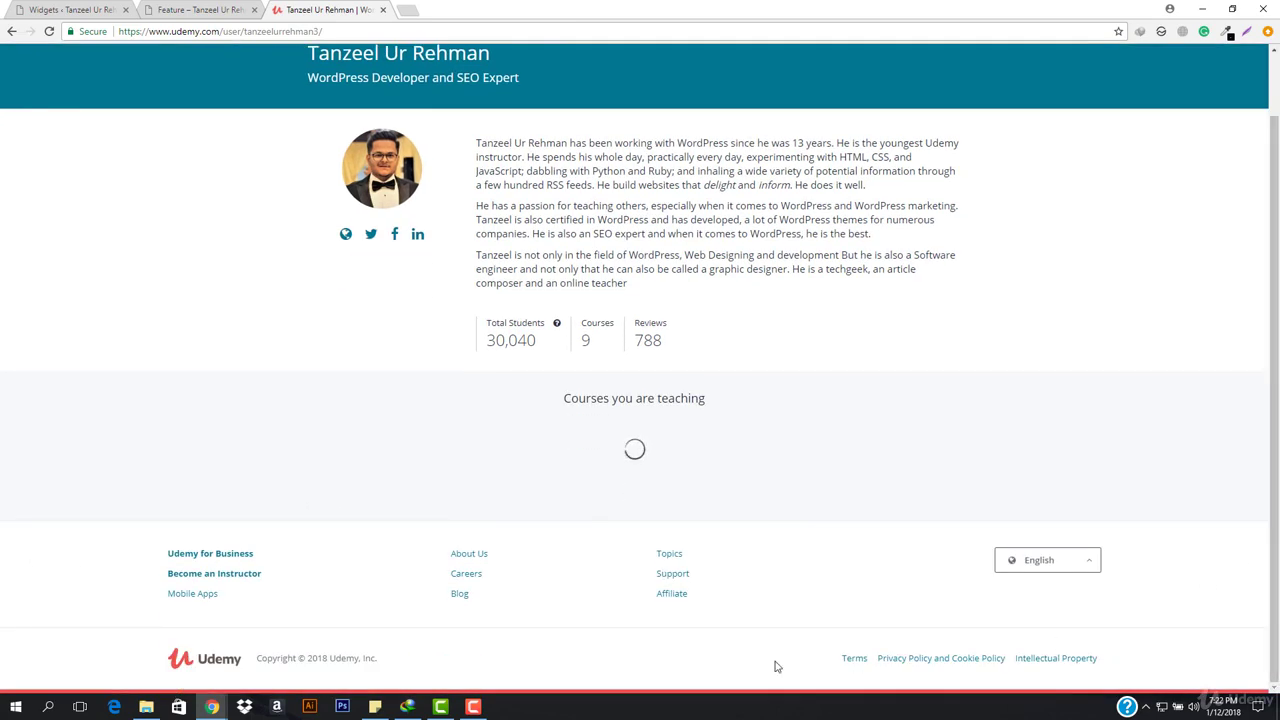
middle_click(308, 6)
Step: Open apple.com in a new browser tab and examine how its footer links are arranged
click(281, 11)
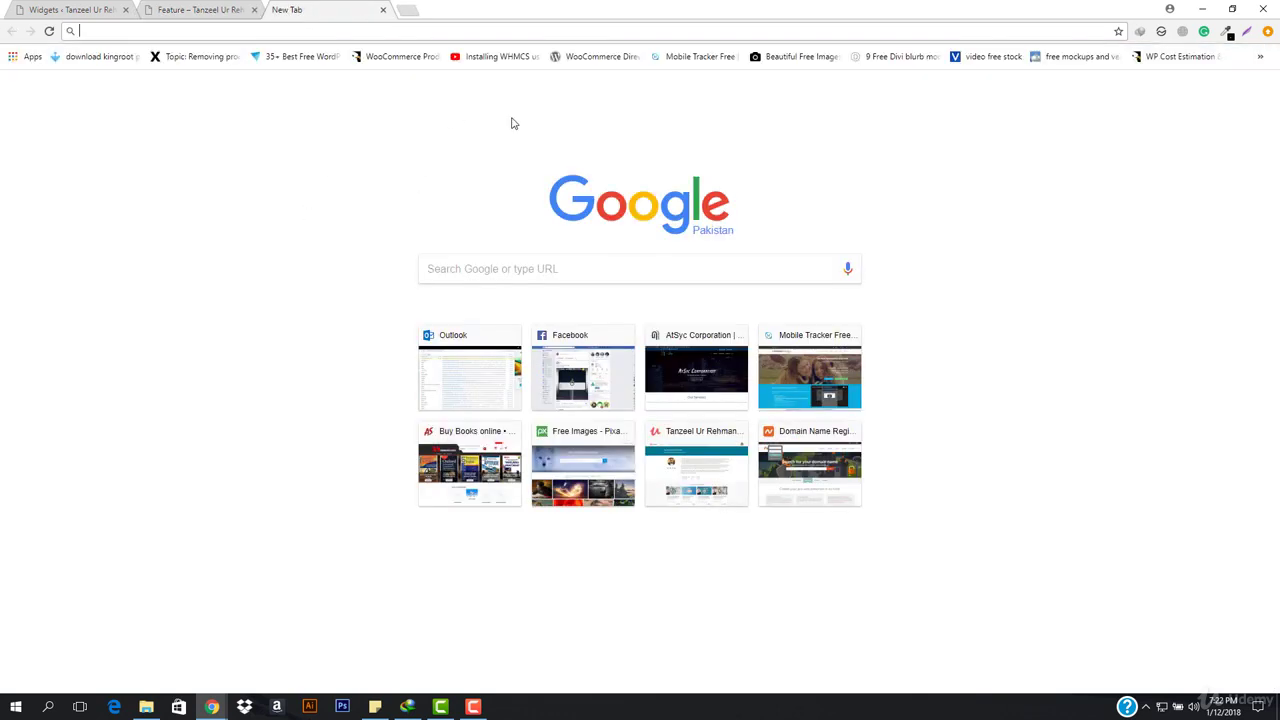
text(apple.com)
key(Return)
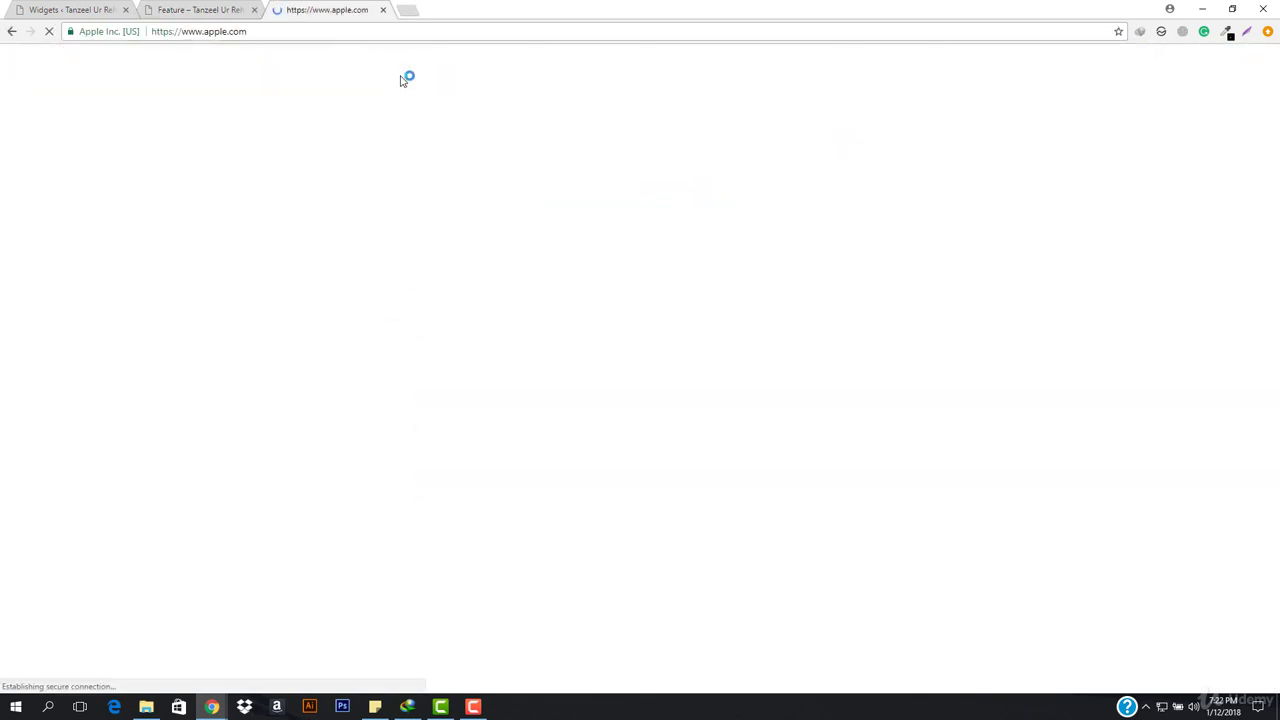
scroll(405, 286, down, 5)
scroll(405, 286, down, 10)
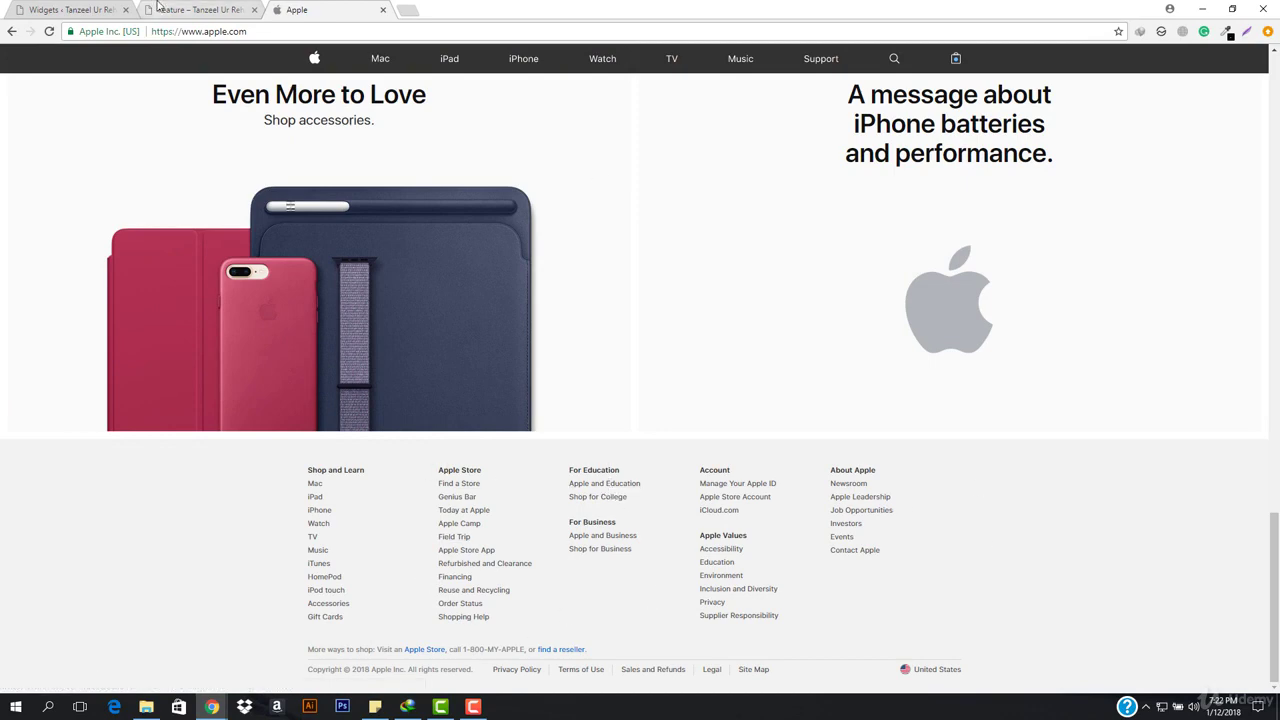
Step: Return to the Widgets page, add a Navigation Menu widget to Footer 2, and check which menus it offers
click(200, 9)
click(63, 9)
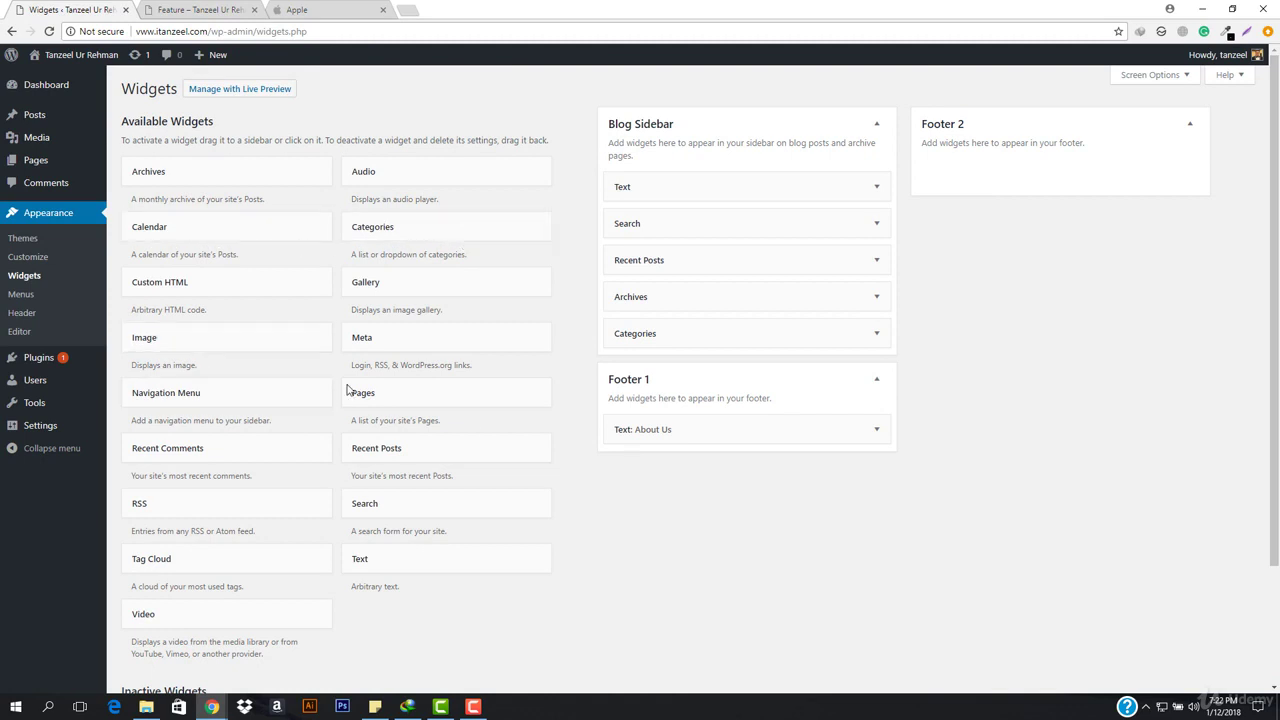
click(209, 395)
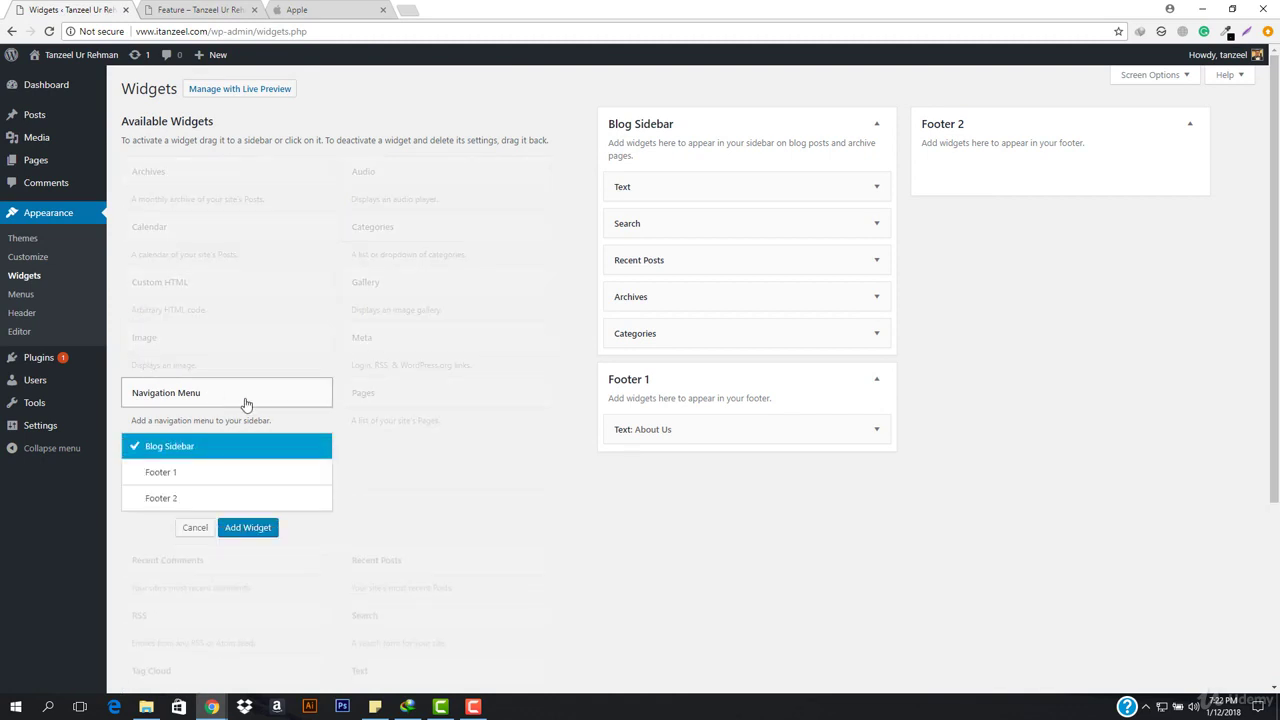
click(162, 498)
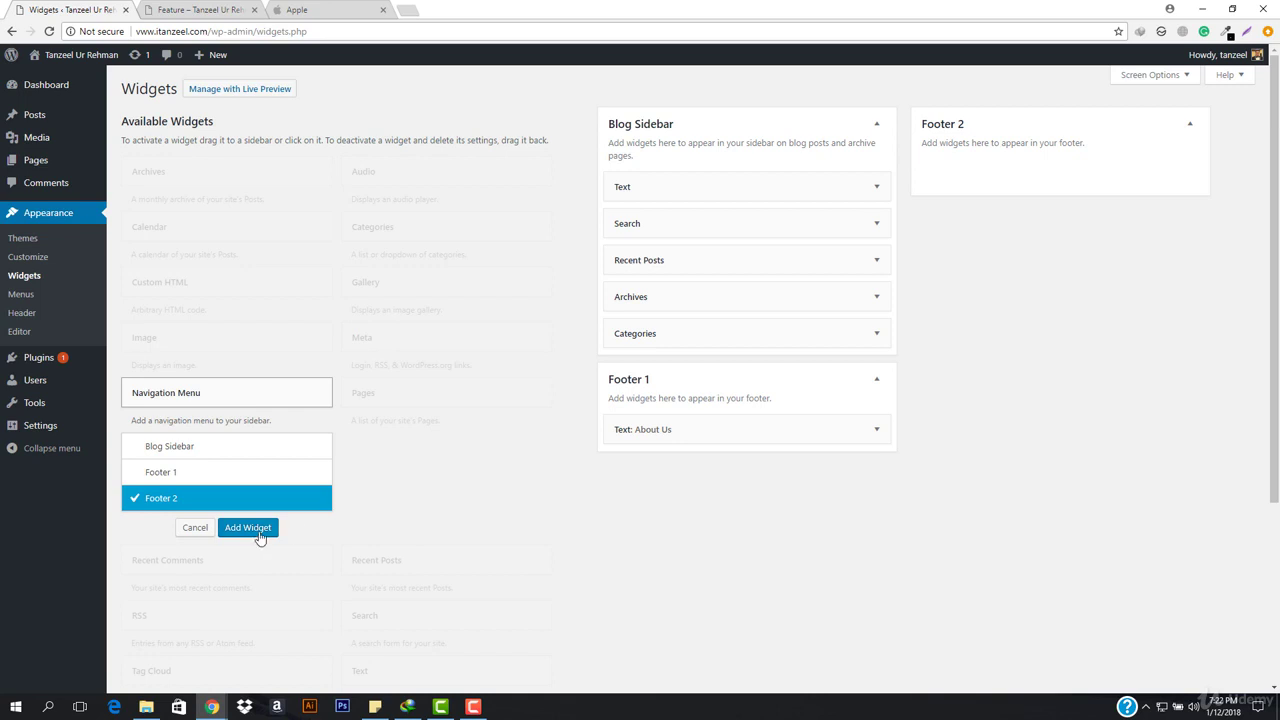
click(258, 530)
click(1017, 251)
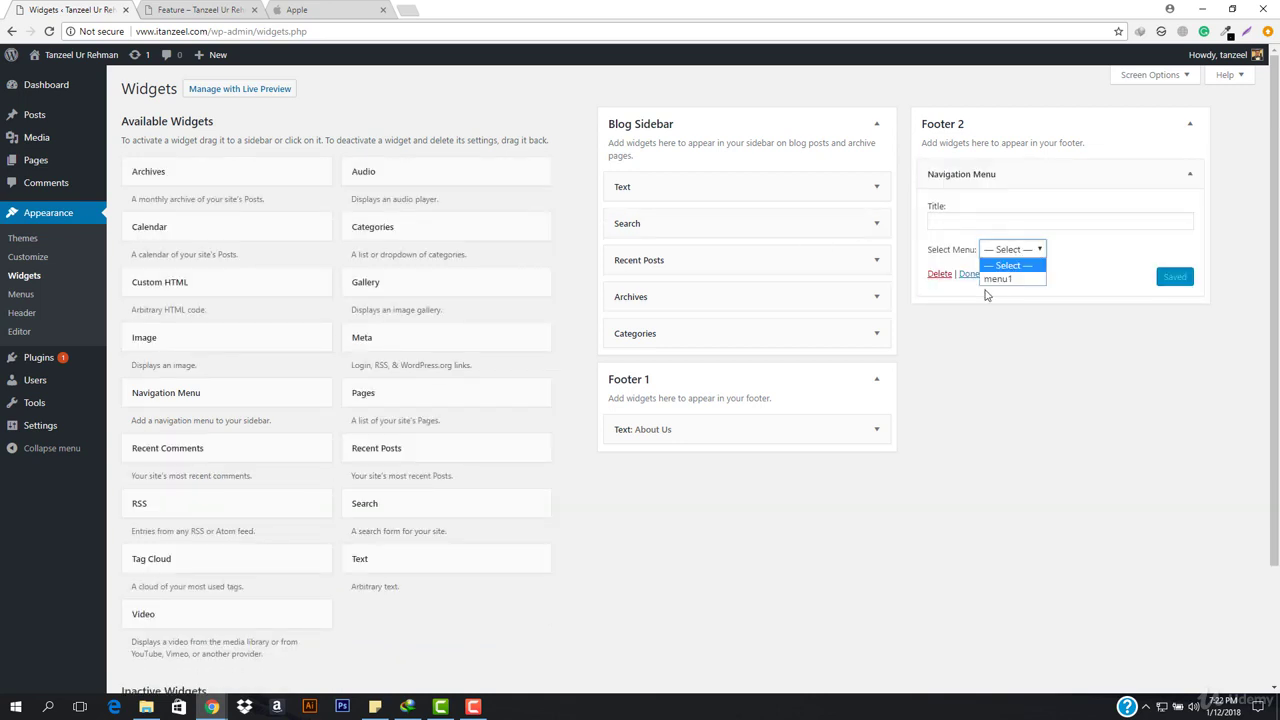
click(1035, 257)
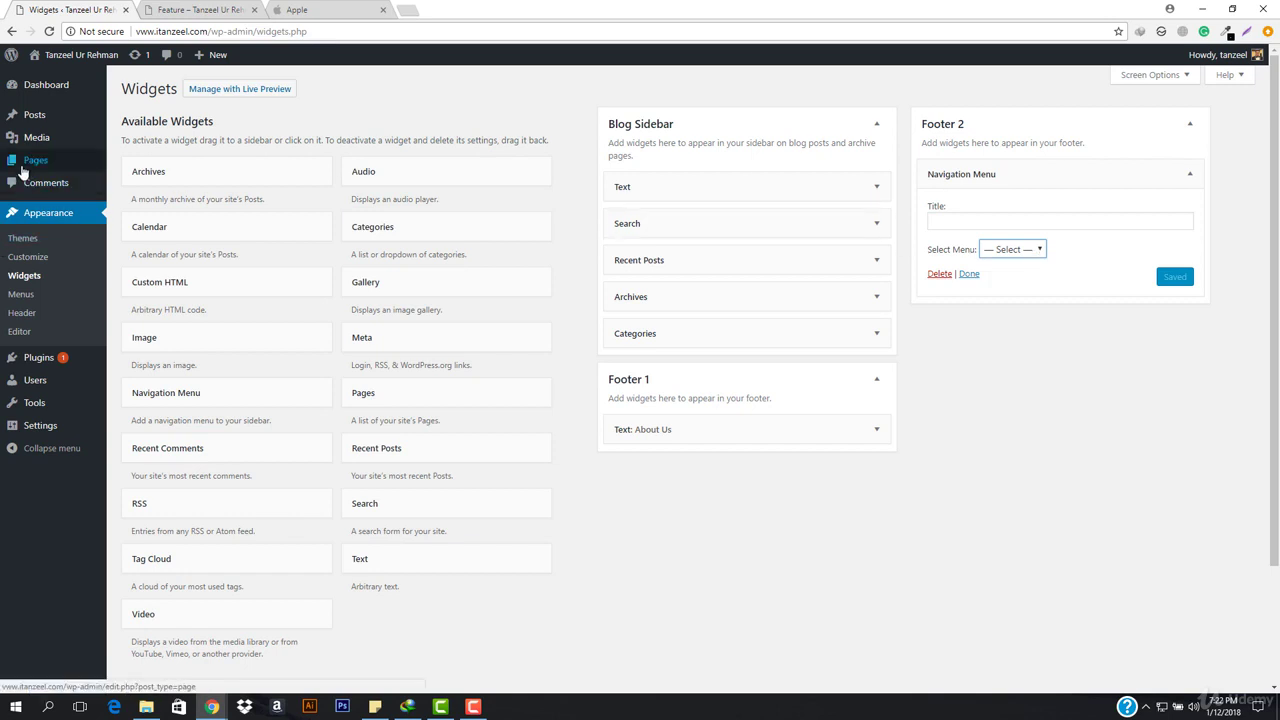
Step: Open the Menus page in a separate browser tab and create a new menu named "footer menu"
right_click(16, 292)
click(55, 298)
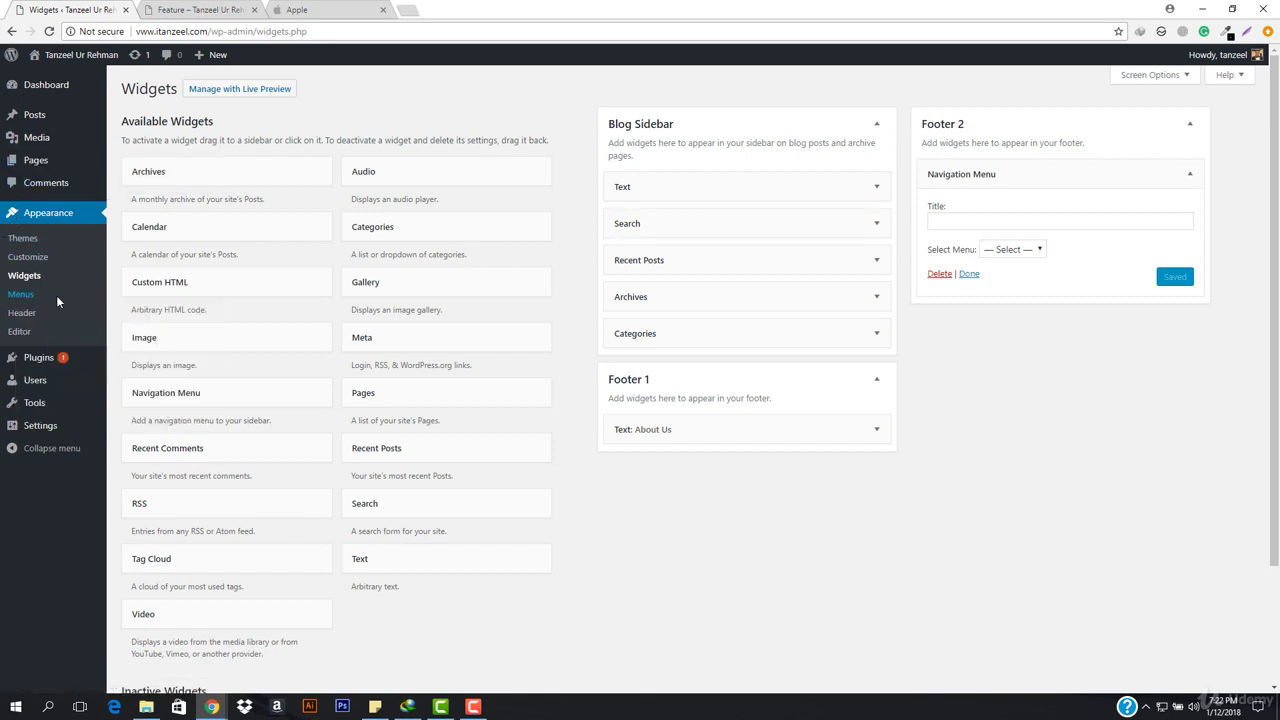
click(194, 8)
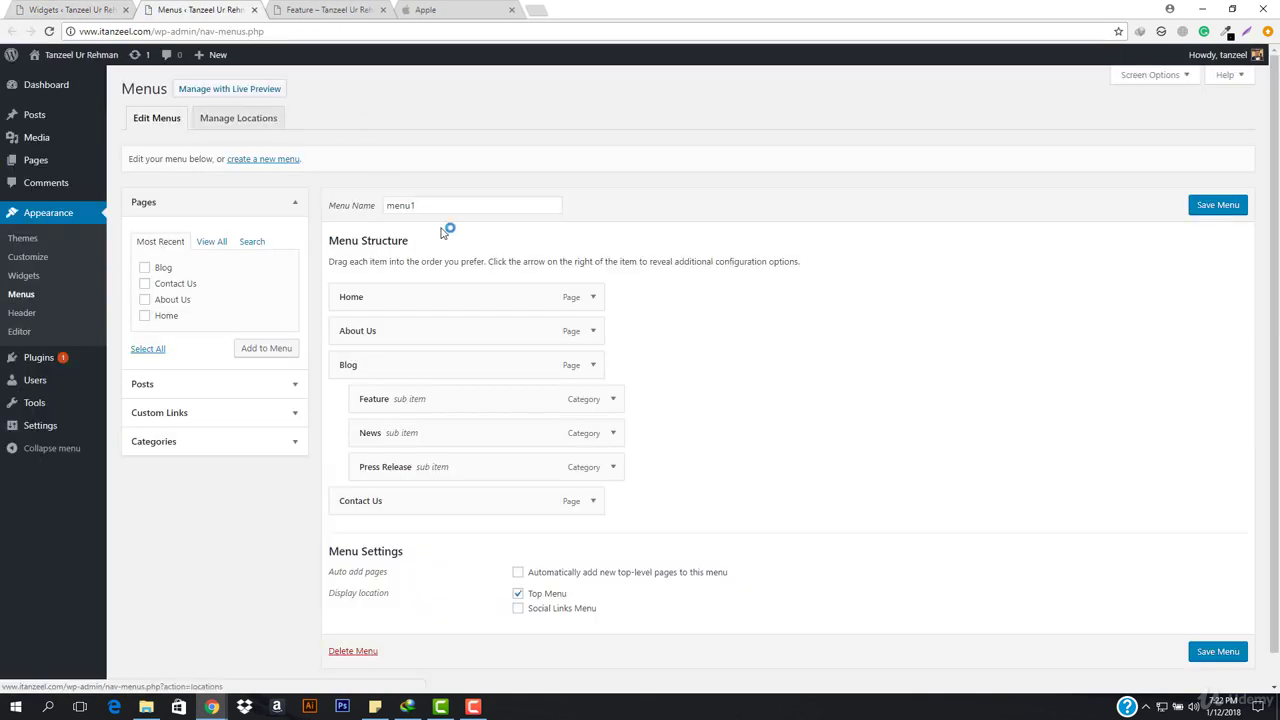
click(257, 159)
click(446, 205)
text(footer menu)
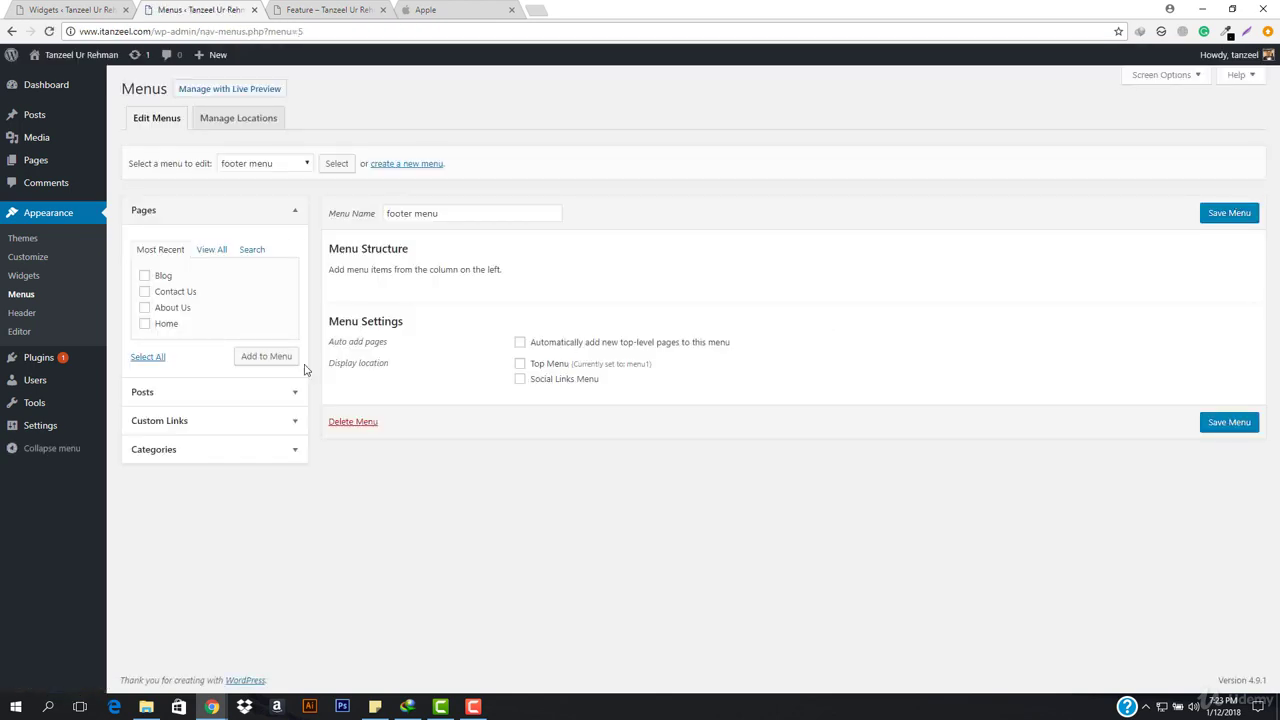
Step: Add all pages to the footer menu and remove the duplicate Home item at its end
click(211, 250)
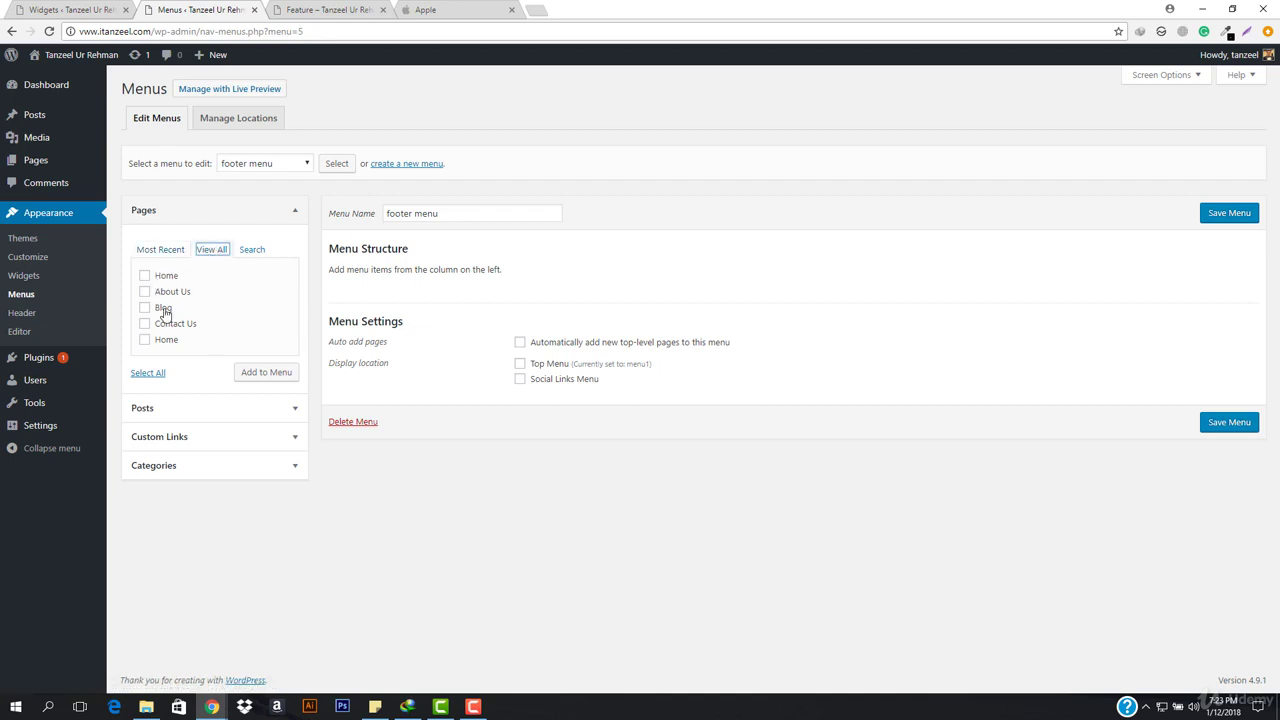
click(147, 373)
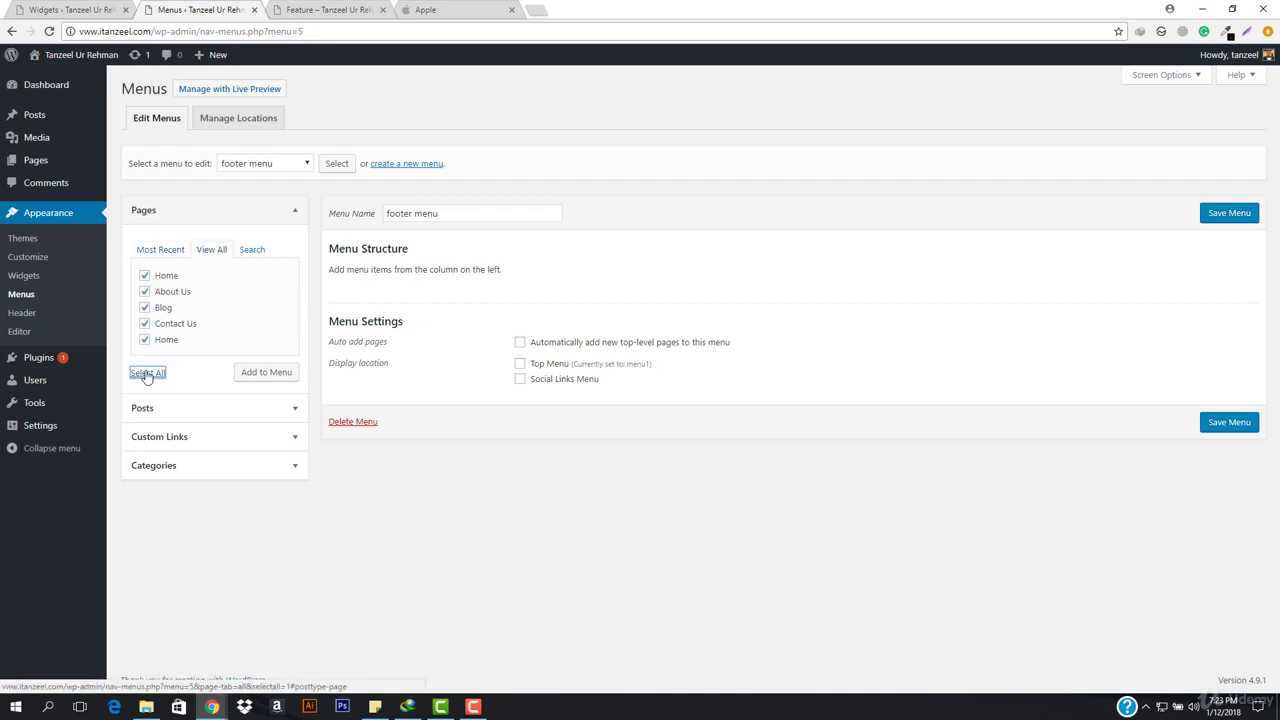
click(250, 372)
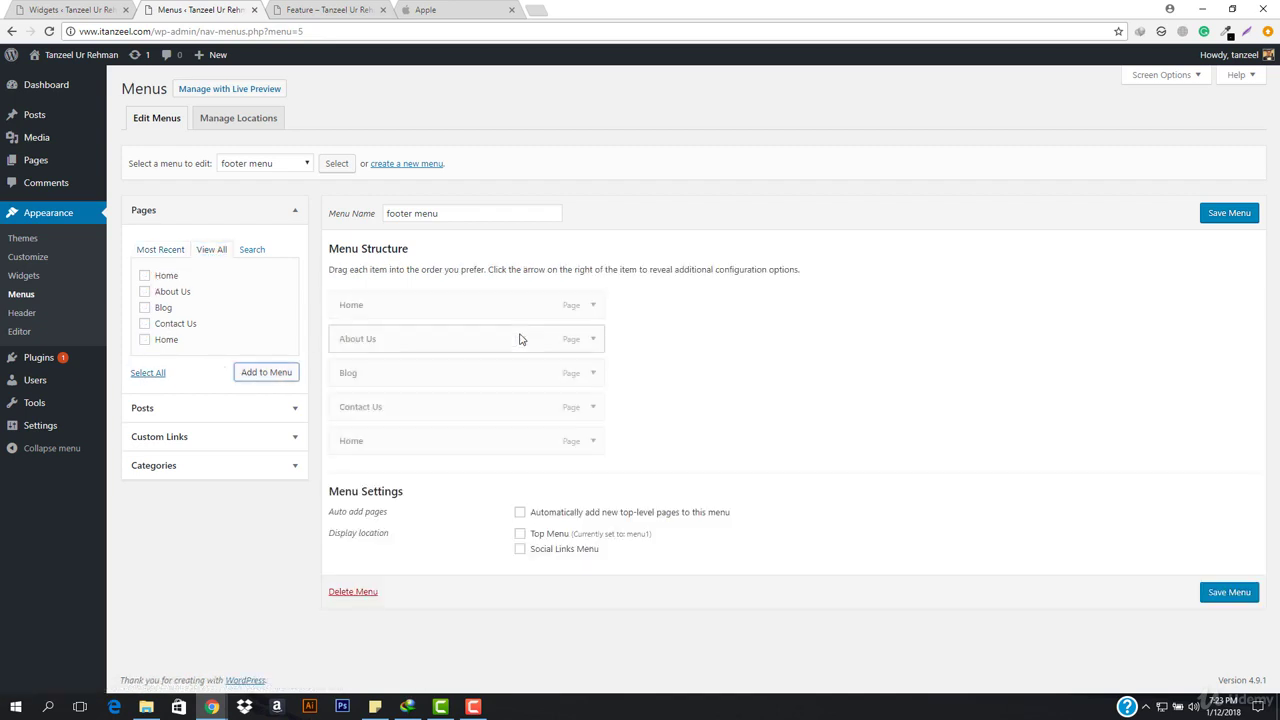
click(591, 443)
click(351, 560)
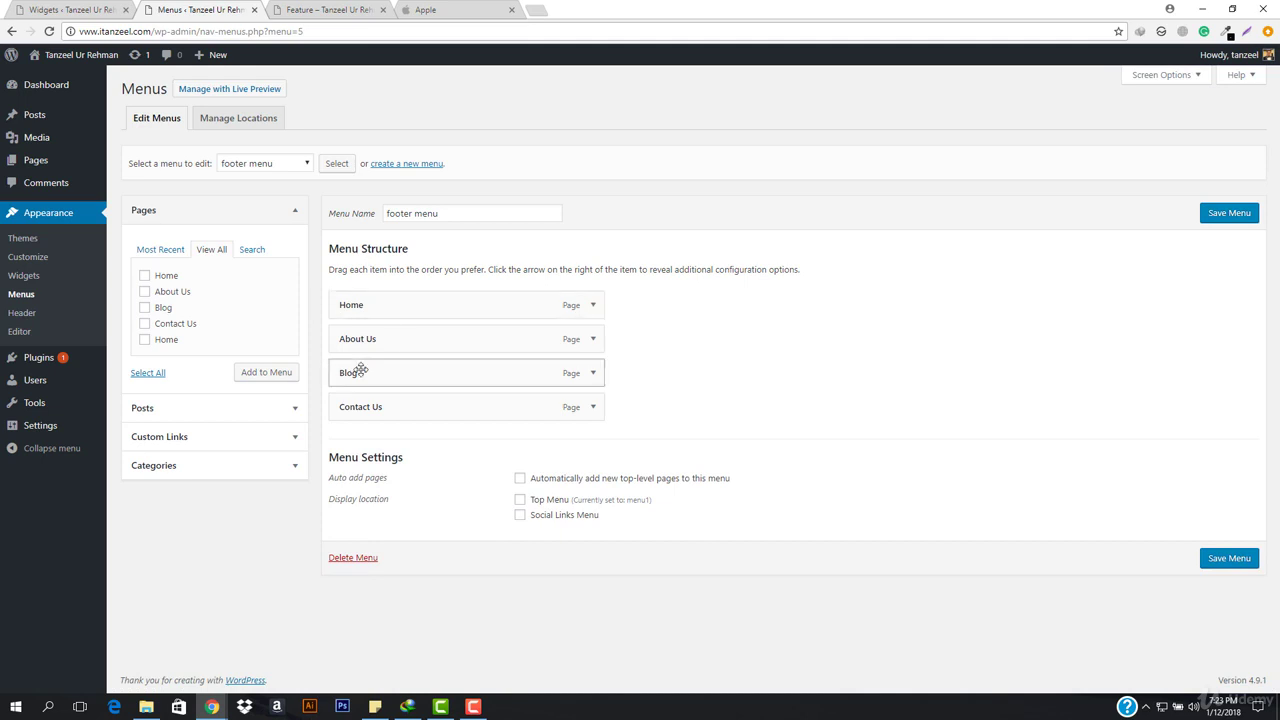
Step: Add the Feature, News and Press Release categories to the footer menu
click(258, 466)
click(147, 427)
click(258, 426)
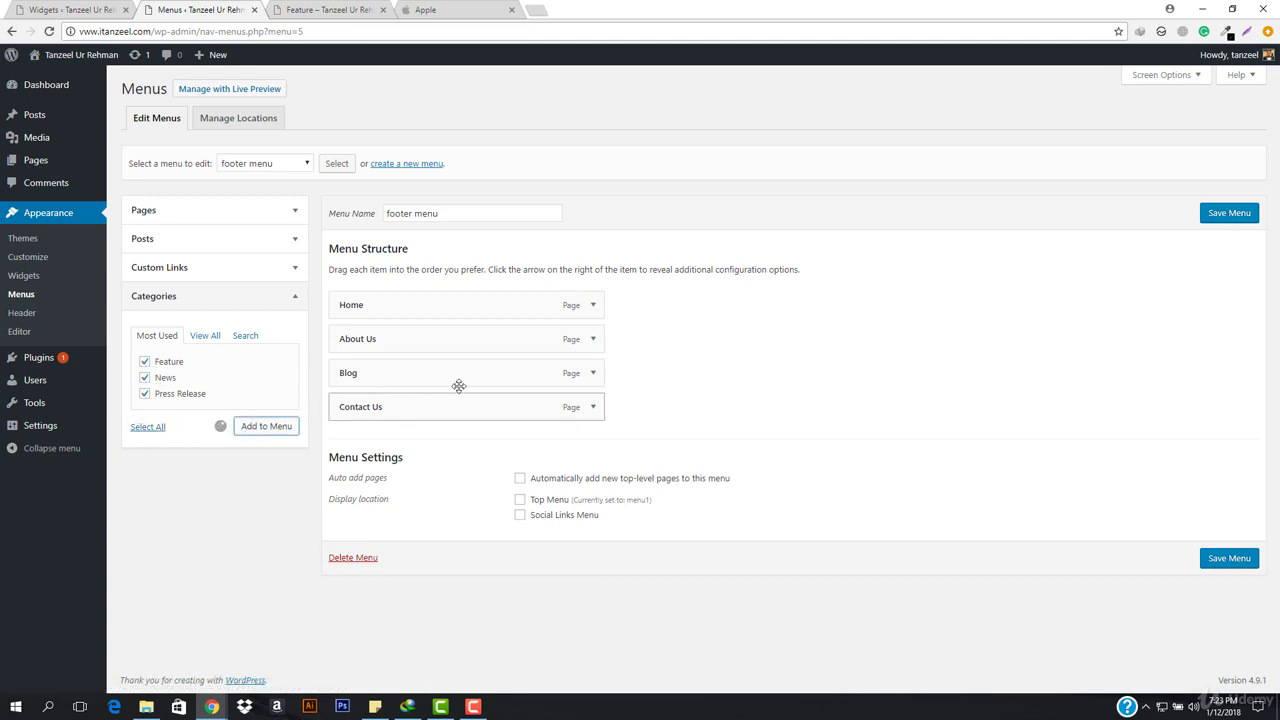
click(218, 272)
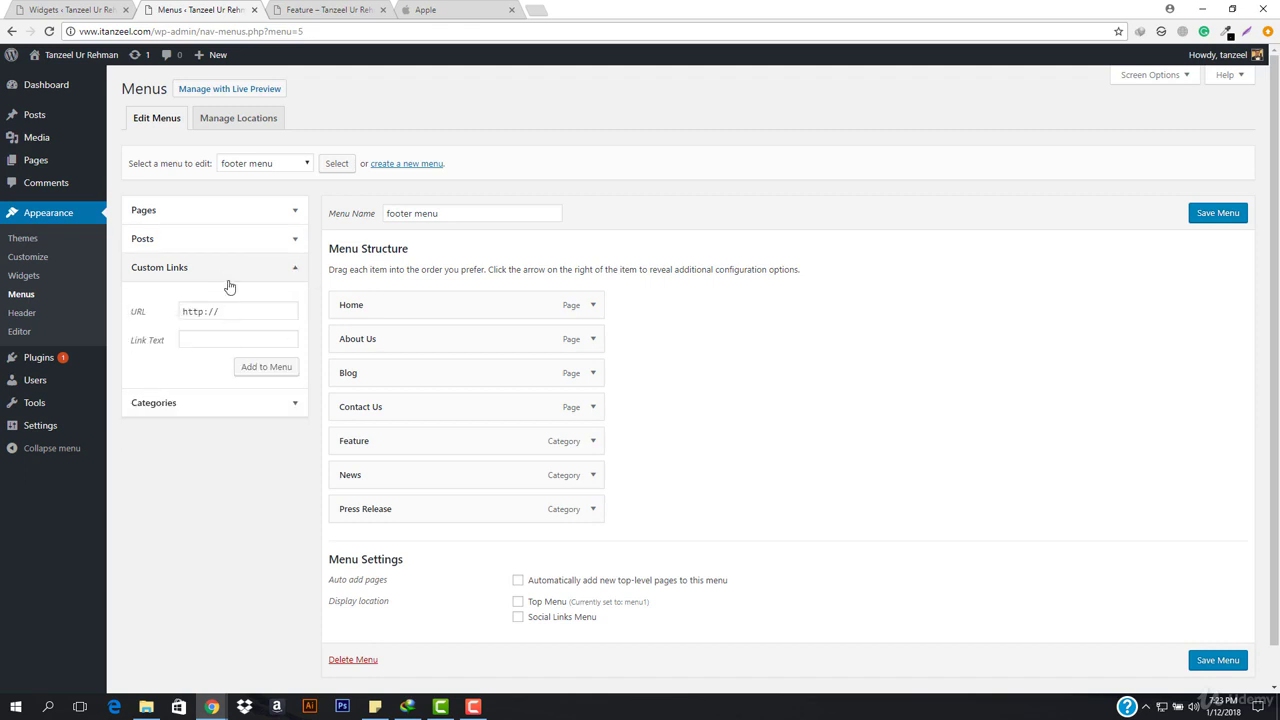
click(259, 312)
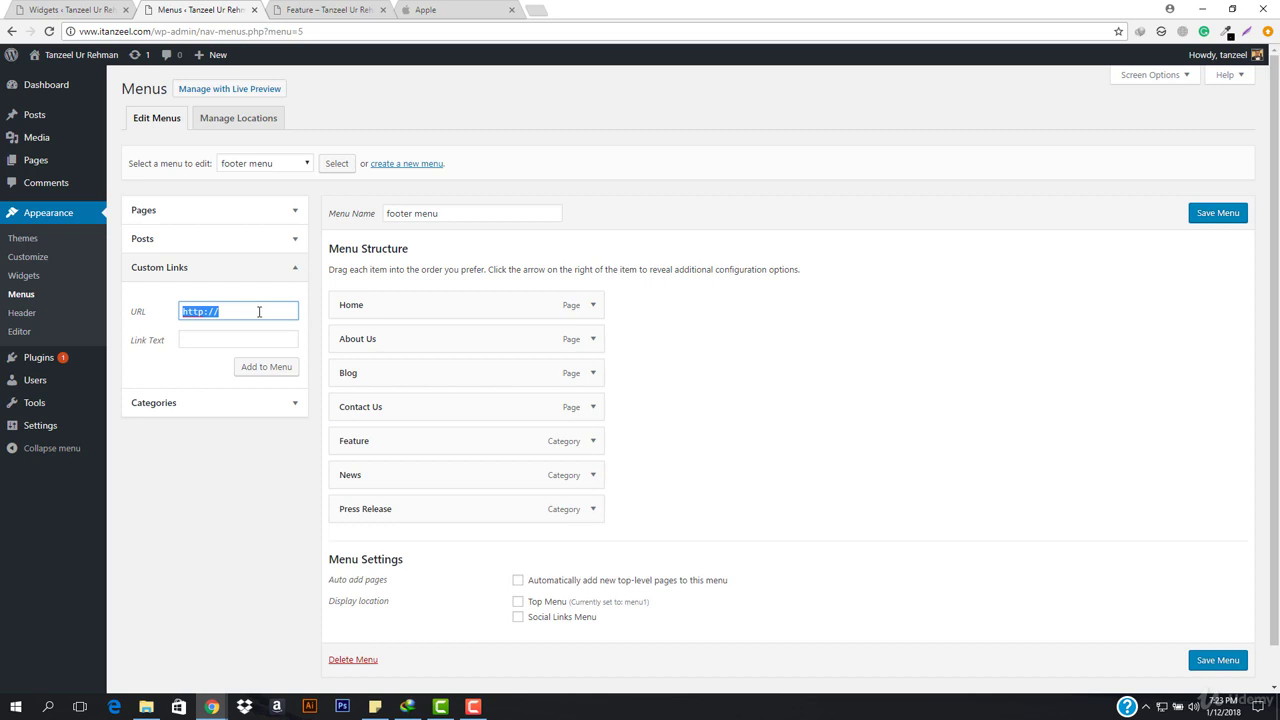
click(259, 312)
text(fb.com)
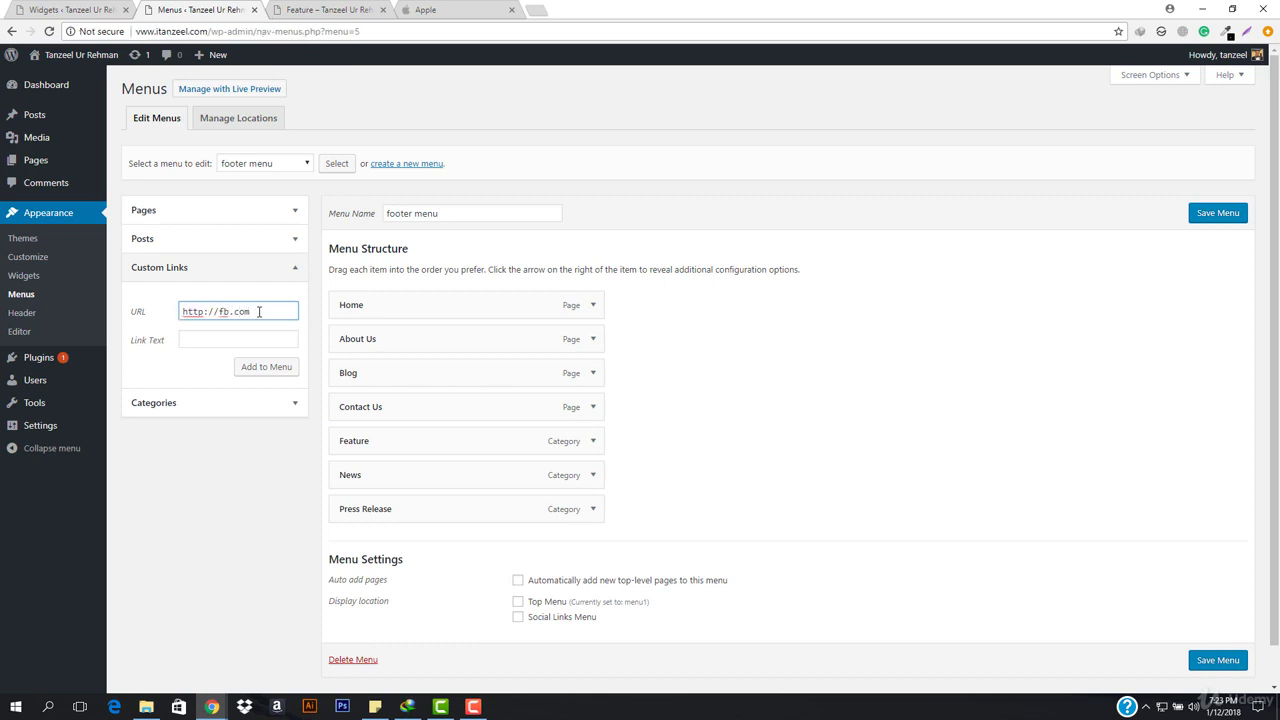
click(238, 347)
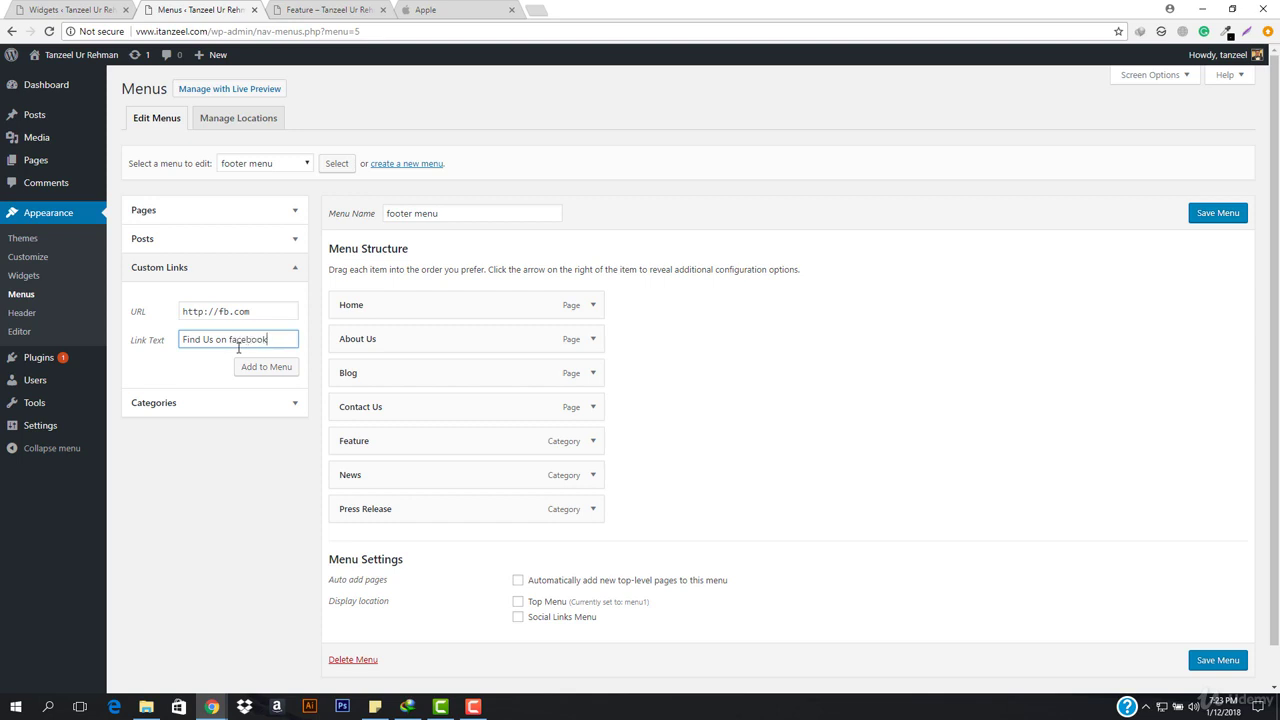
click(240, 367)
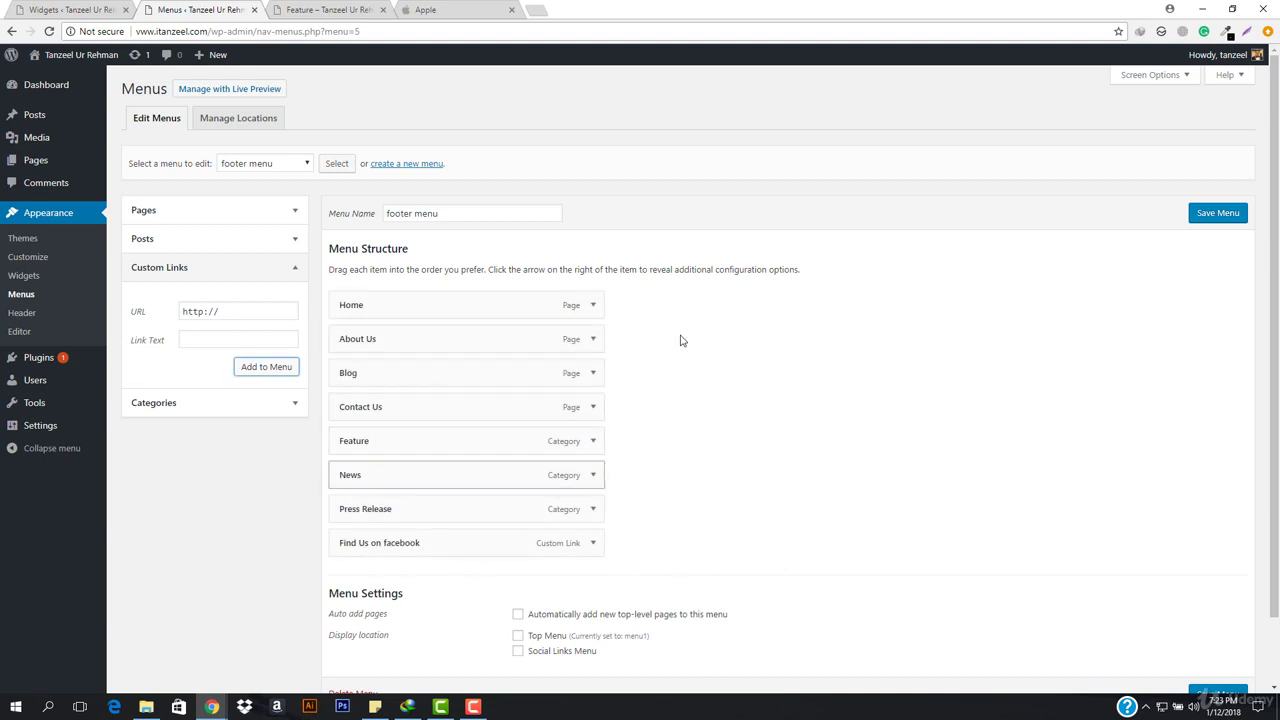
click(1215, 216)
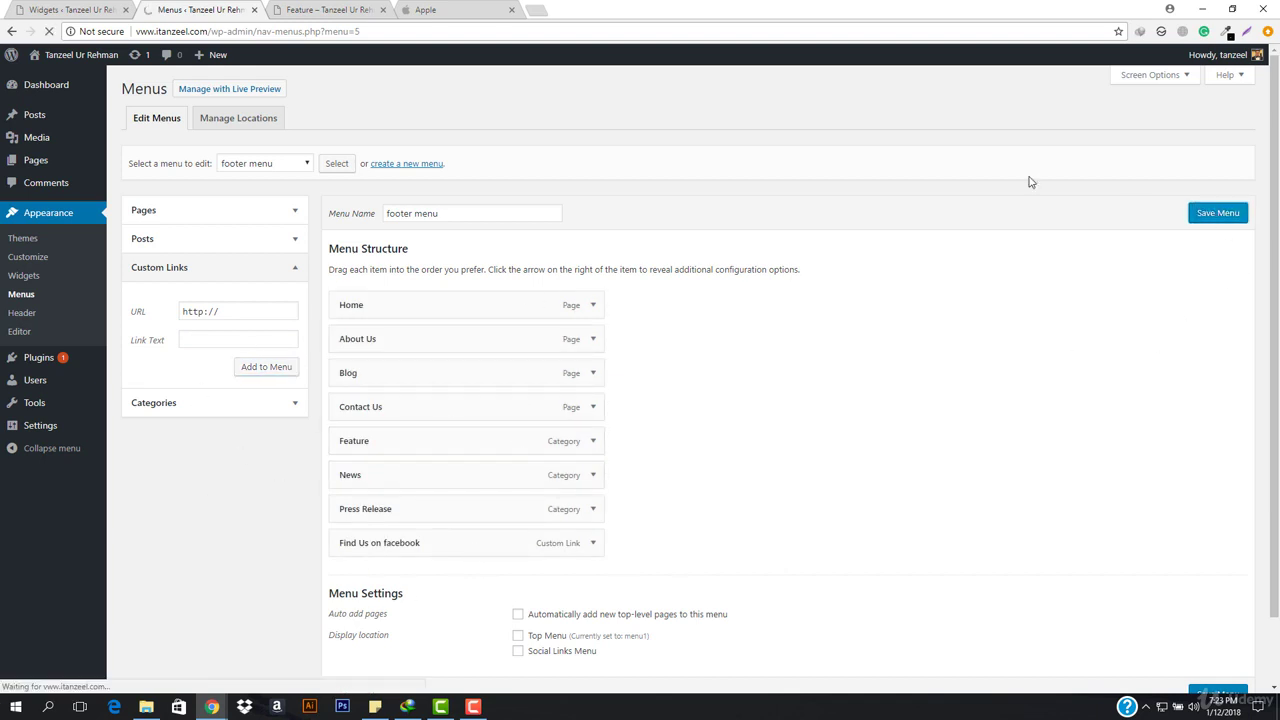
Step: Return to the Widgets page and reload it to refresh the menu choices
key(ctrl+shift+Tab)
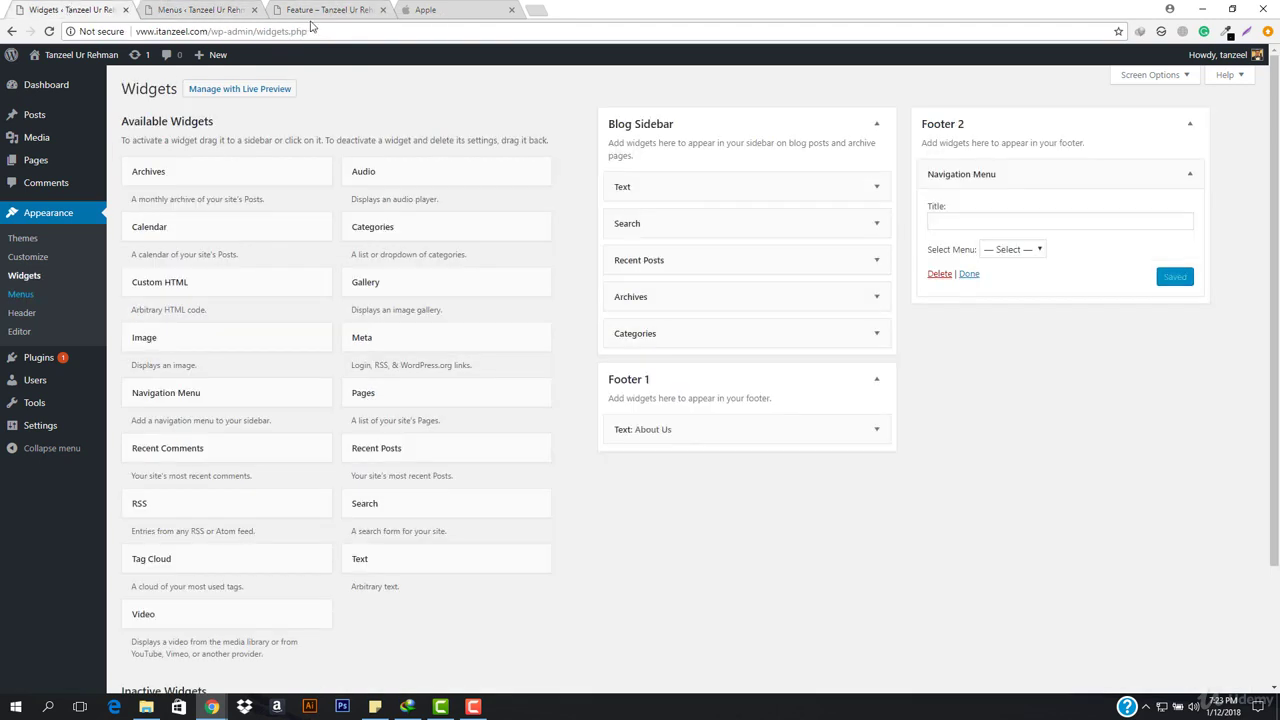
click(382, 33)
key(Return)
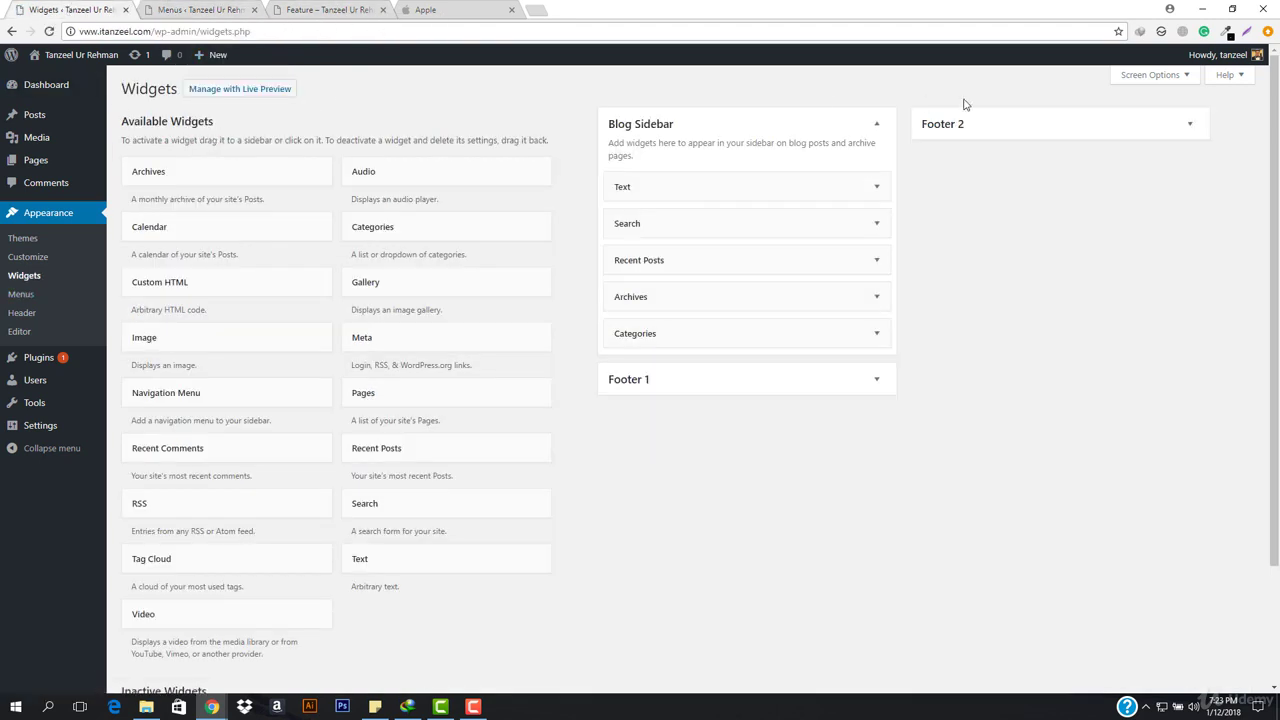
Step: Assign the footer menu to the Navigation Menu widget in Footer 2 and save the widget
click(1035, 127)
click(1184, 184)
click(1017, 251)
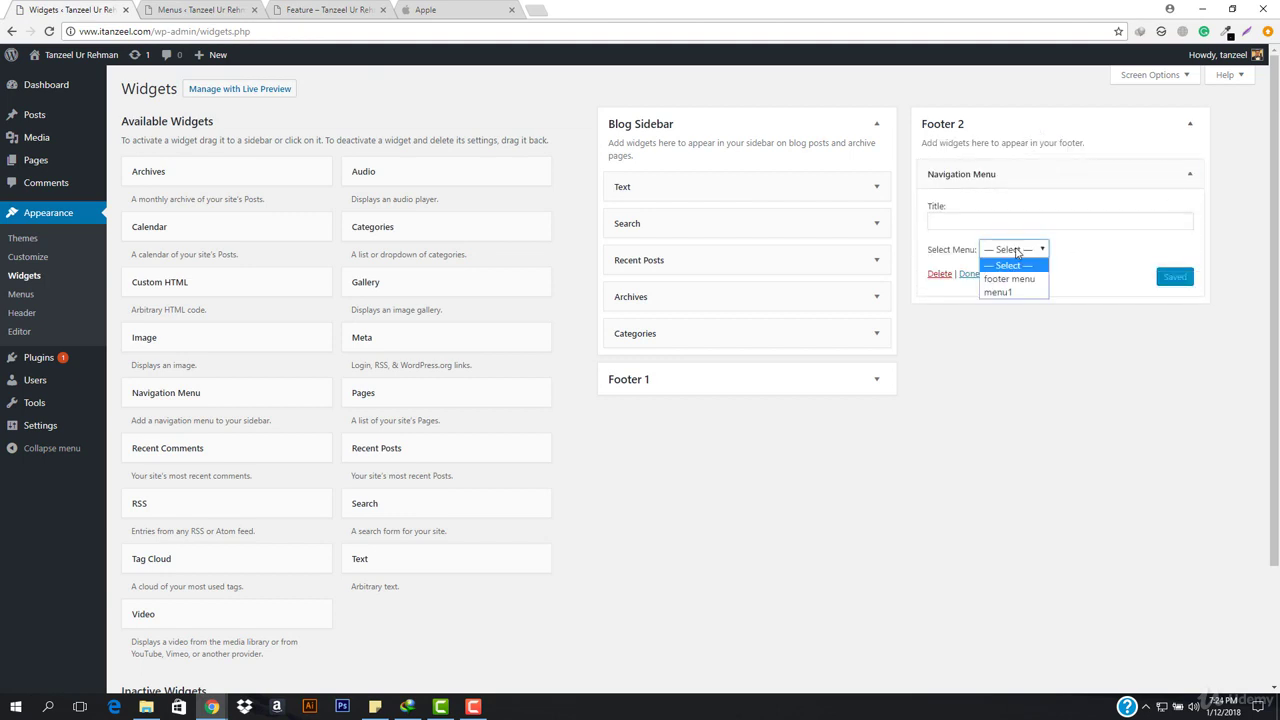
click(1012, 279)
click(1179, 279)
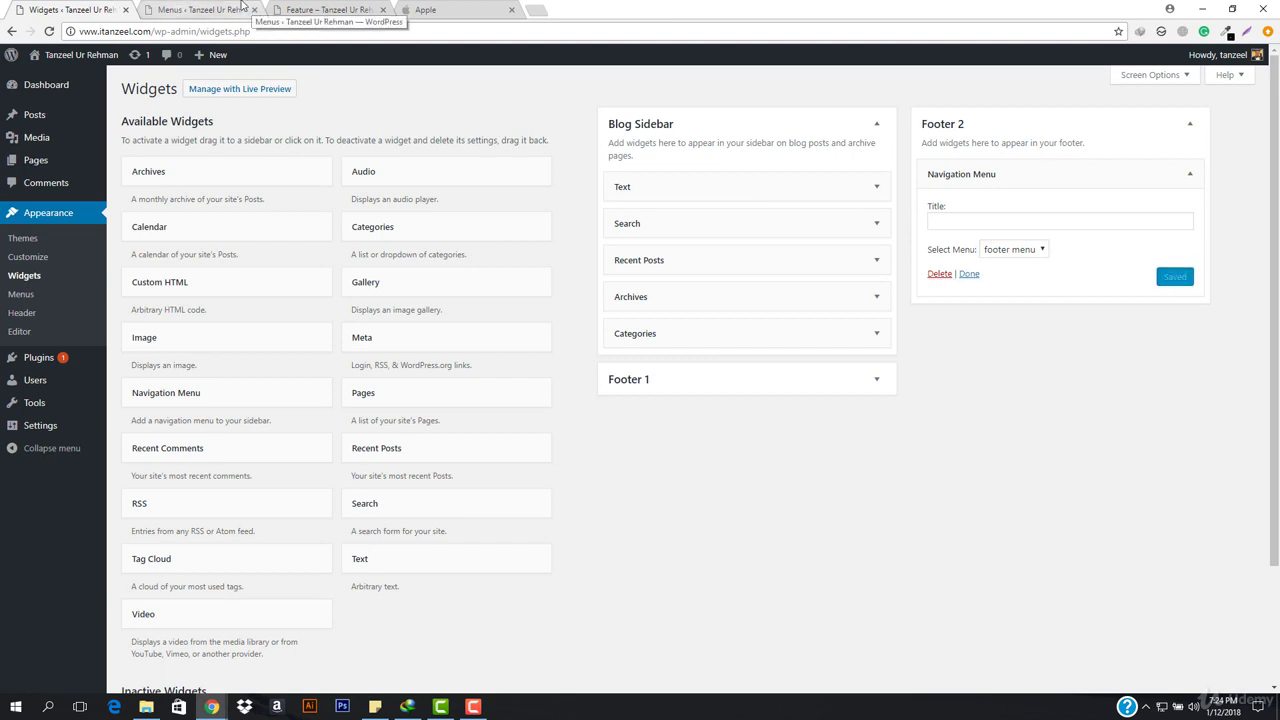
Step: Review the footer menu's structure, then reload the live Feature category page to check the footer
click(226, 9)
scroll(471, 606, down, 2)
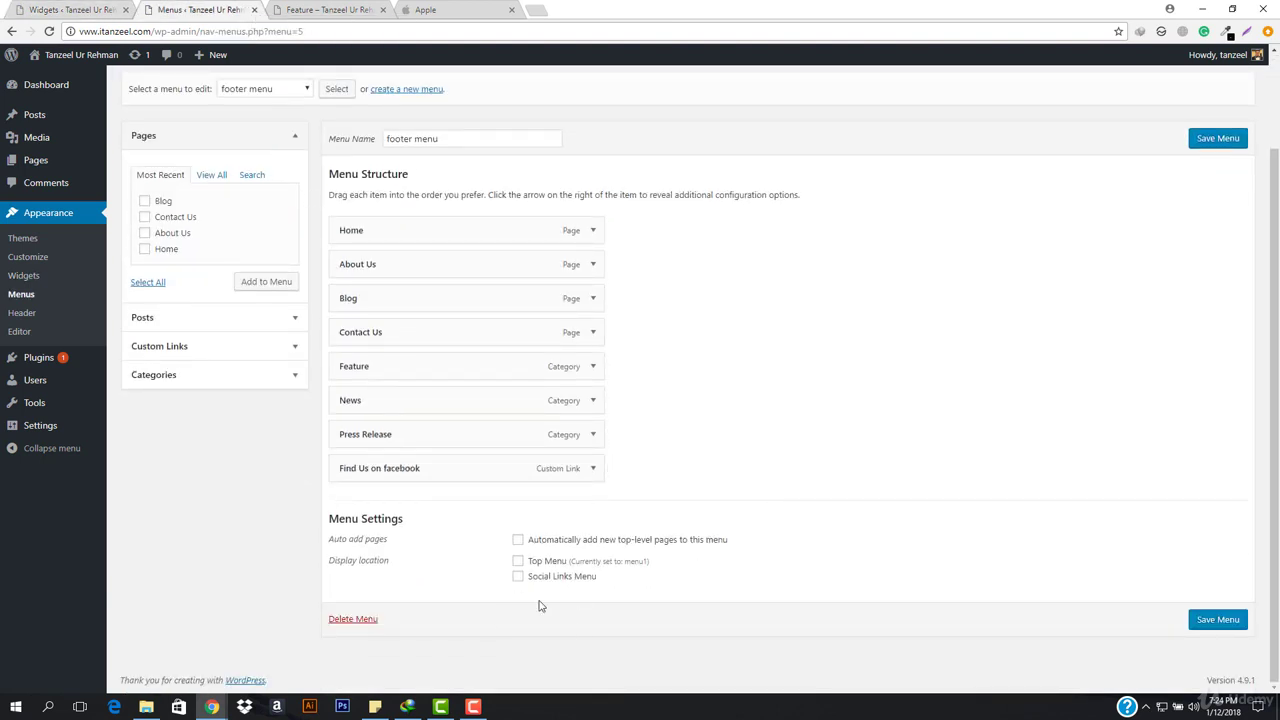
click(340, 9)
click(240, 31)
key(Return)
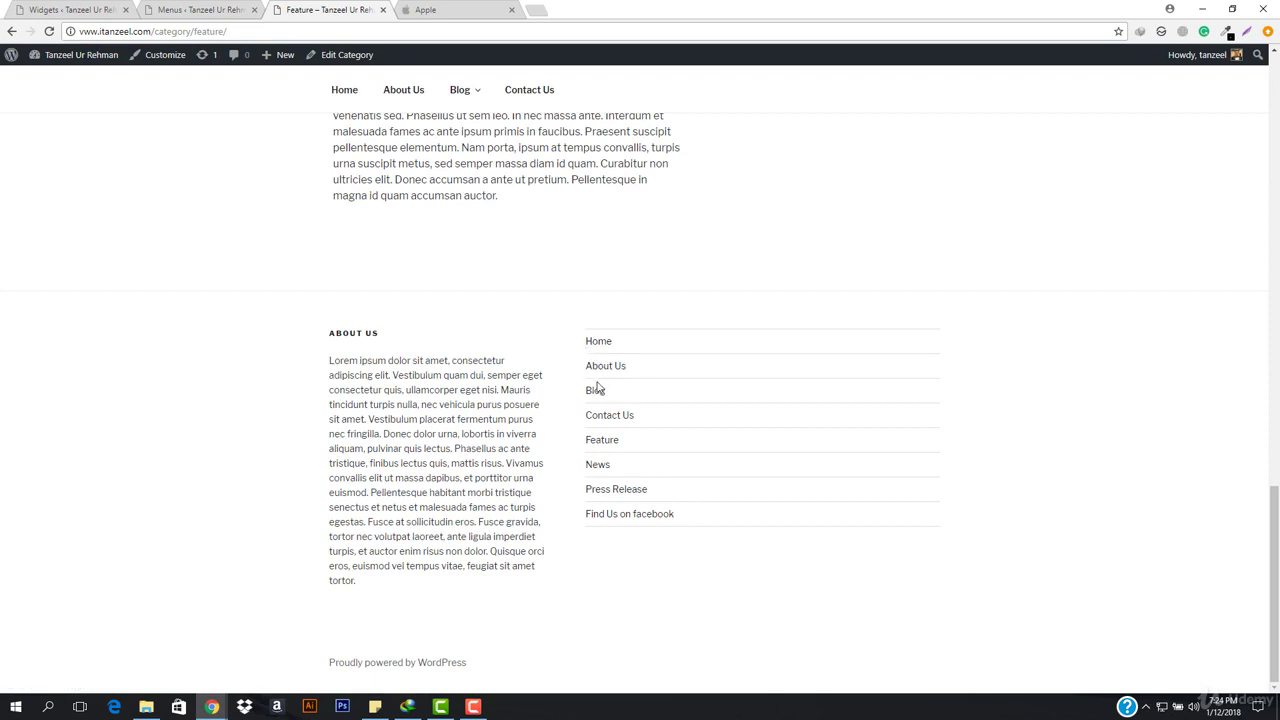
Step: Title the Footer 2 Navigation Menu widget "All Pages" and save it
click(64, 7)
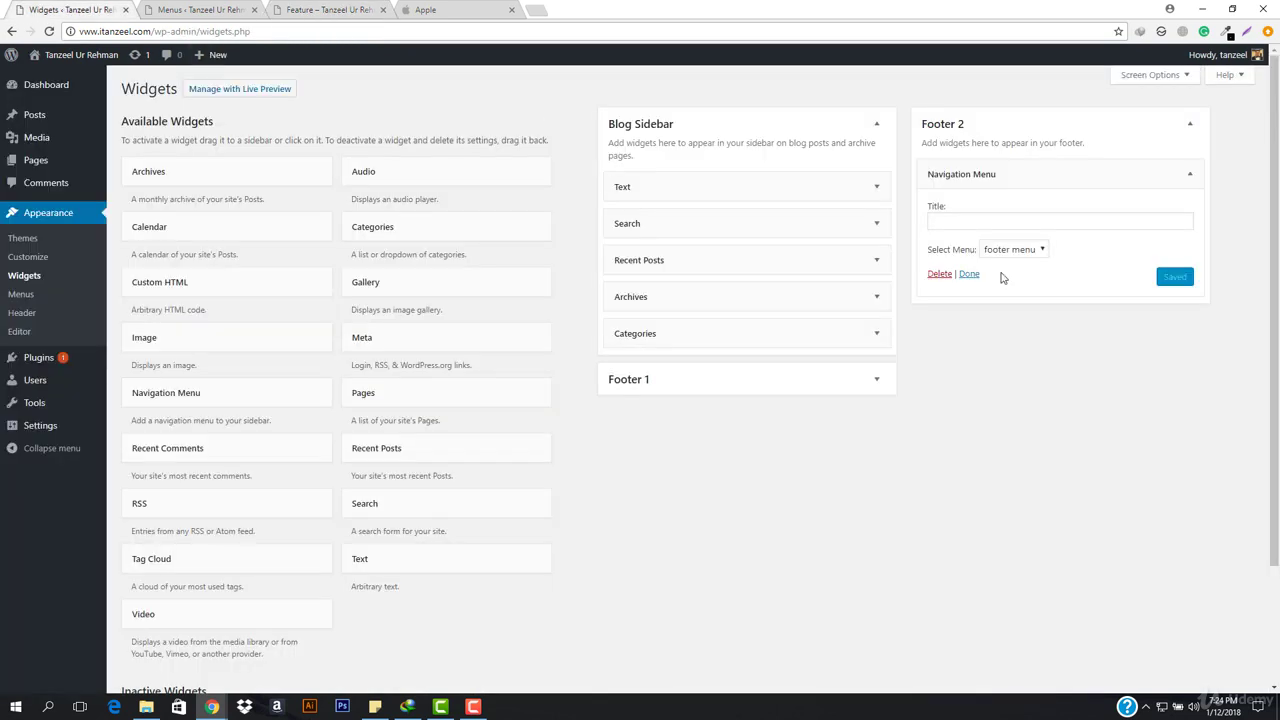
click(981, 226)
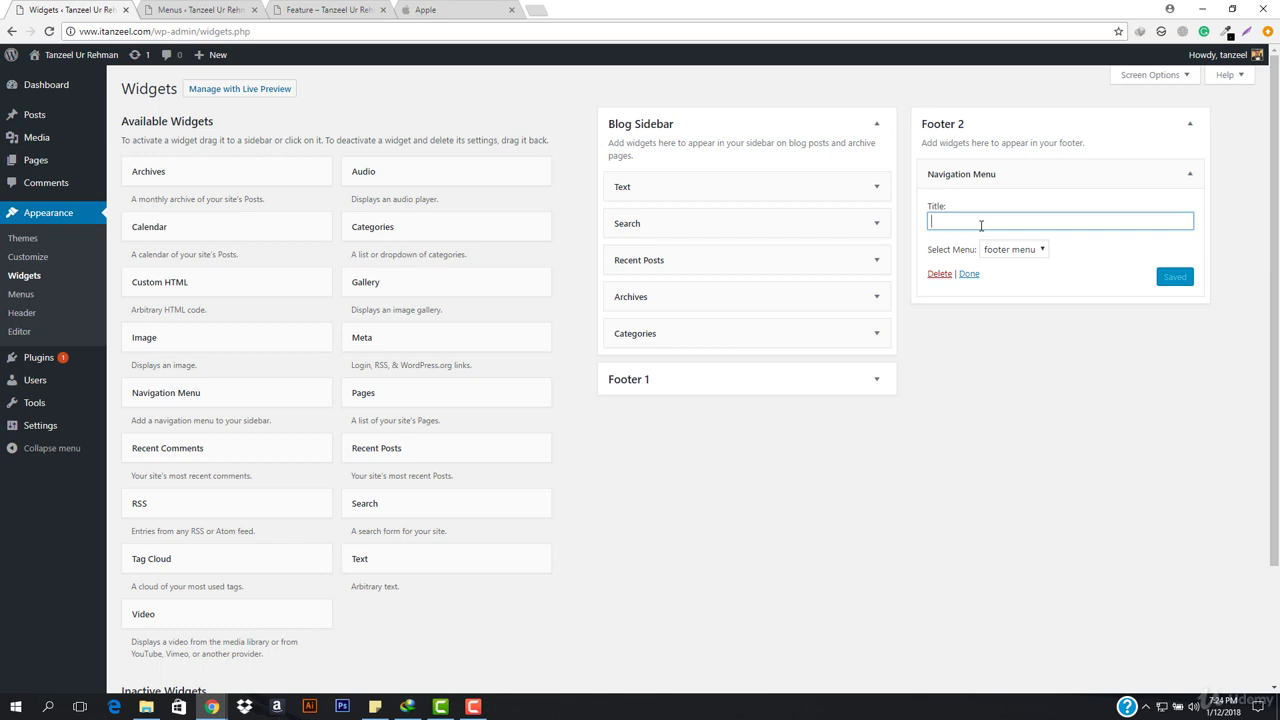
text(Need Help)
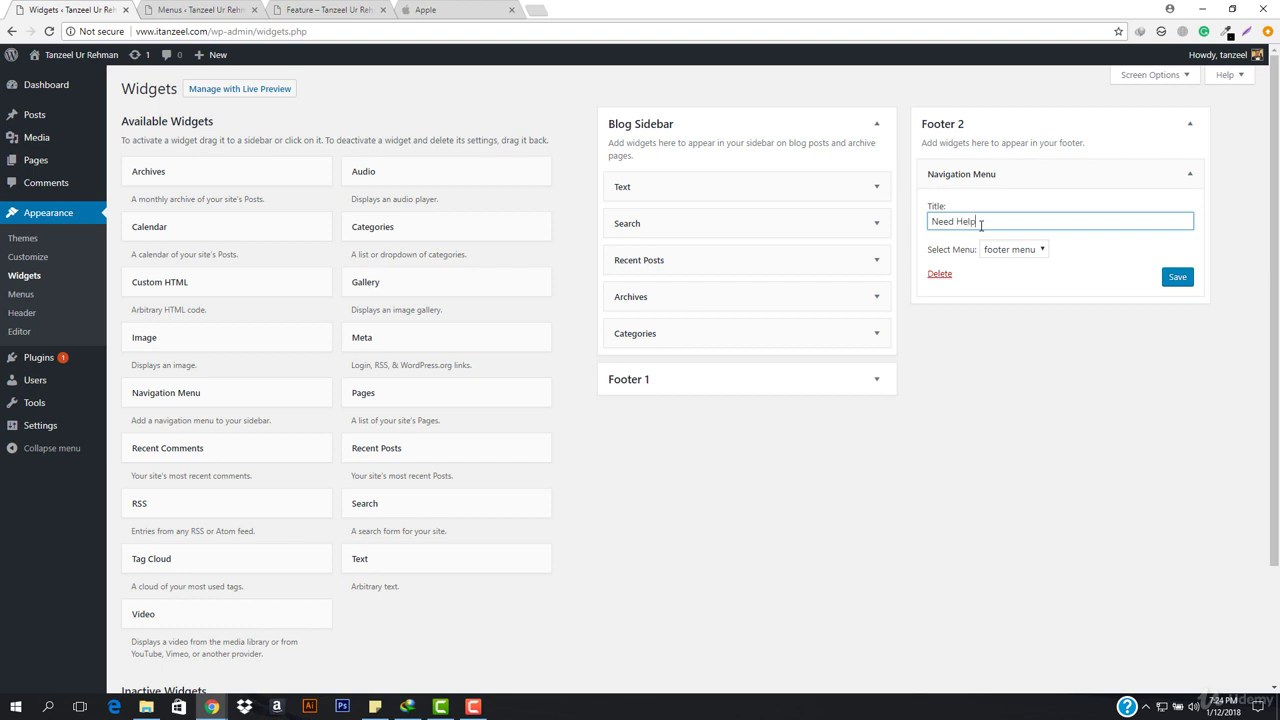
key(ctrl+a)
text(Menu)
key(ctrl+a)
text(A)
click(1179, 283)
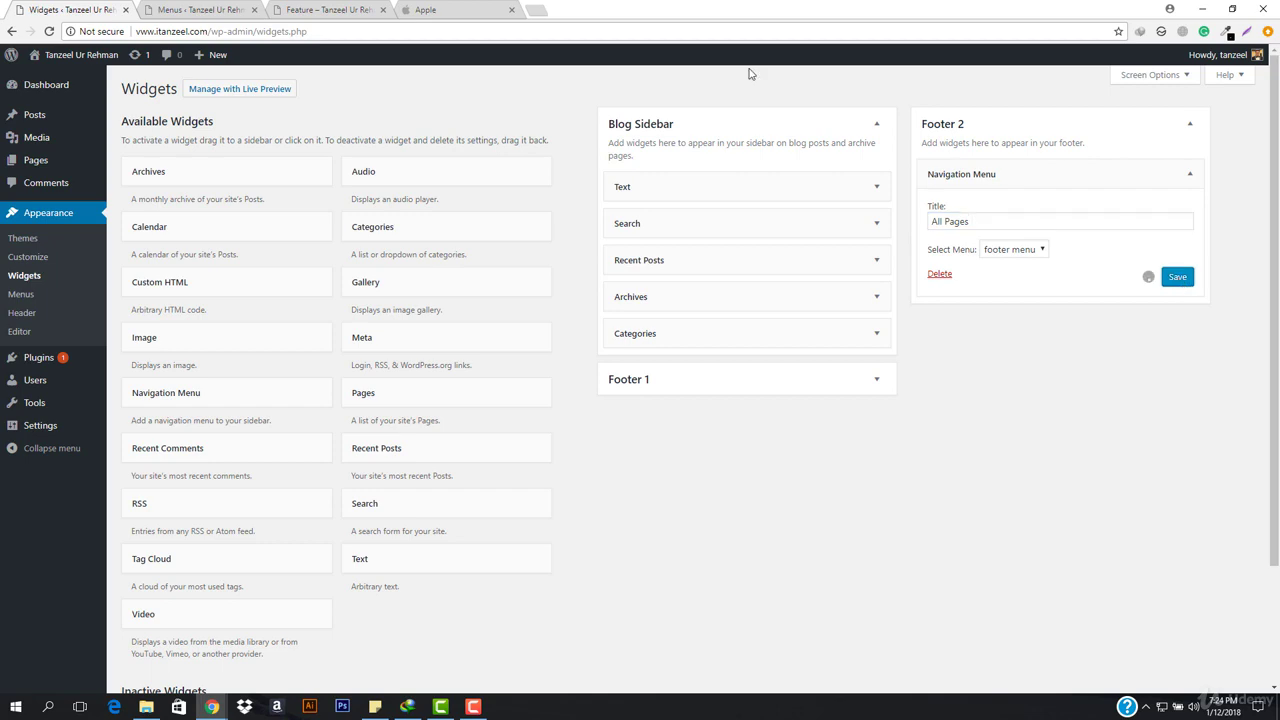
Step: Check the titled footer menu on the live Feature category and Contact Us pages, comparing with Apple's footer
click(443, 7)
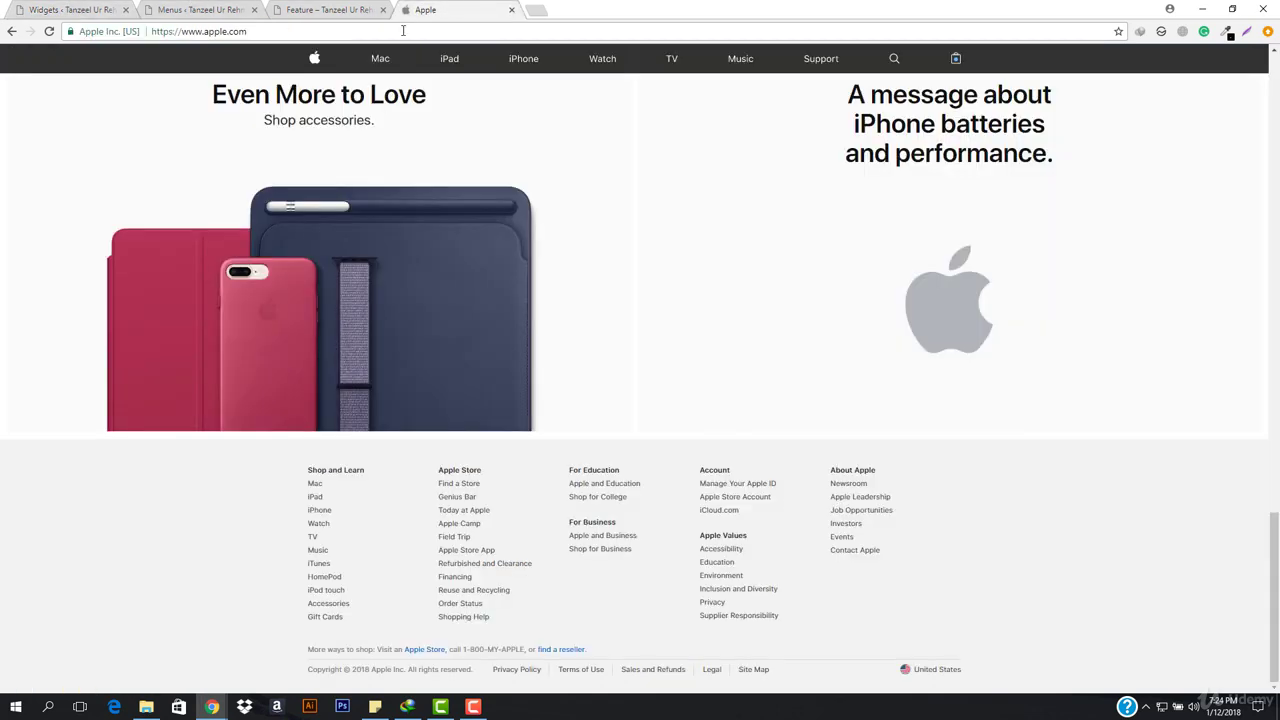
click(300, 5)
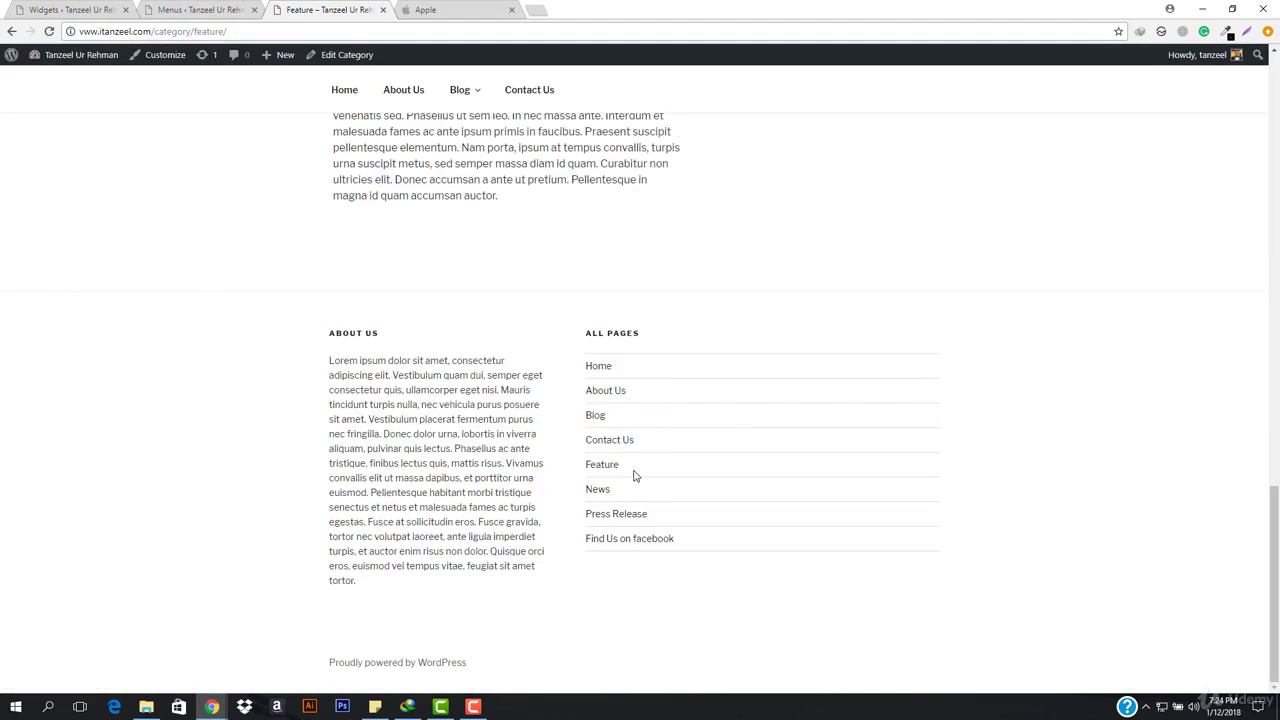
scroll(360, 356, up, 10)
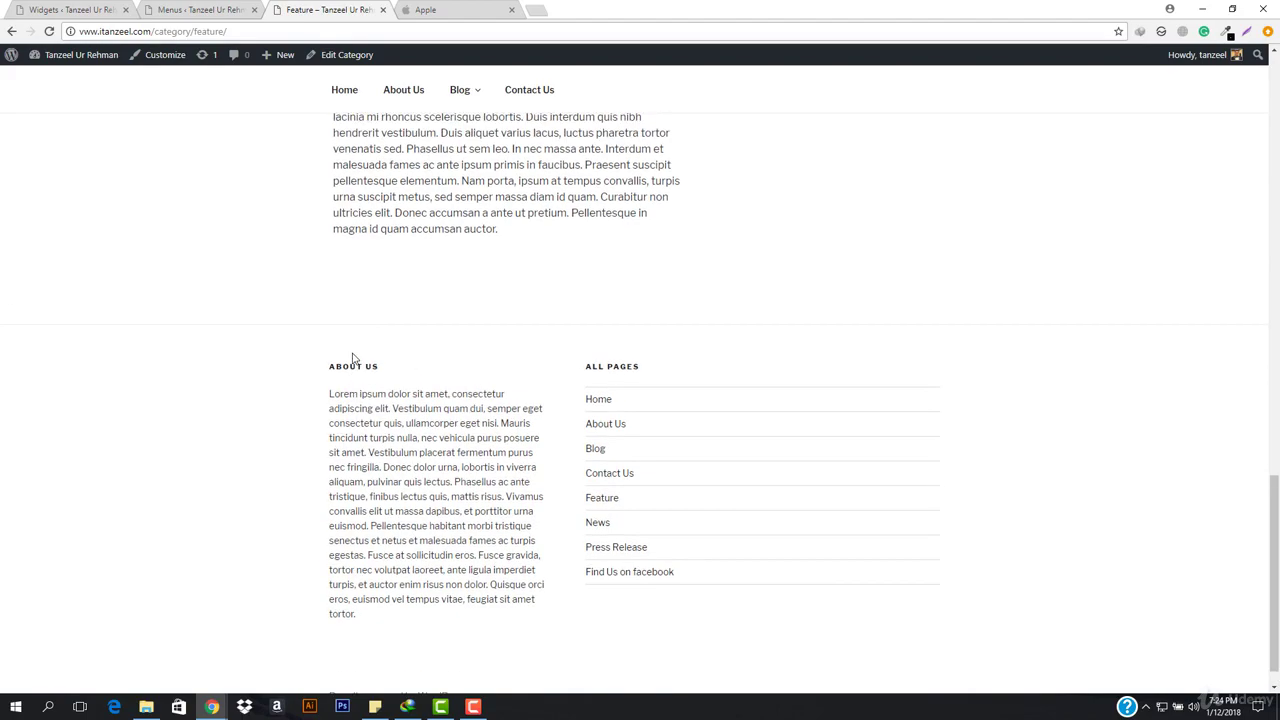
scroll(456, 419, up, 5)
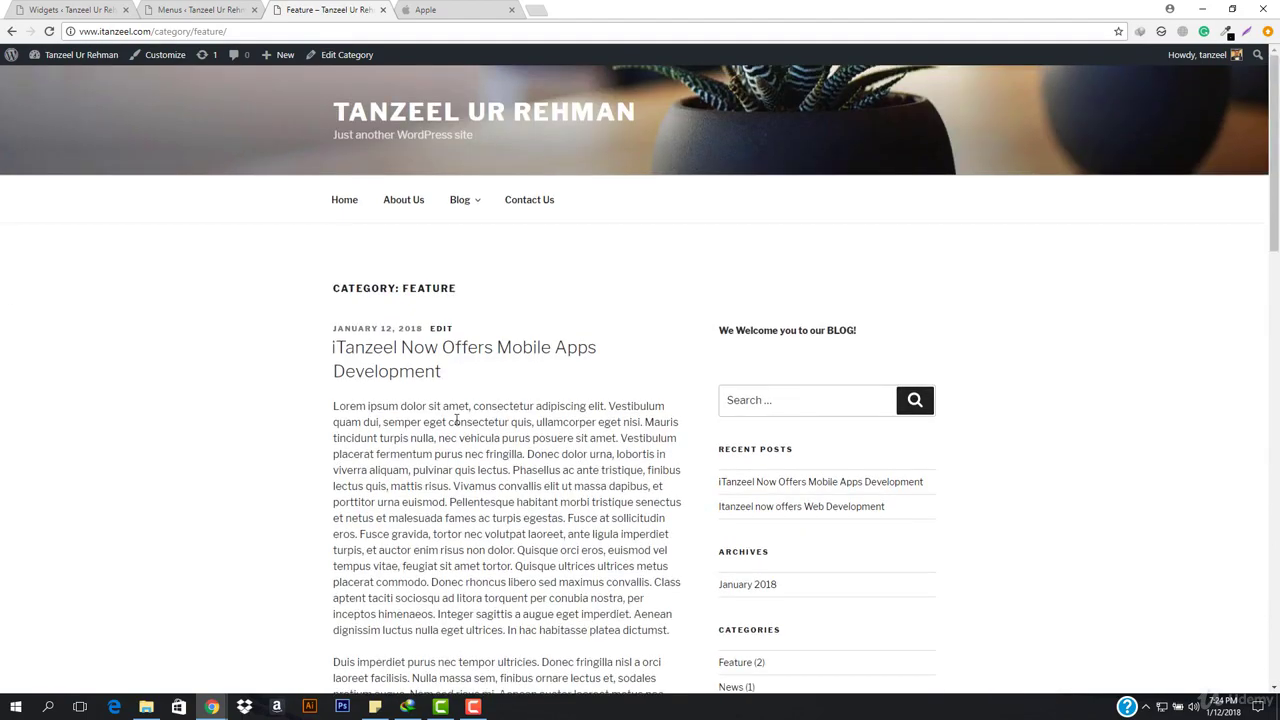
click(530, 201)
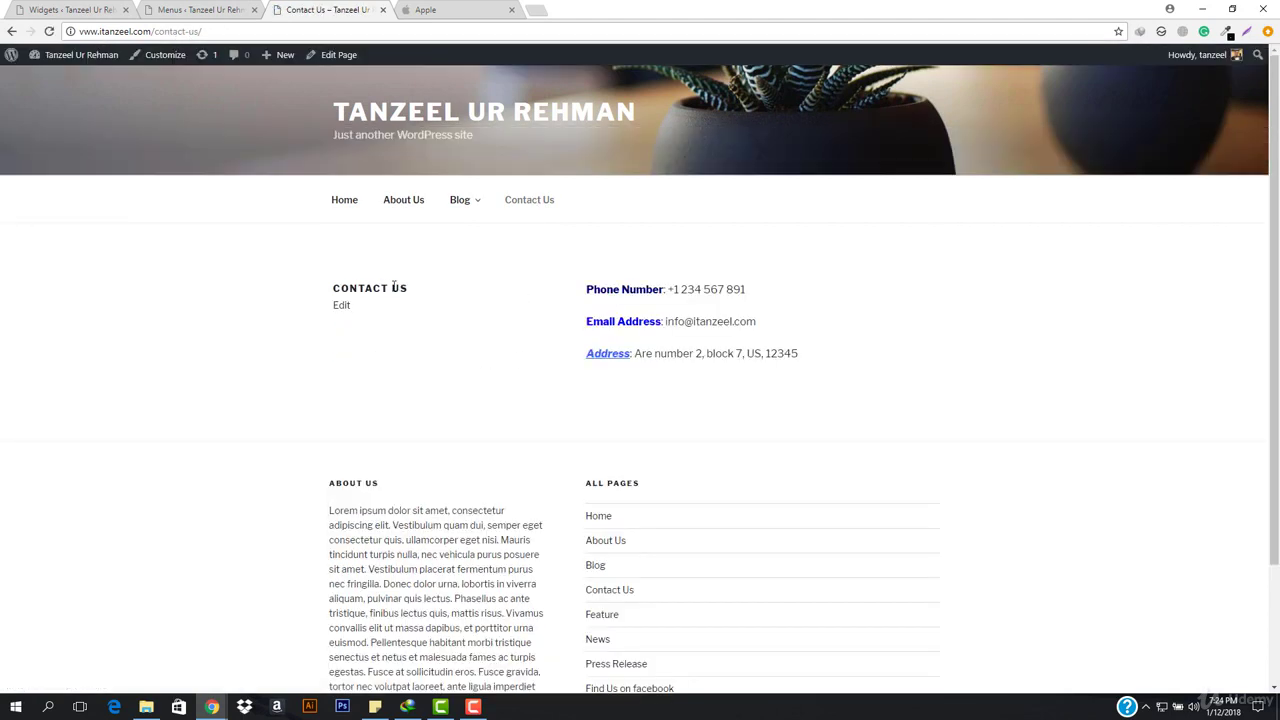
scroll(380, 470, down, 3)
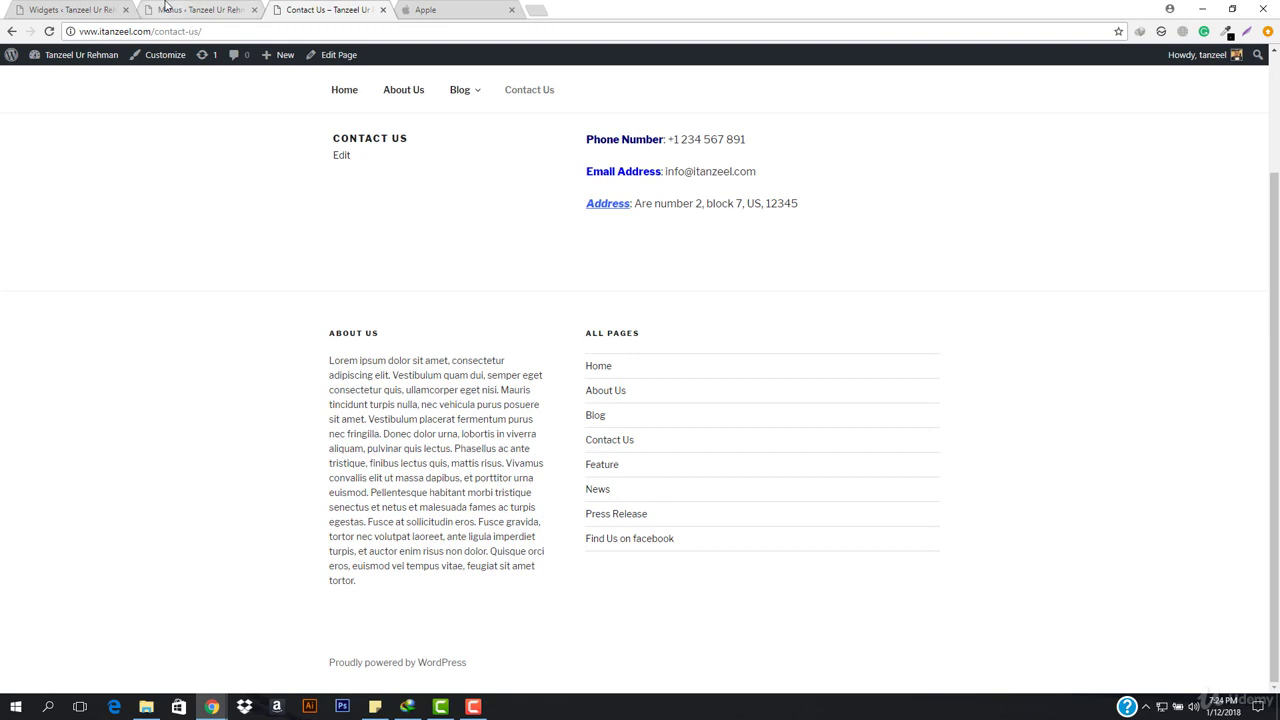
click(205, 10)
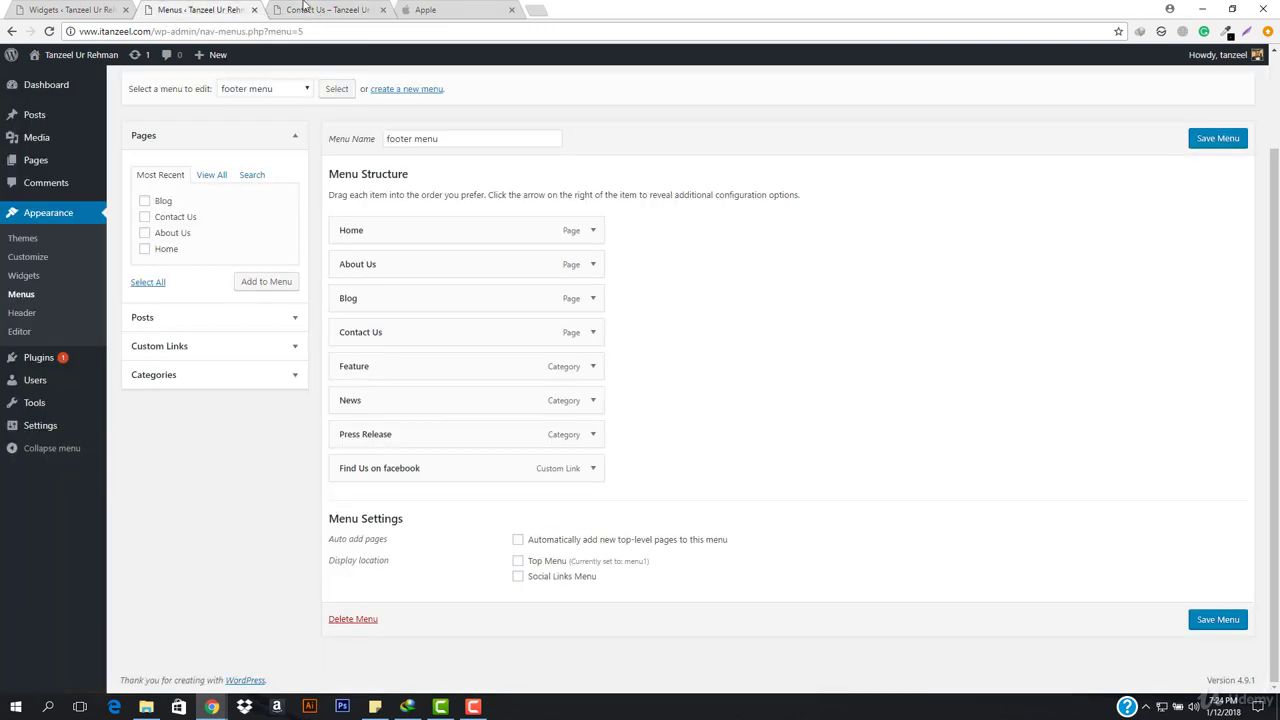
Step: Delete the About Us text widget from Footer 1 and the All Pages navigation menu widget from Footer 2
click(58, 9)
click(857, 386)
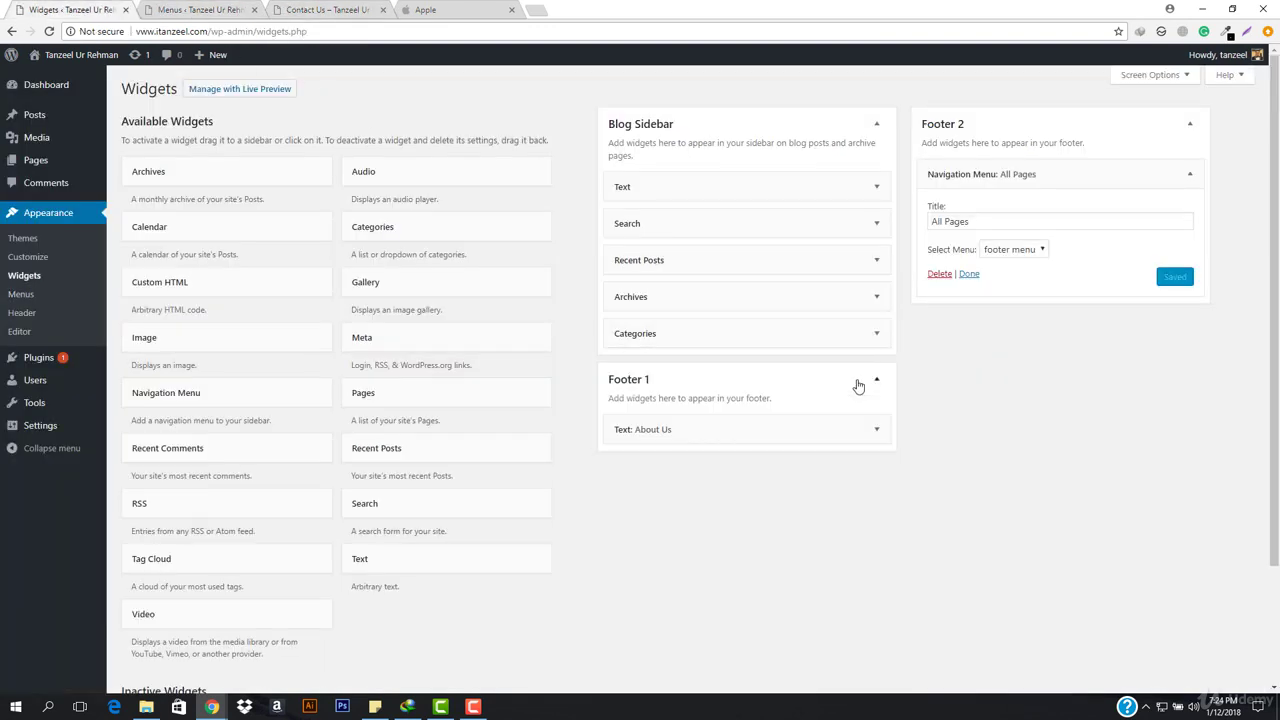
click(876, 430)
scroll(700, 560, down, 5)
click(627, 558)
click(942, 274)
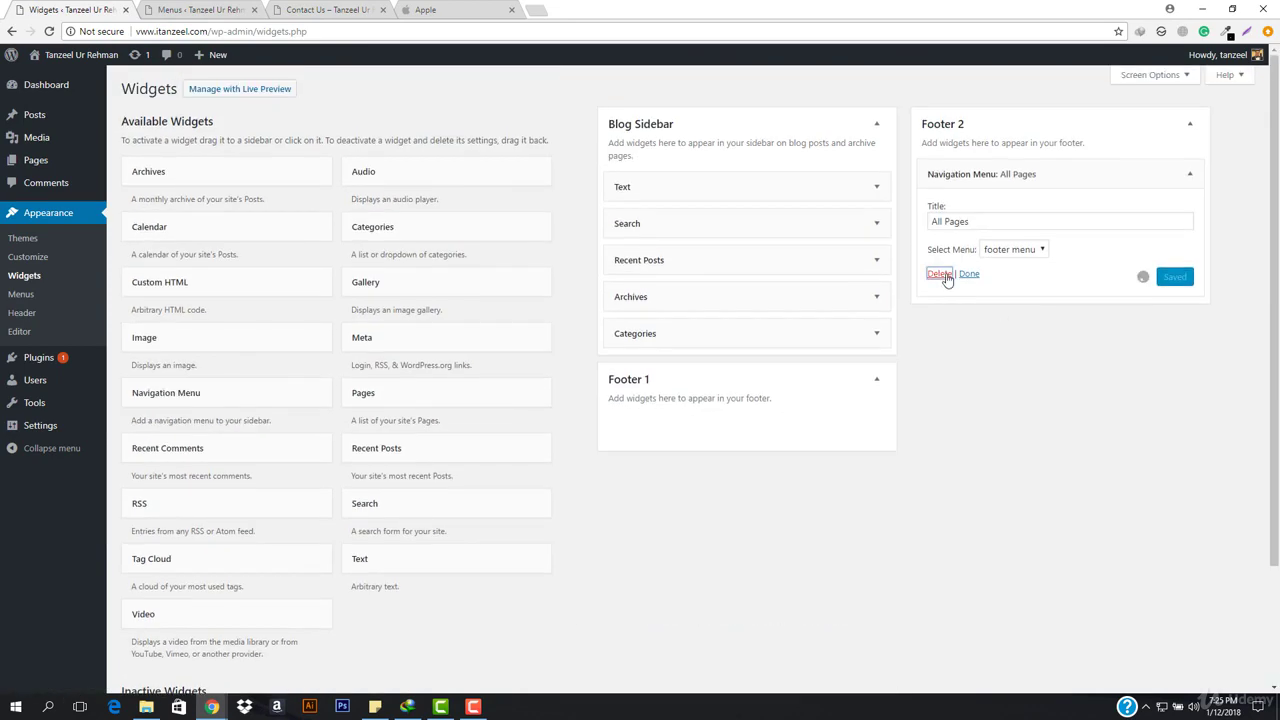
Step: Reload the live Contact Us page and check the footer there and on the Home page
click(316, 9)
click(274, 26)
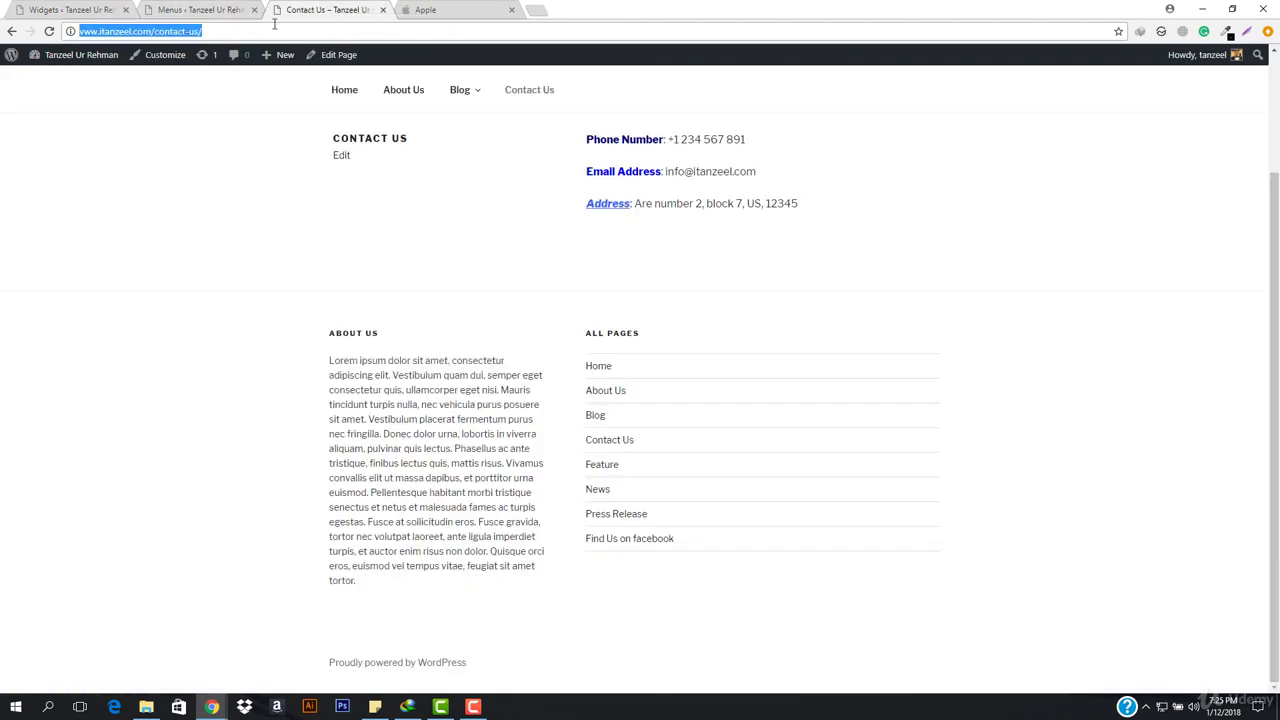
key(Return)
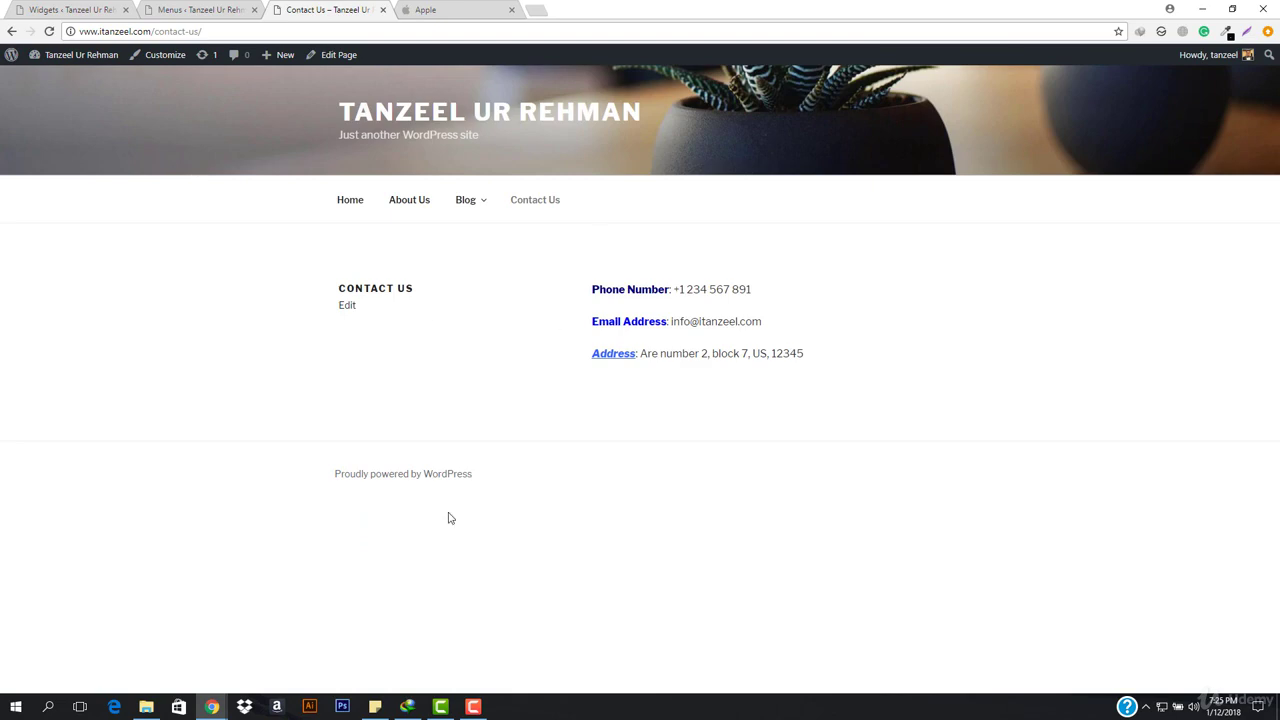
click(350, 204)
scroll(549, 421, down, 10)
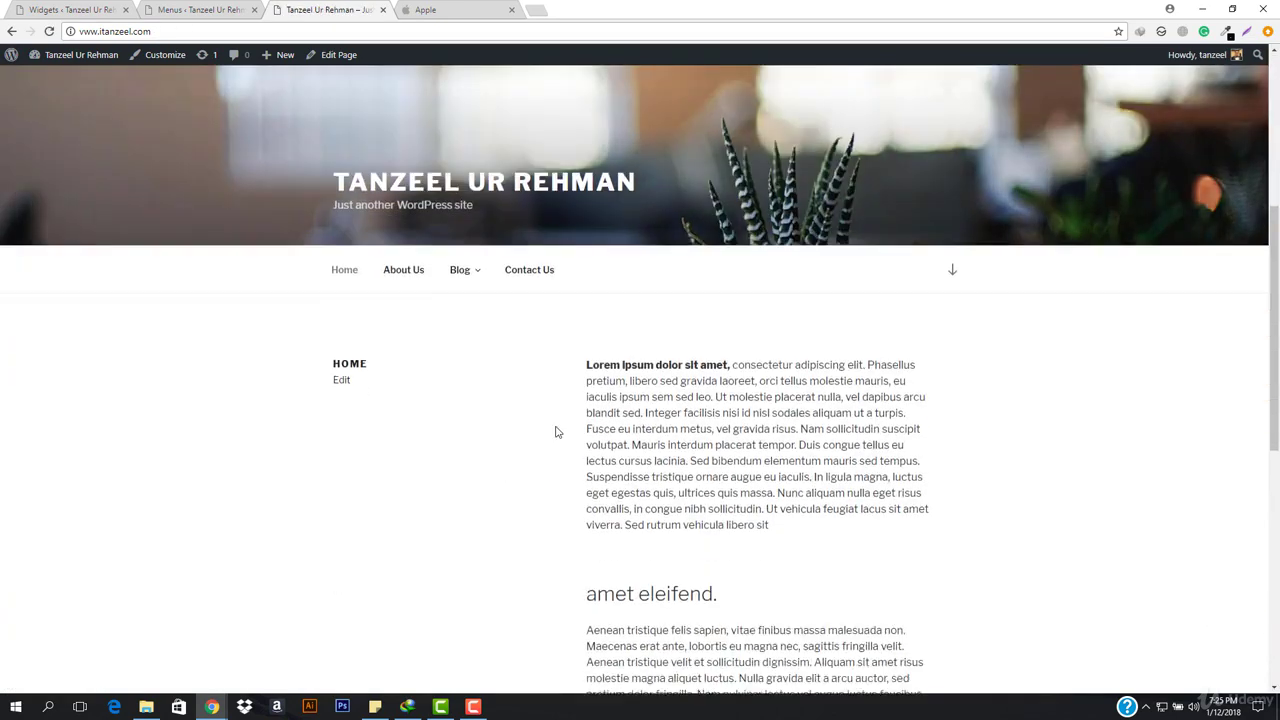
scroll(555, 431, up, 10)
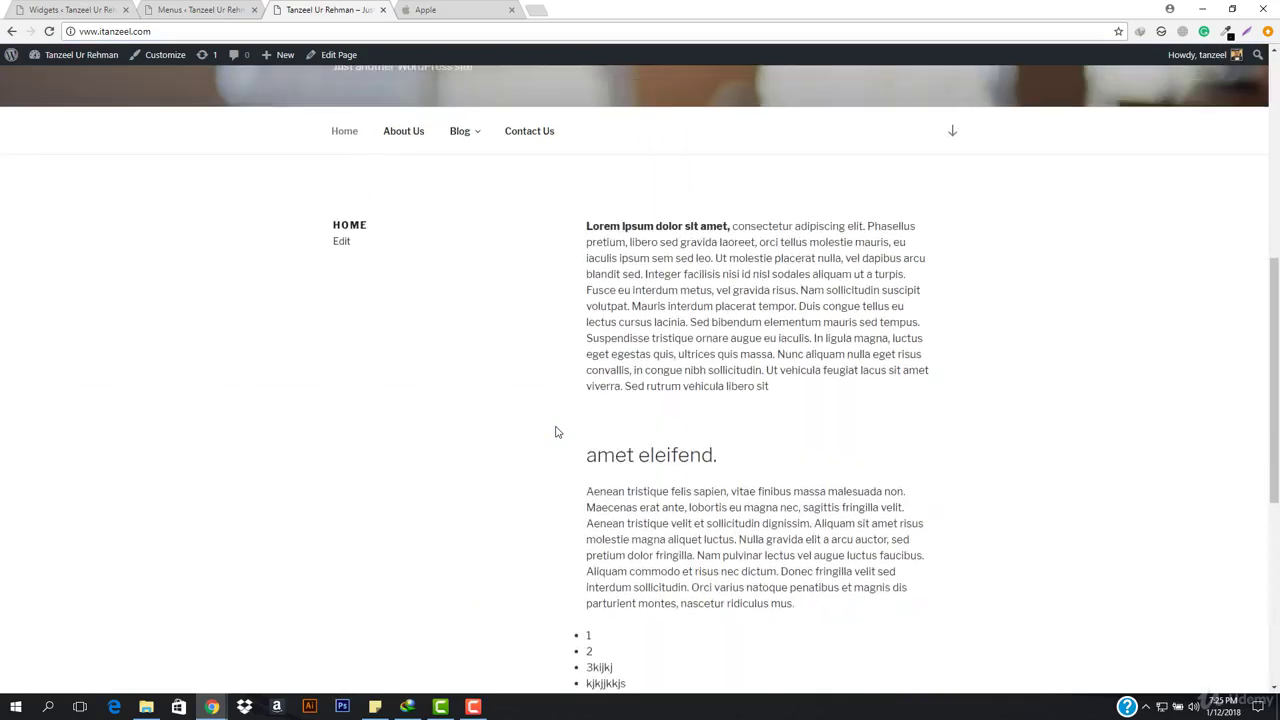
scroll(555, 431, down, 3)
Step: Open the live Blog page and look over its posts and sidebar widgets
mouse_move(463, 345)
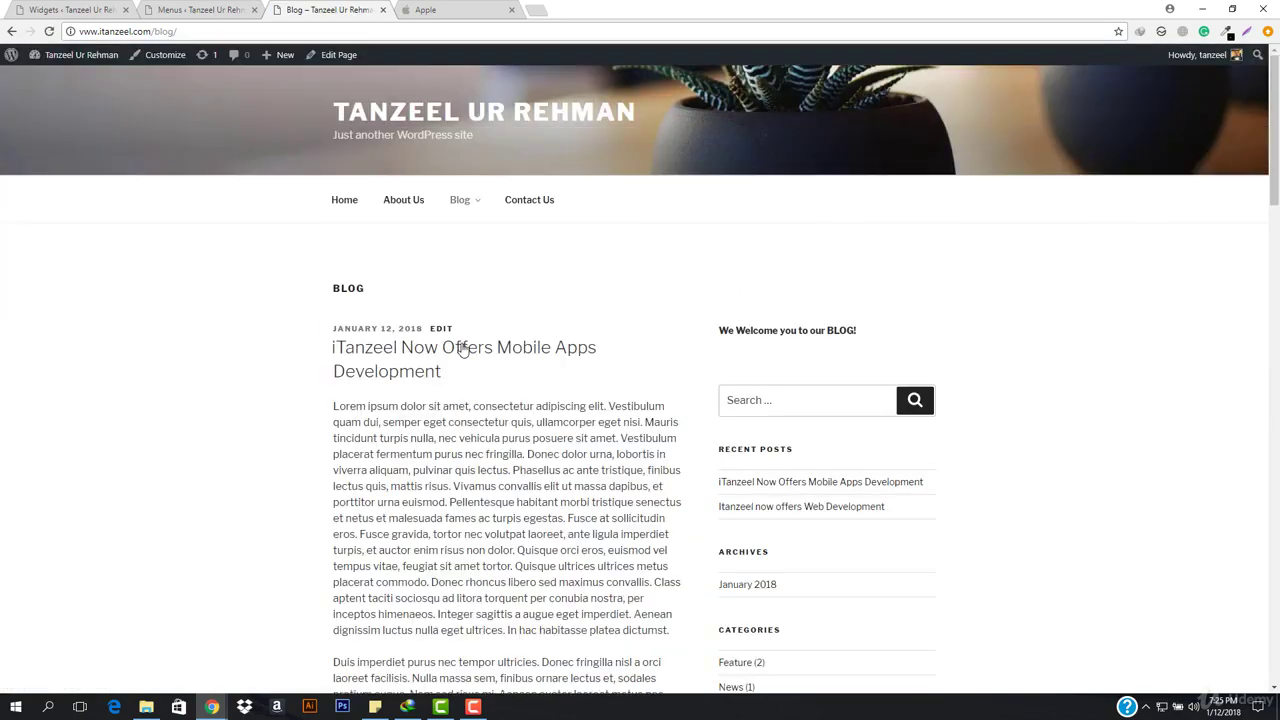
scroll(463, 348, down, 3)
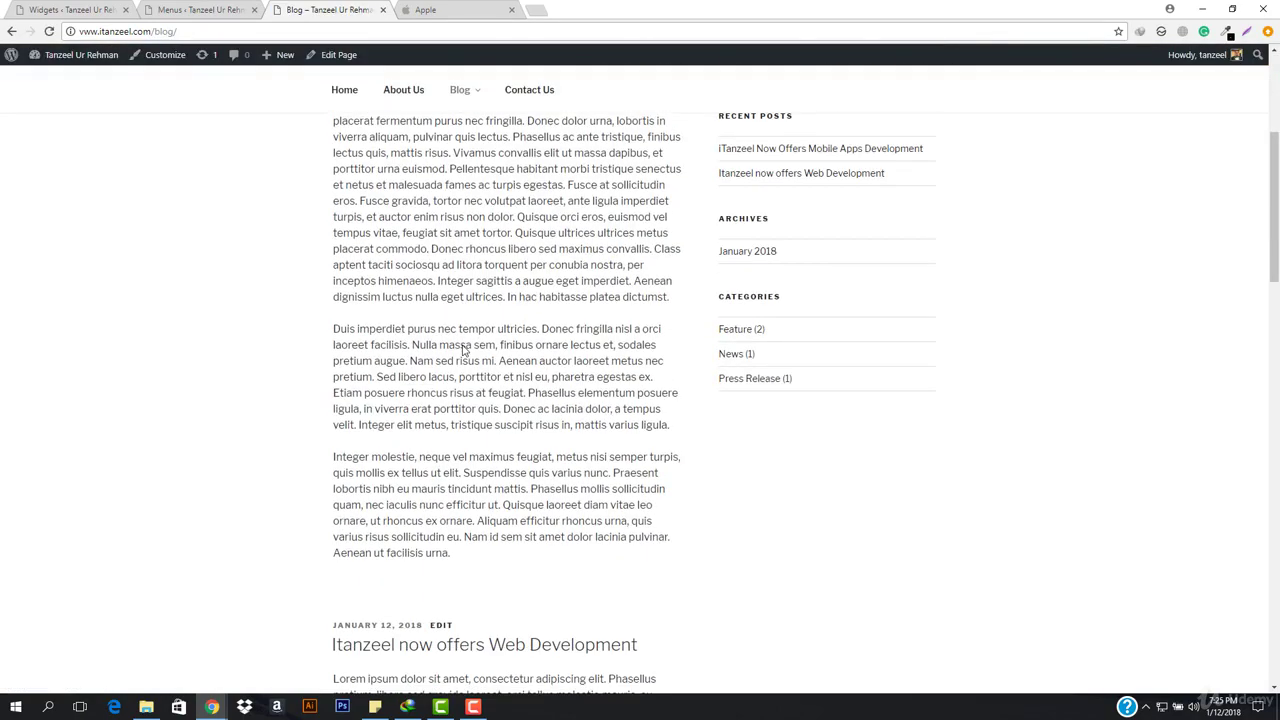
scroll(476, 232, up, 2)
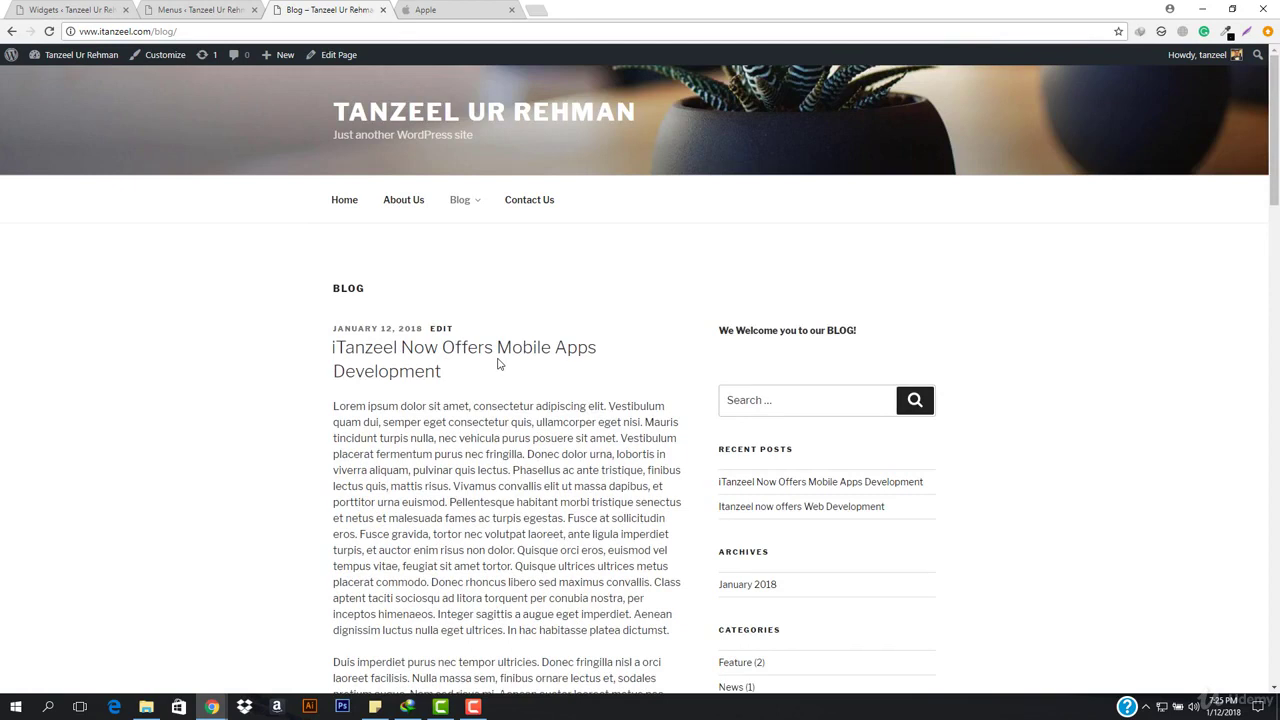